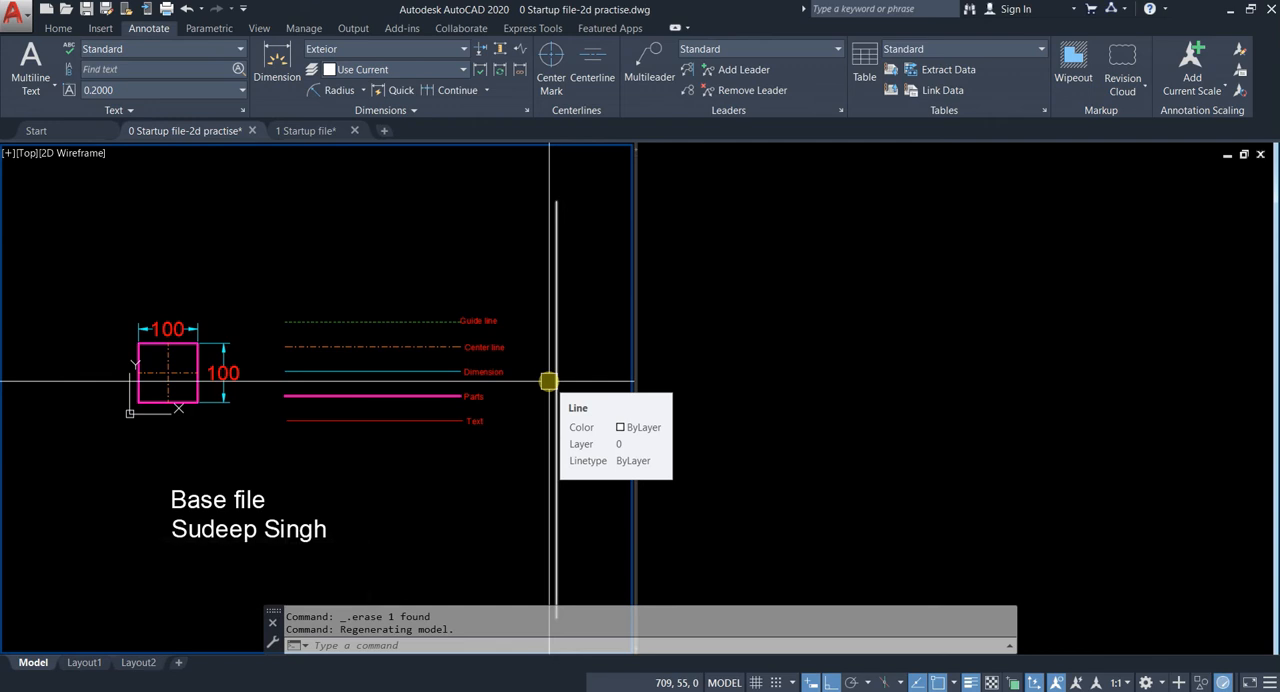
Step: Examine the base file's dimensioned sample square, the line-type legend and the title text
middle_click_drag(190, 422, 213, 335)
scroll(241, 252, "up", 4)
middle_click_drag(303, 260, 125, 297)
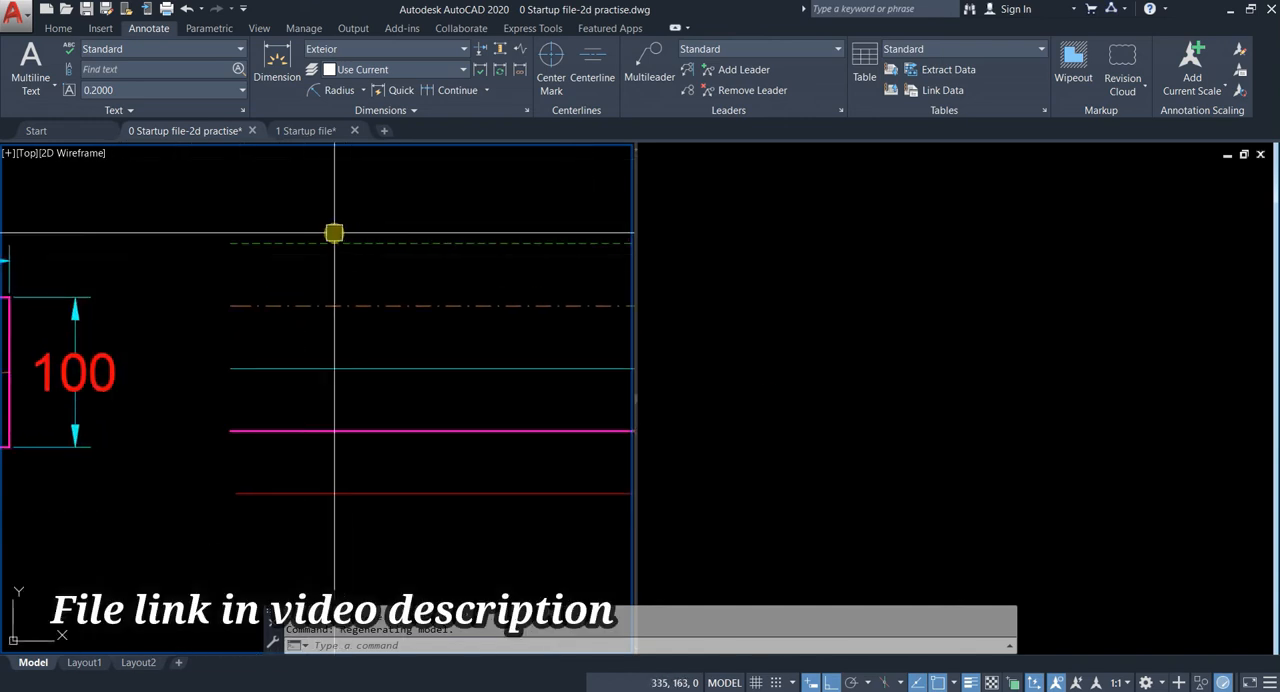
scroll(335, 255, "down", 6)
scroll(326, 331, "up", 2)
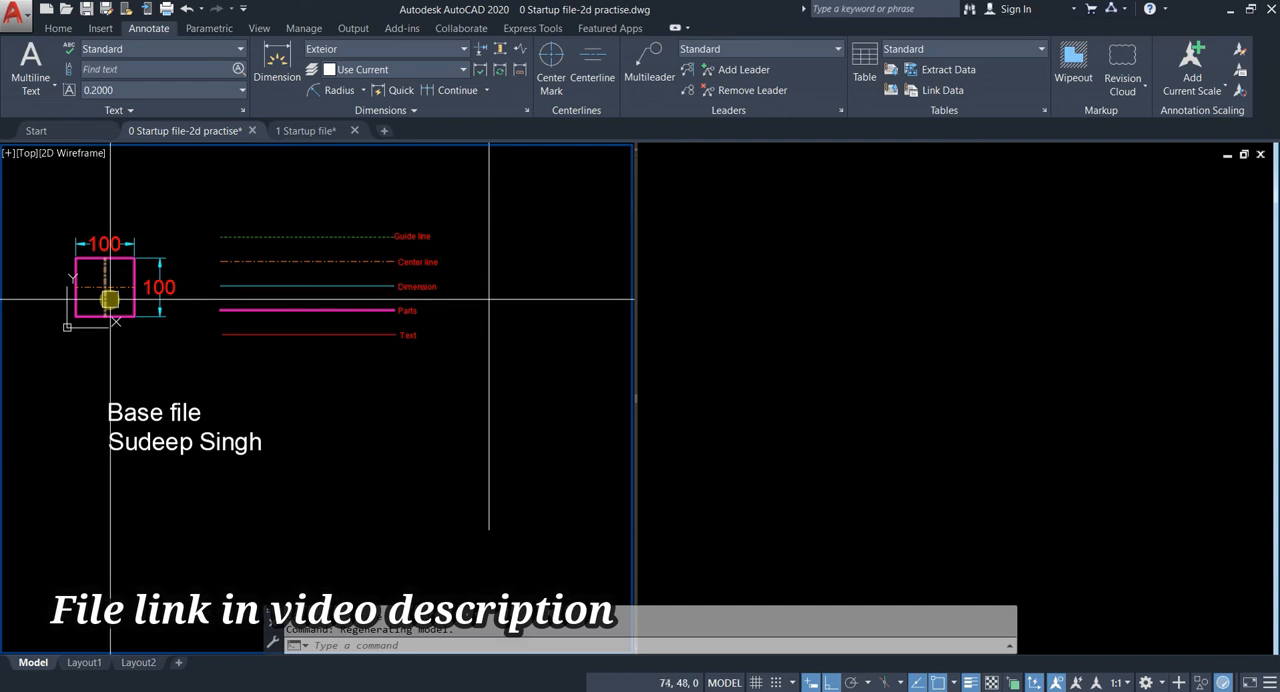
middle_click_drag(113, 359, 160, 429)
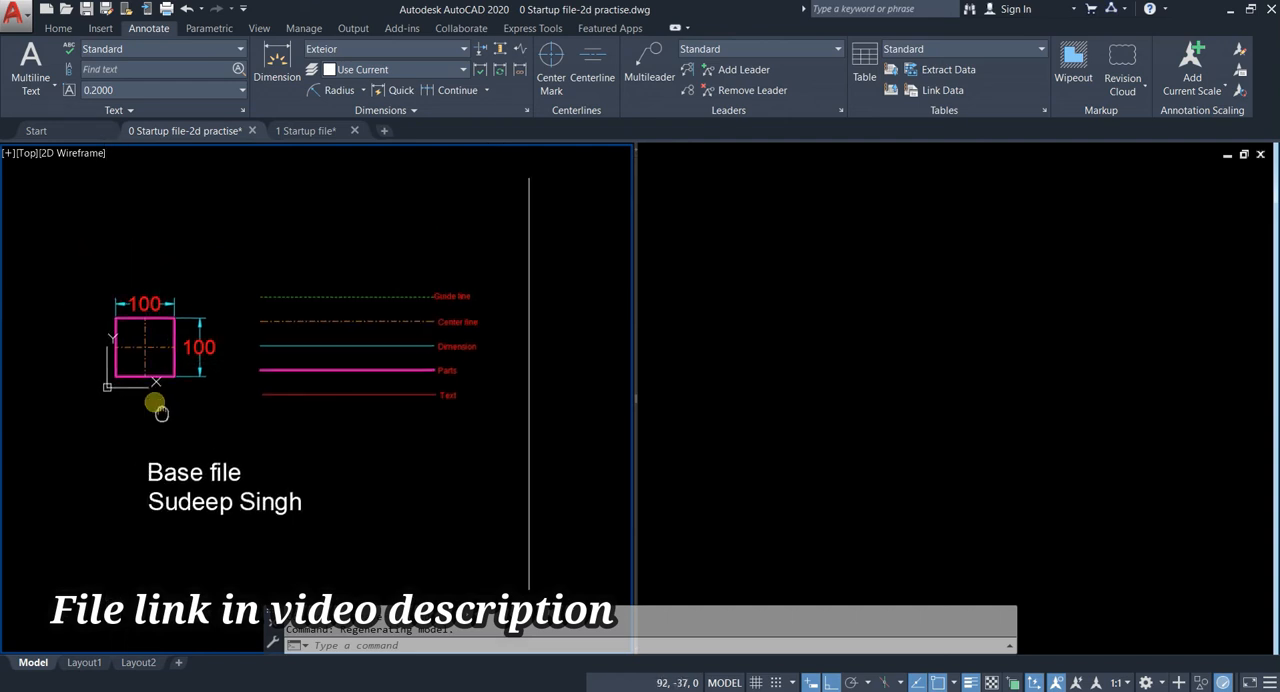
left_click(63, 235)
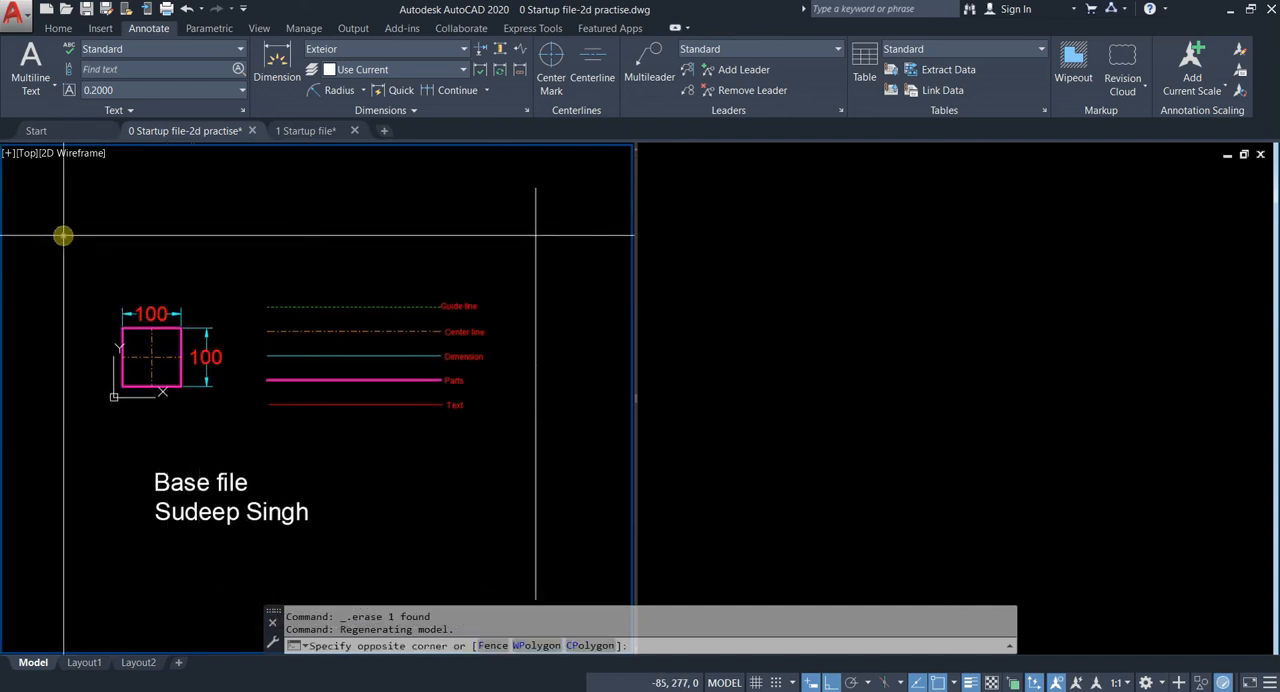
left_click(565, 551)
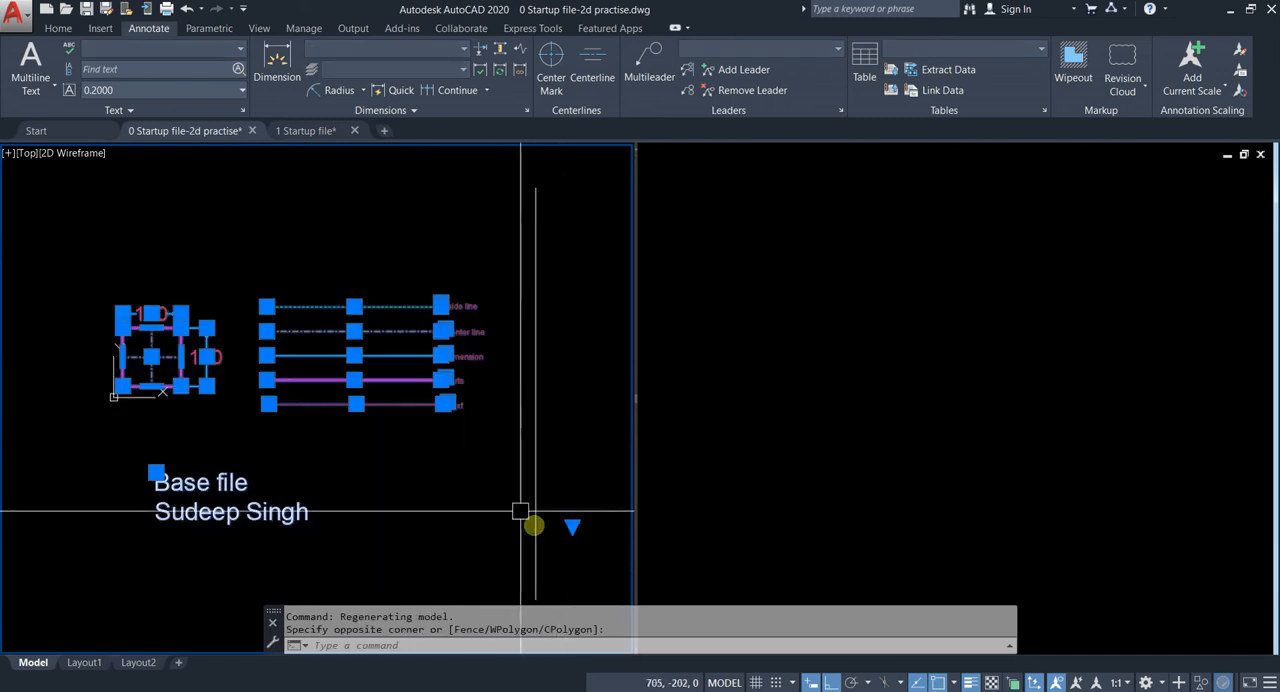
key("Escape")
left_click(54, 234)
key("Escape")
scroll(397, 206, "down", 8)
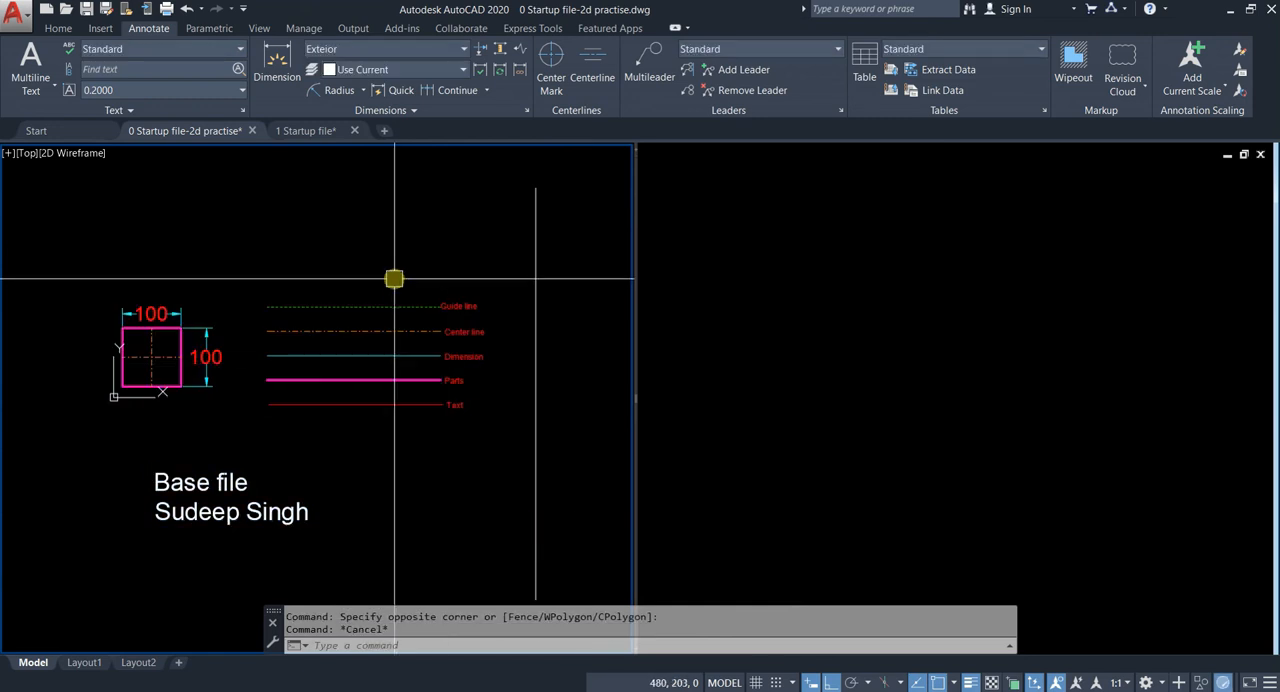
Step: Examine the dimensioned wrench drawing that serves as the reference
middle_click_drag(467, 385, 319, 588)
scroll(341, 298, "up", 8)
middle_click_drag(346, 163, 280, 369)
scroll(253, 327, "down", 2)
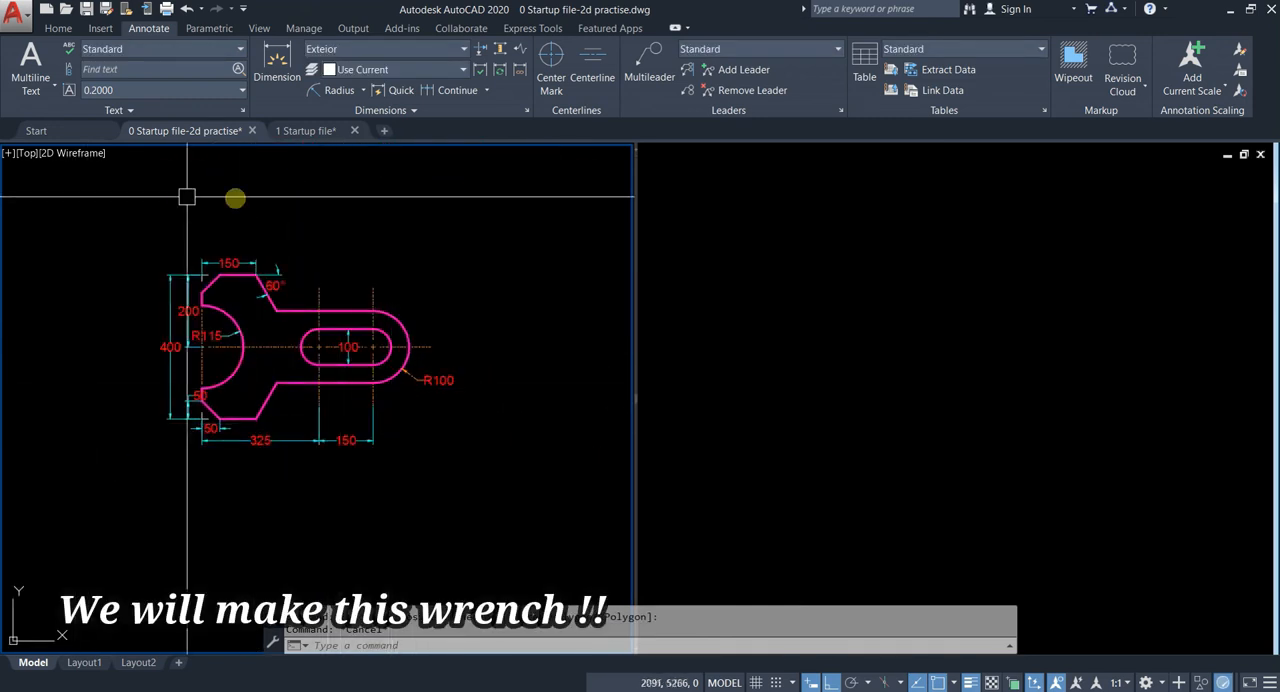
scroll(211, 243, "up", 2)
left_click(774, 268)
left_click(510, 240)
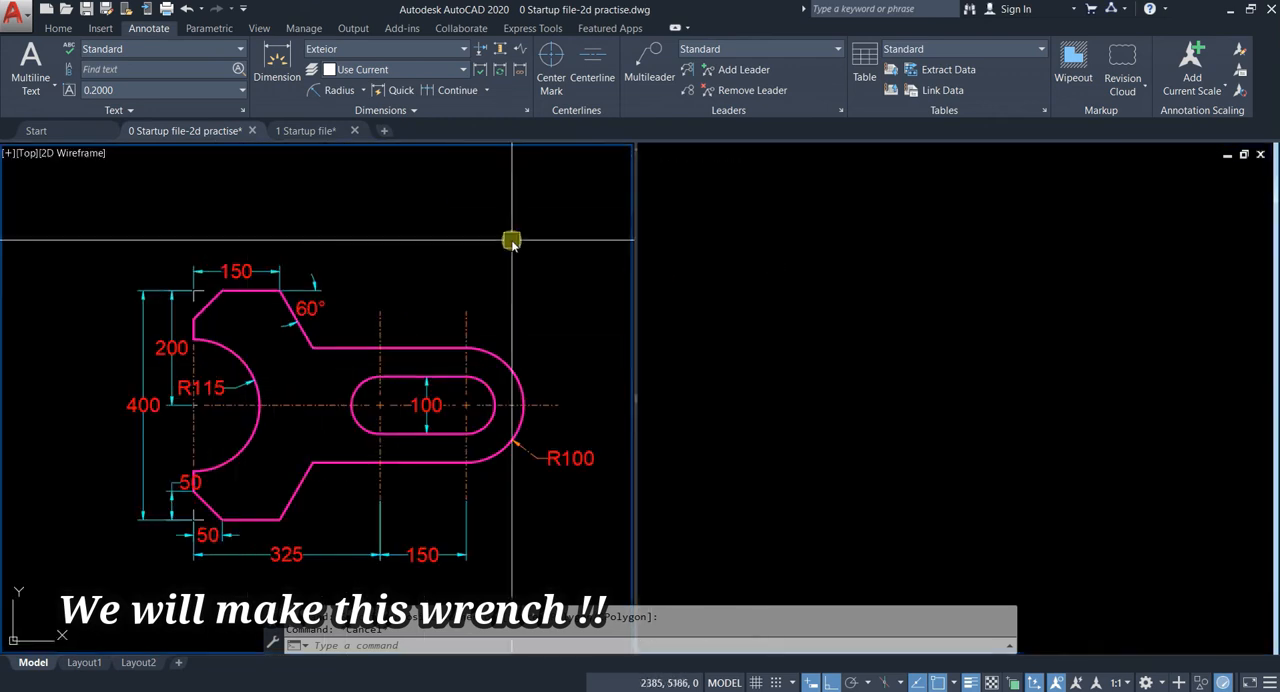
Step: Apply the Two: Vertical viewport configuration to the model space
left_click(810, 240)
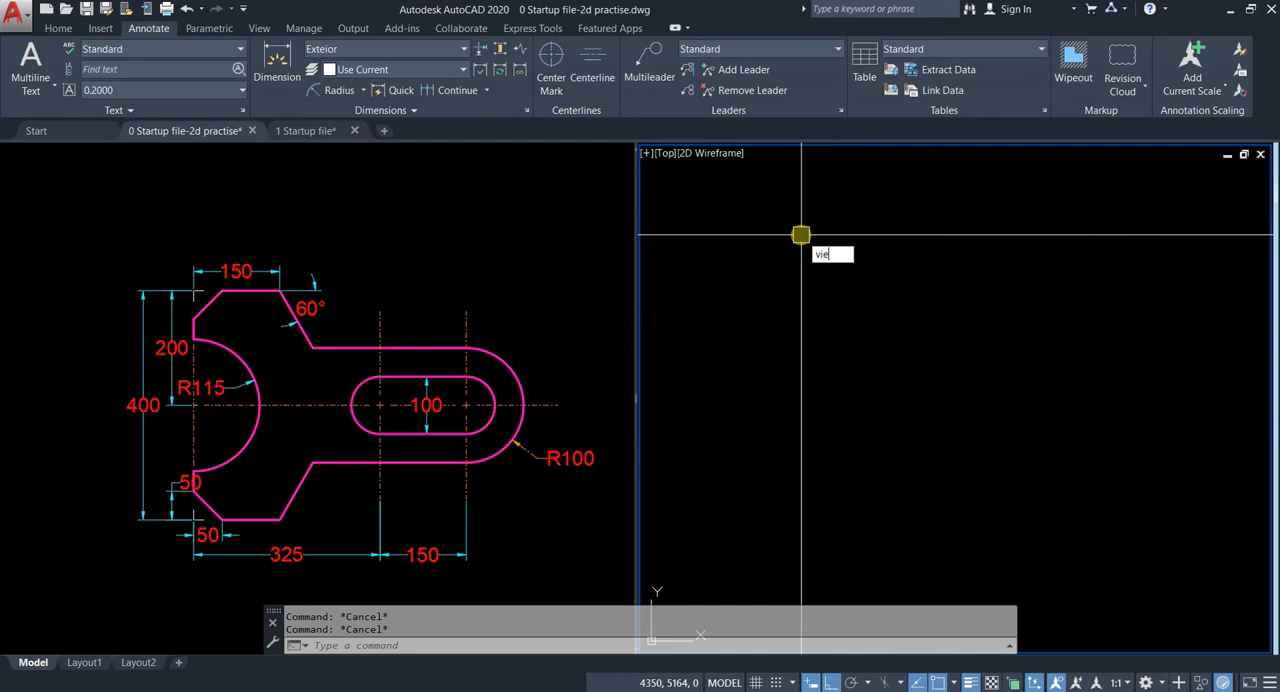
key("Return")
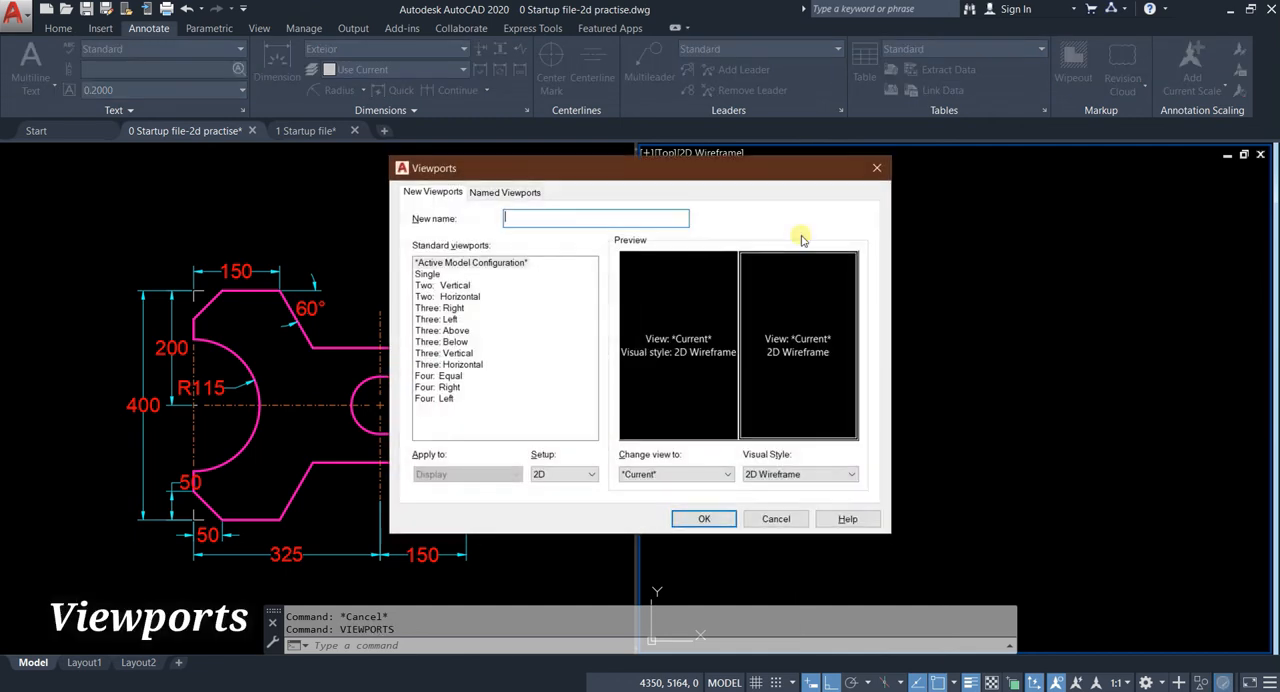
left_click(450, 296)
left_click(451, 286)
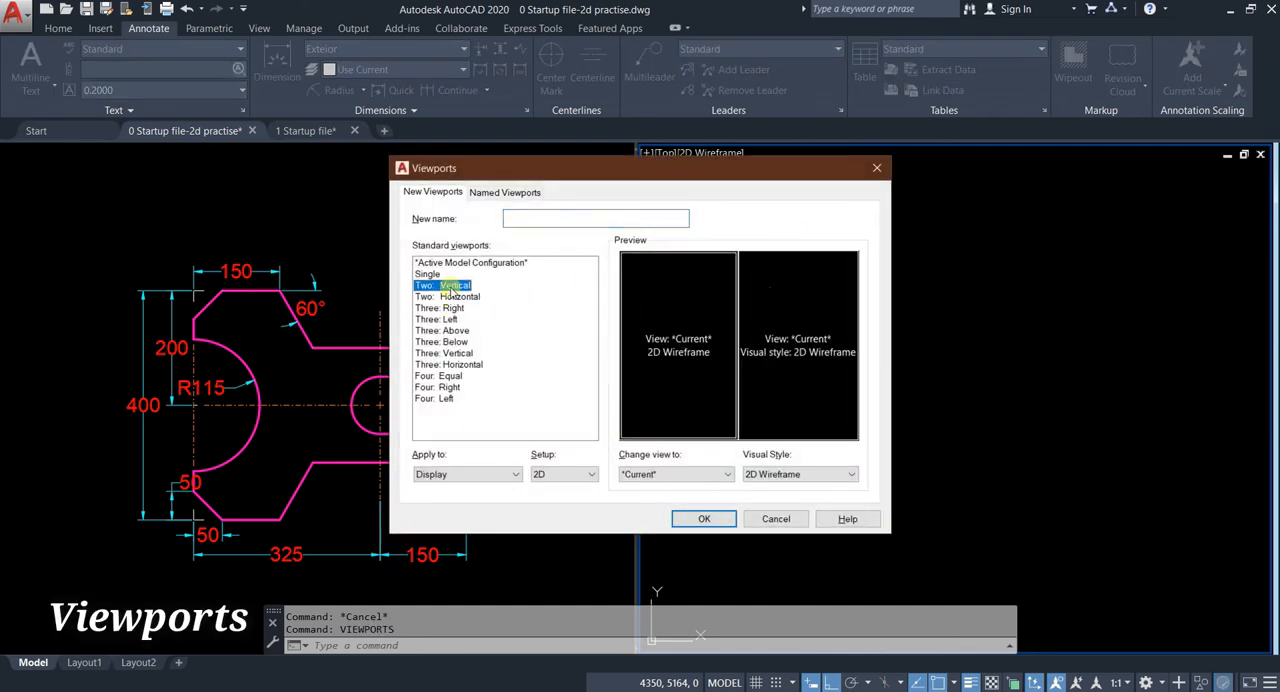
left_click(705, 519)
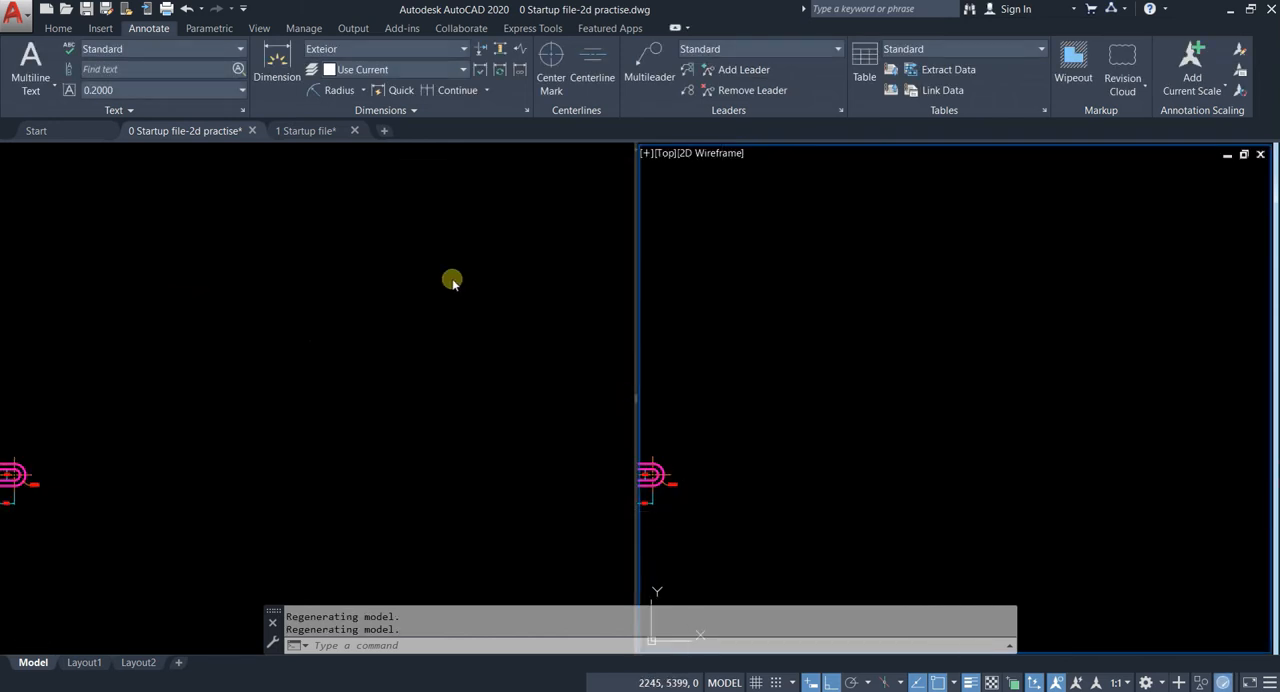
Step: Bring the reference wrench into view in the first of the two vertical viewports
left_click(462, 277)
left_click(254, 288)
scroll(202, 349, "down", 6)
mouse_move(202, 349)
middle_mouse_down()
mouse_move(429, 283)
mouse_move(449, 303)
middle_mouse_up()
key("Escape")
scroll(372, 306, "up", 4)
scroll(478, 308, "up", 6)
middle_click_drag(481, 428, 386, 400)
key("Escape")
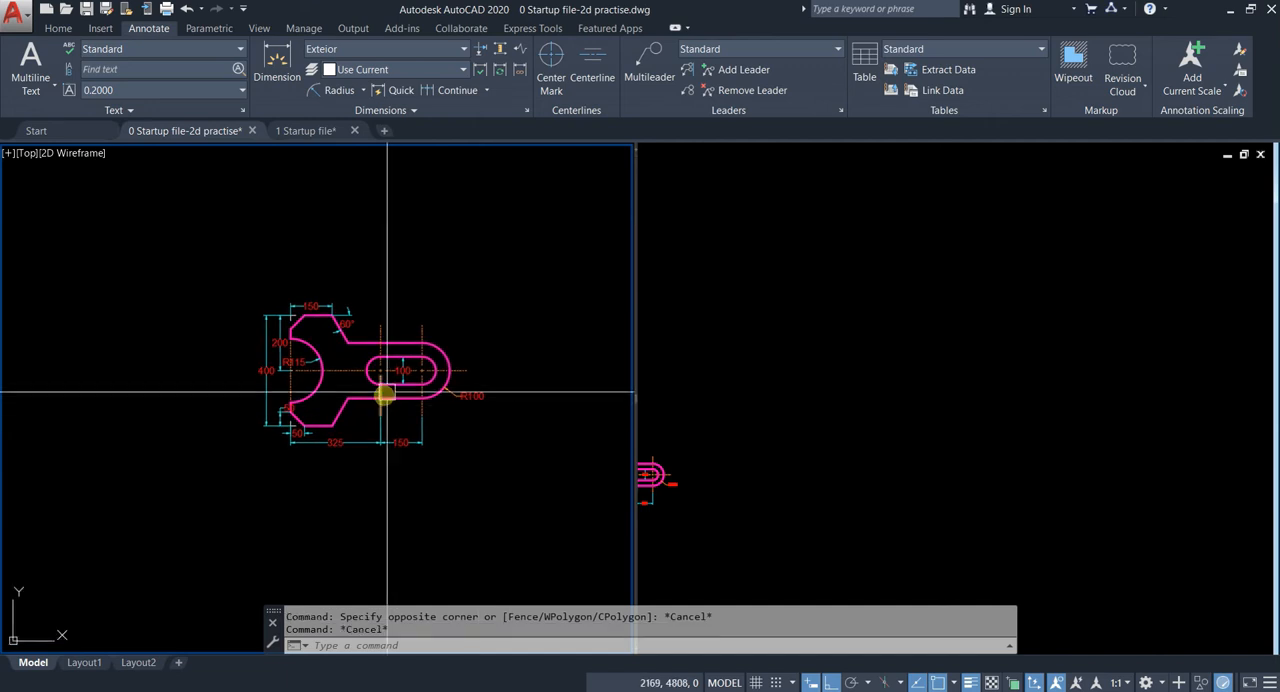
Step: Narrow the reference viewport to enlarge the blank drawing viewport, and fit the whole wrench in the narrowed one
left_click(908, 352)
left_click_drag(630, 397, 543, 395)
left_click(246, 334)
scroll(245, 362, "up", 4)
scroll(246, 362, "down", 3)
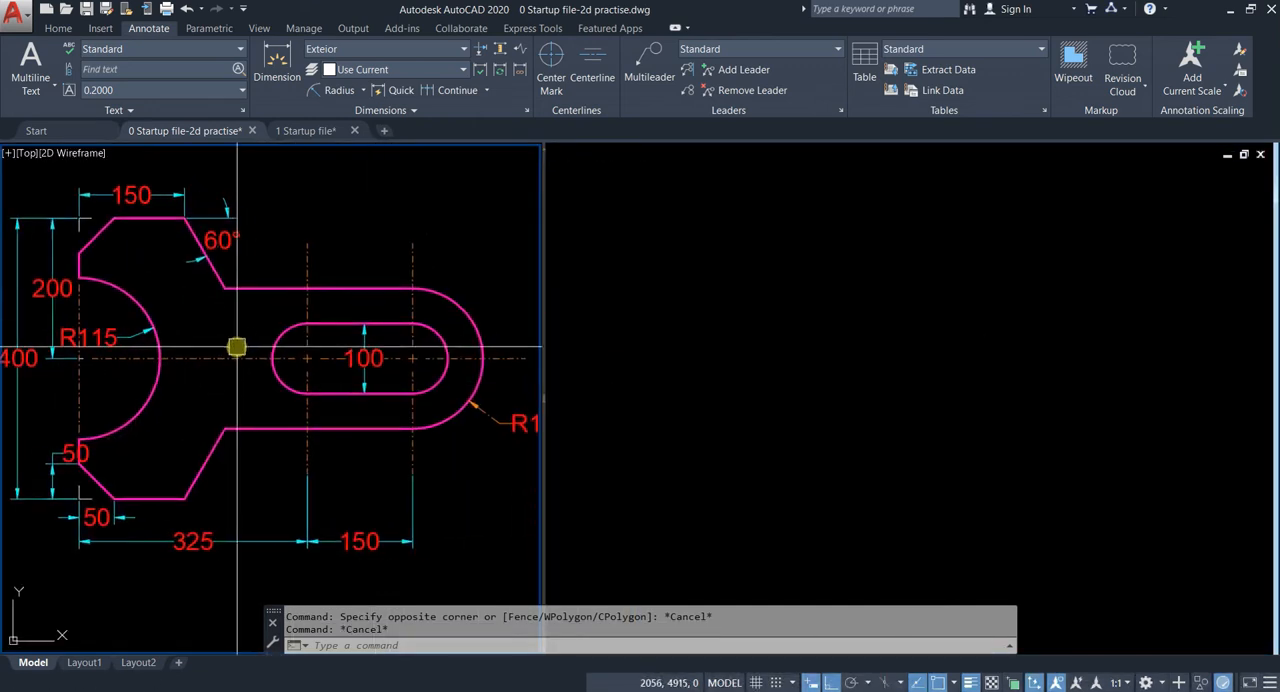
Step: Draw a long horizontal line in the blank viewport as the wrench's main axis
left_click(716, 349)
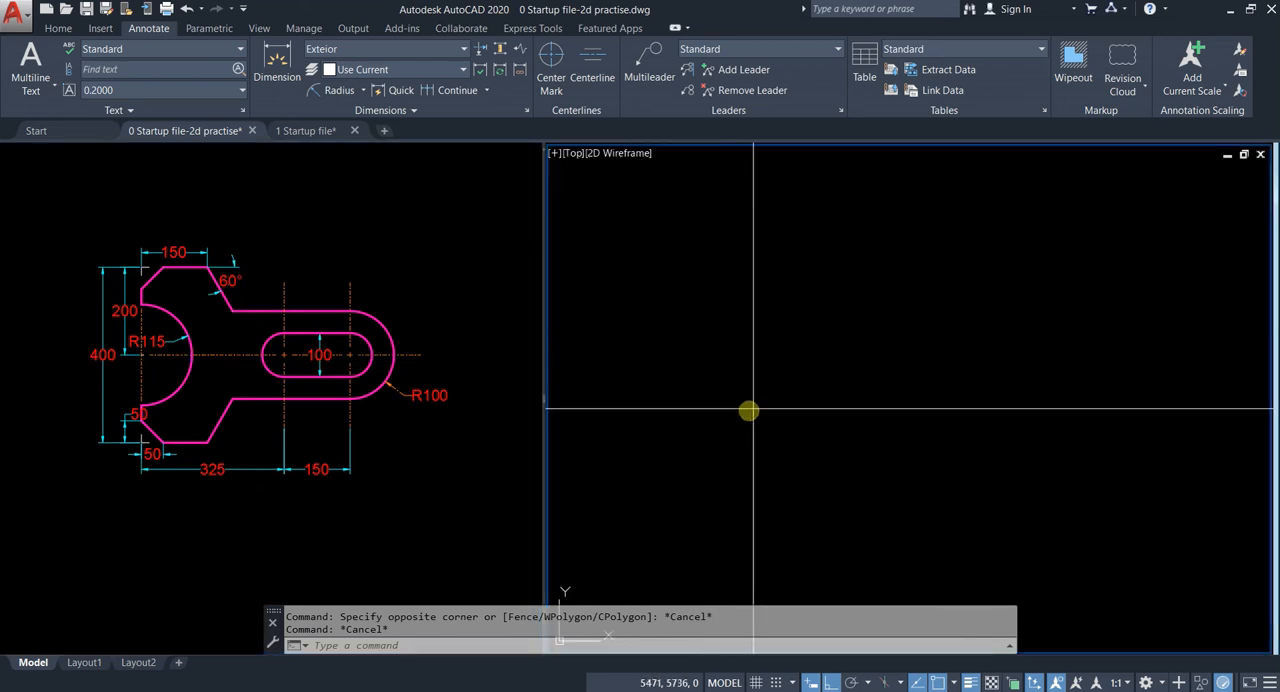
type("l")
key("Return")
left_click(707, 409)
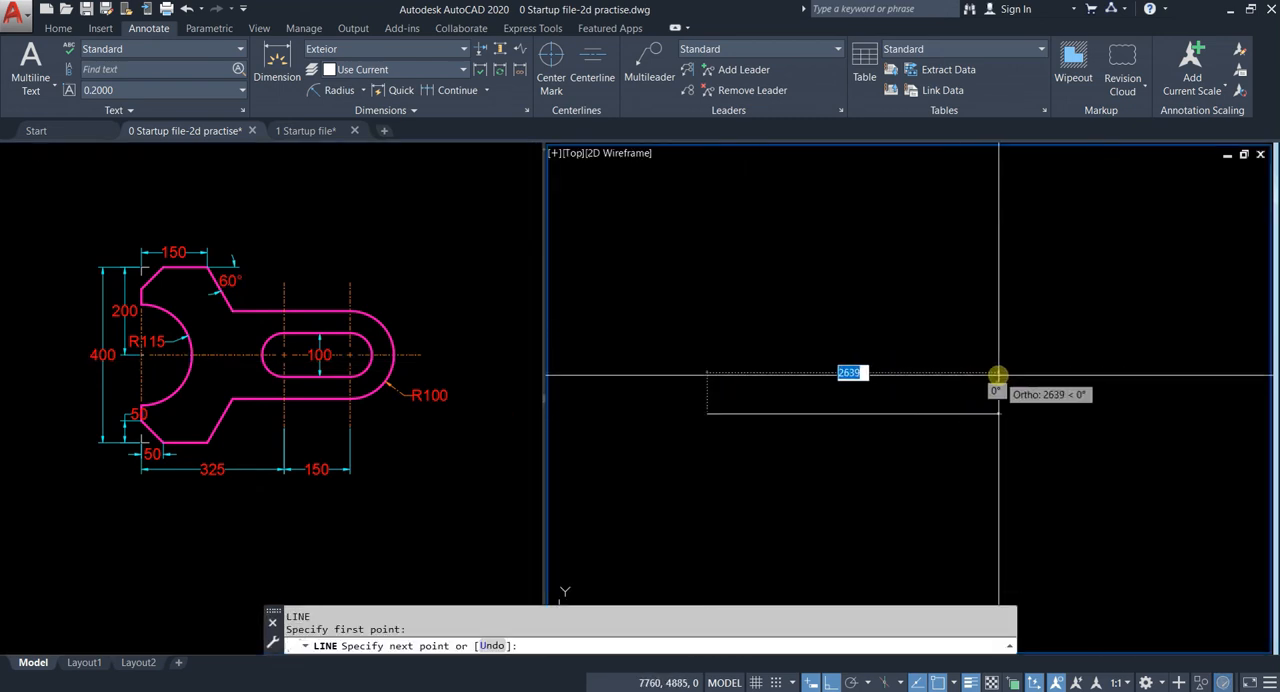
left_click(945, 375)
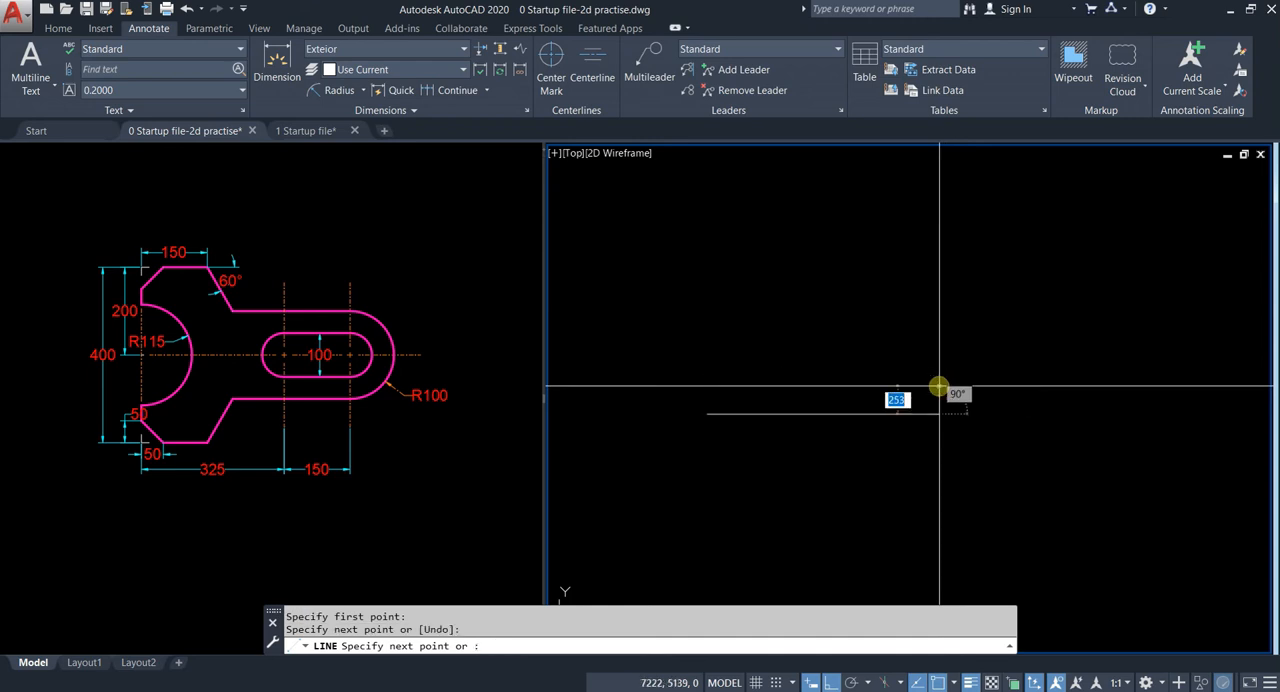
key("Escape")
scroll(772, 398, "up", 4)
scroll(772, 398, "down", 2)
Step: Draw a vertical line crossing the horizontal axis near its left end
type("l")
key("Return")
left_click(750, 262)
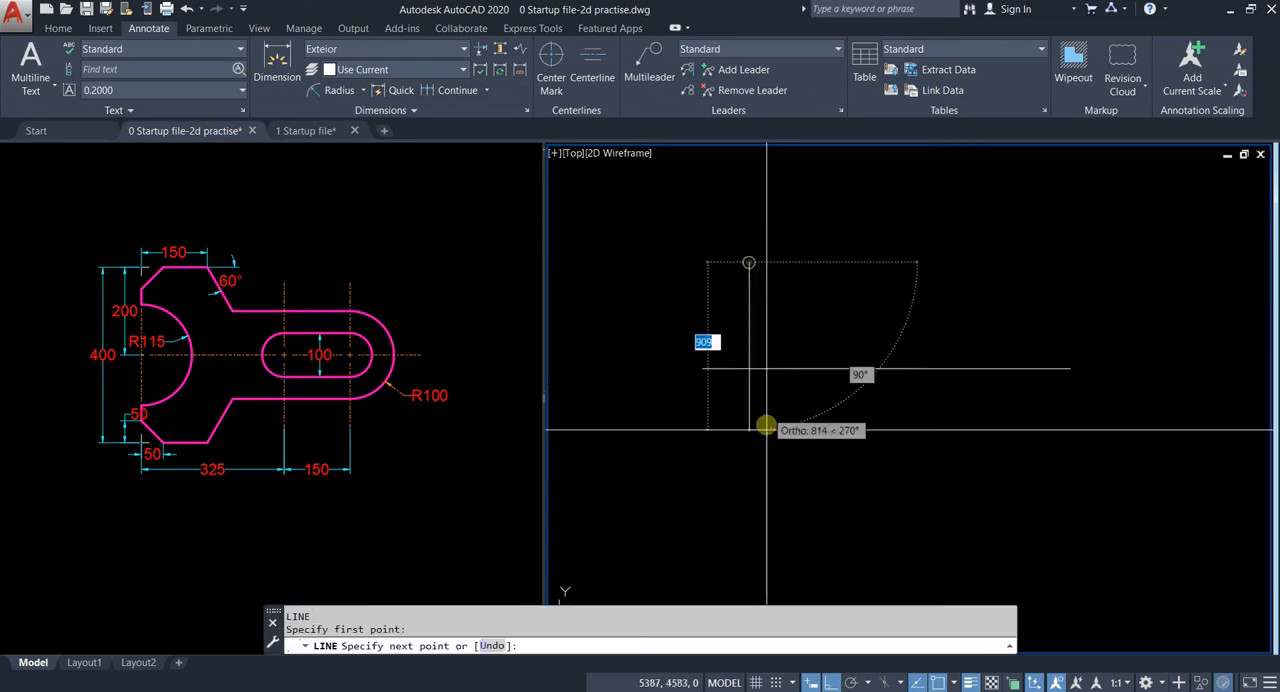
left_click(766, 520)
key("Escape")
left_click(766, 317)
left_click(725, 309)
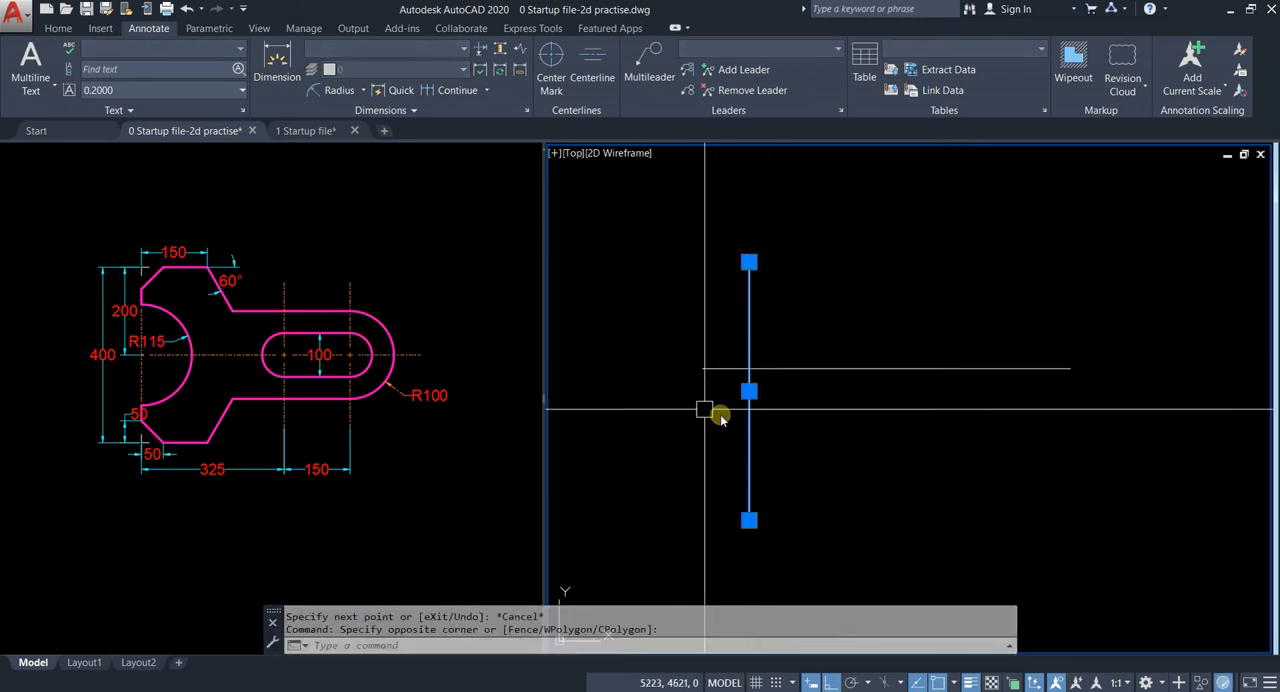
key("Escape")
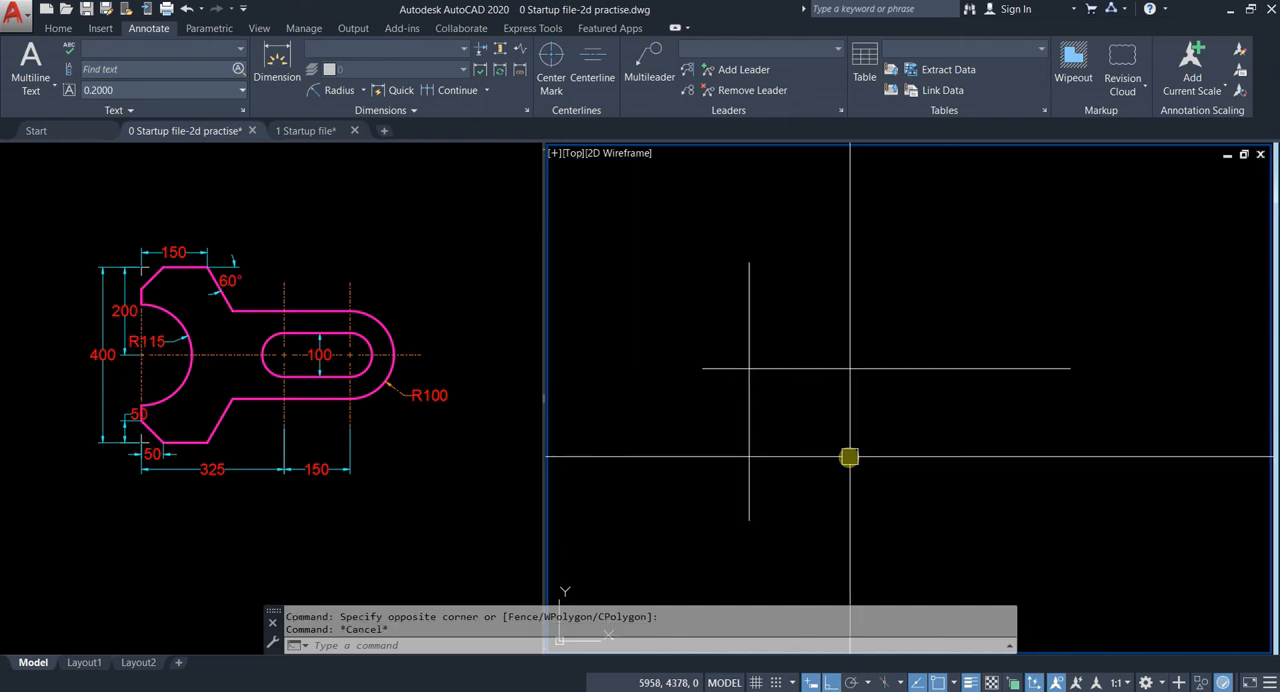
left_click(851, 454)
key("Escape")
Step: Draw a circle of radius 115 centred on the intersection of the vertical line and the horizontal axis
left_click(128, 370)
scroll(145, 345, "up", 6)
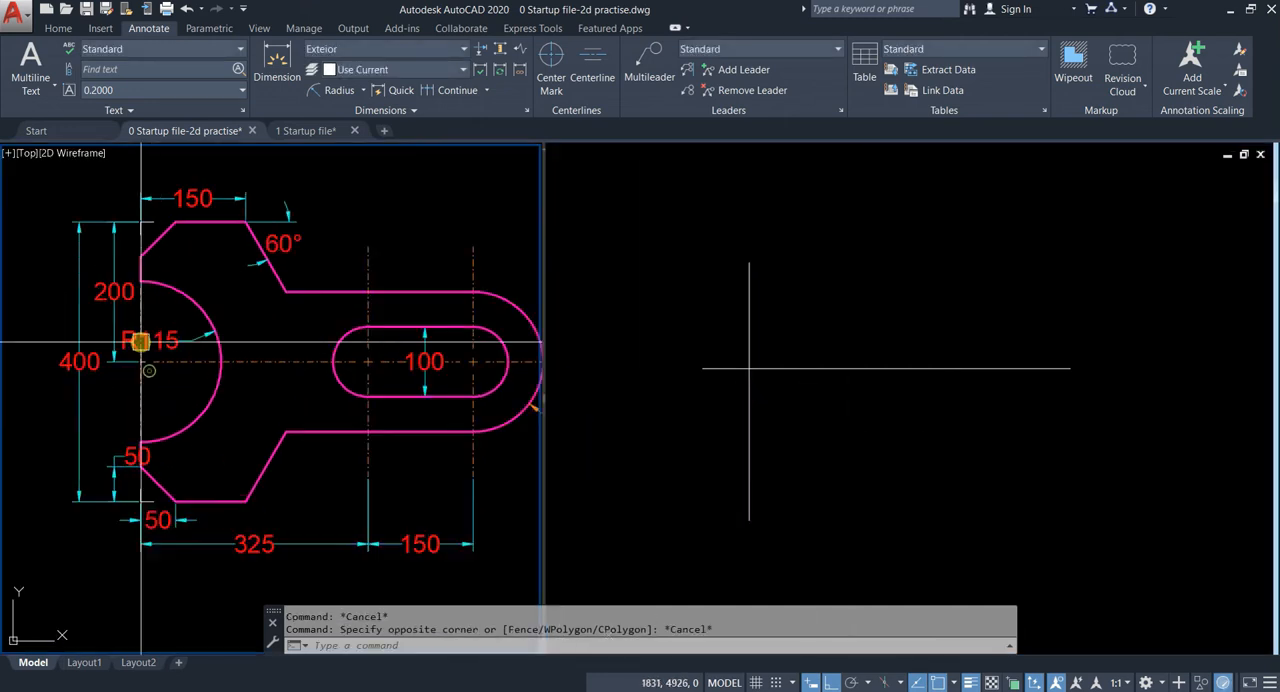
left_click(792, 347)
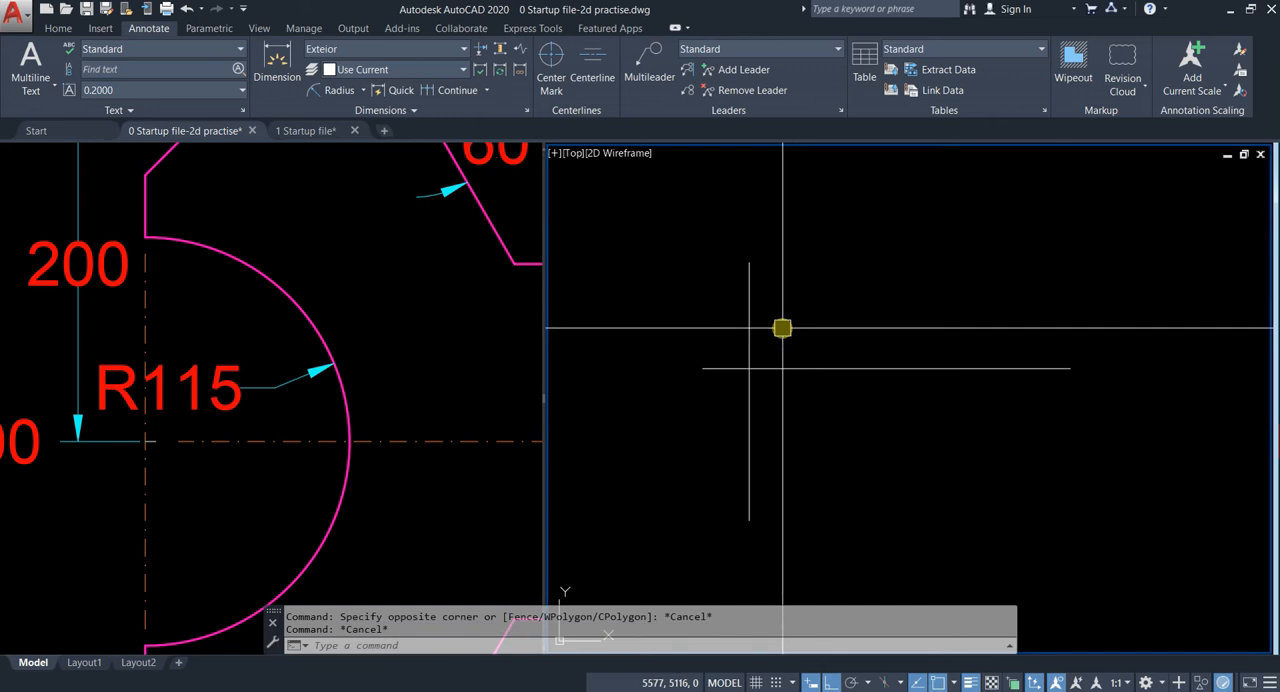
type("c")
key("Return")
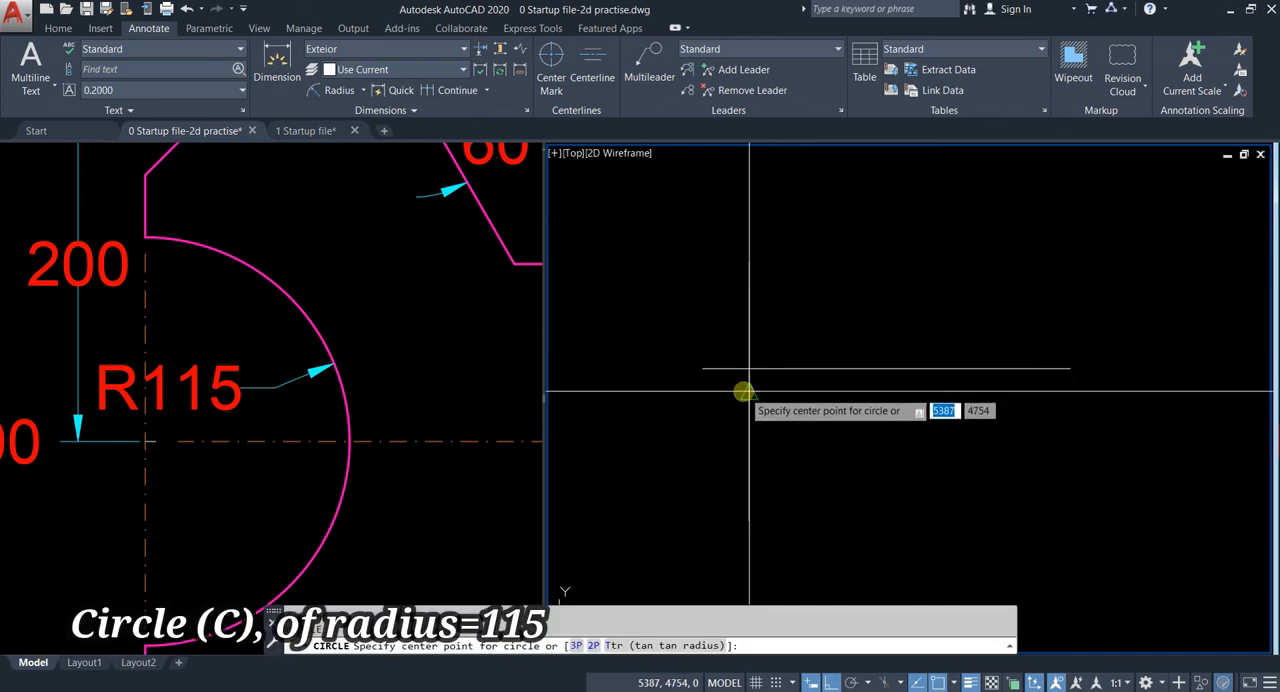
left_click(752, 350)
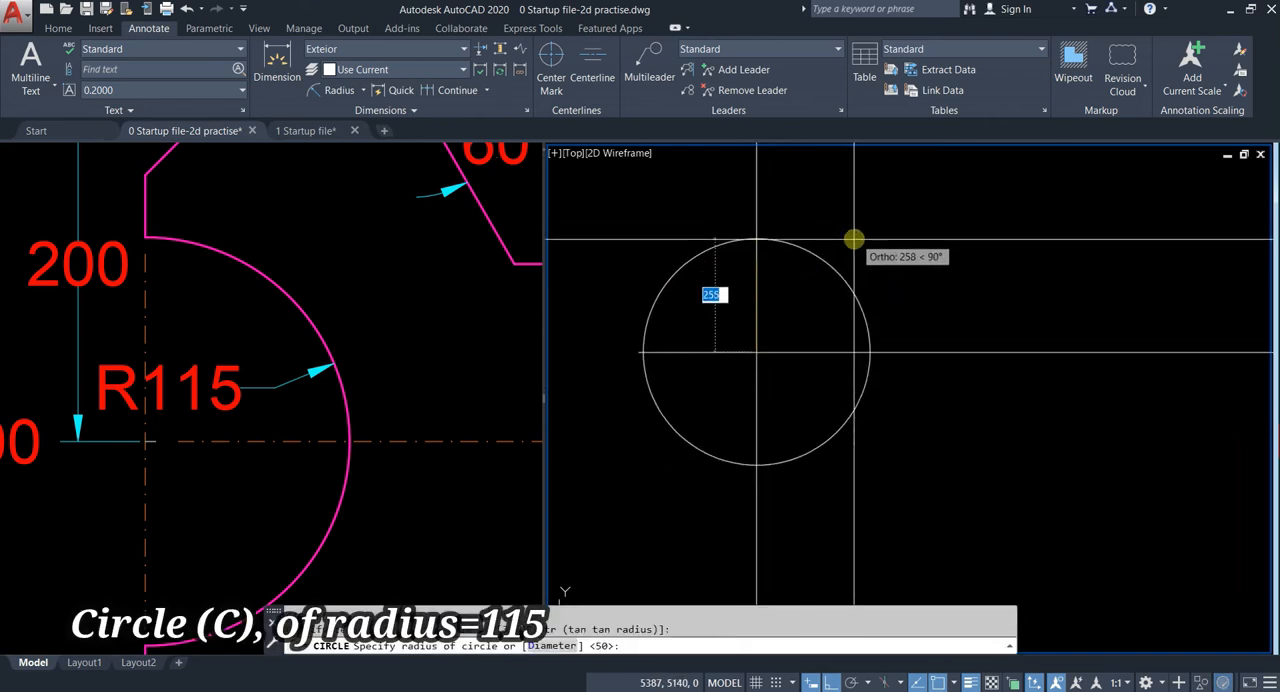
type("115")
key("Return")
scroll(830, 290, "up", 1)
key("Escape")
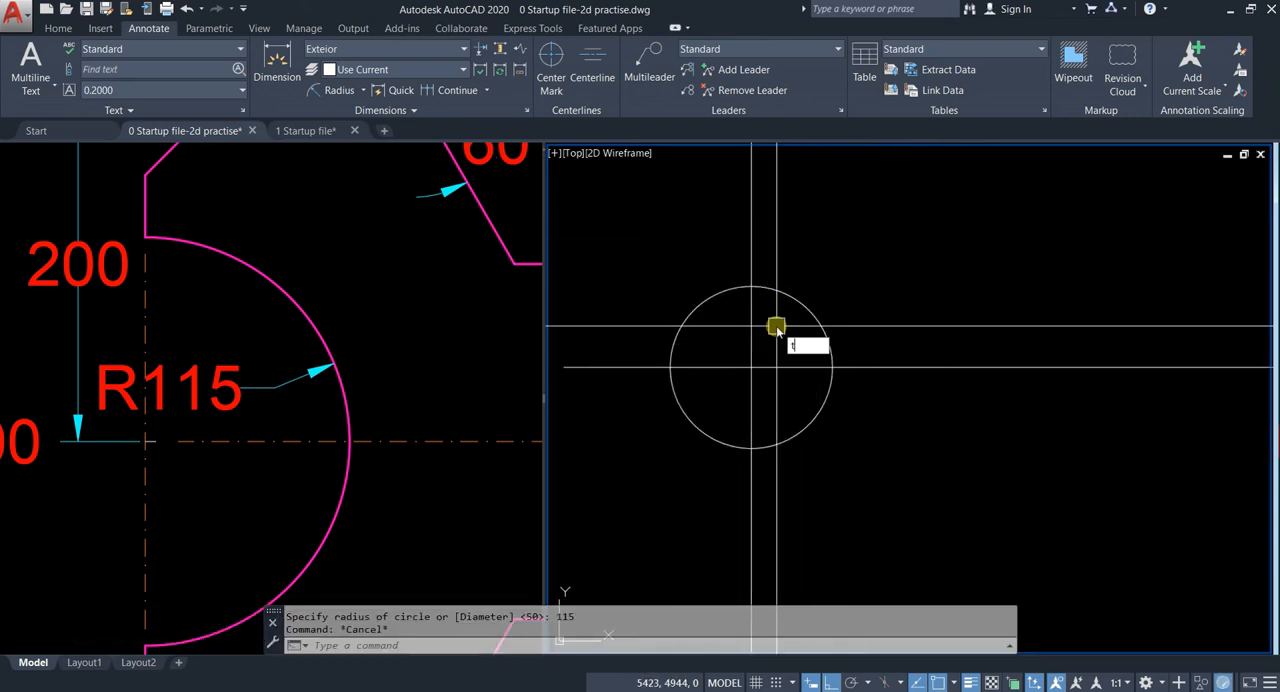
Step: Trim away the left half of the circle, using the vertical line as the cutting edge
key("Return")
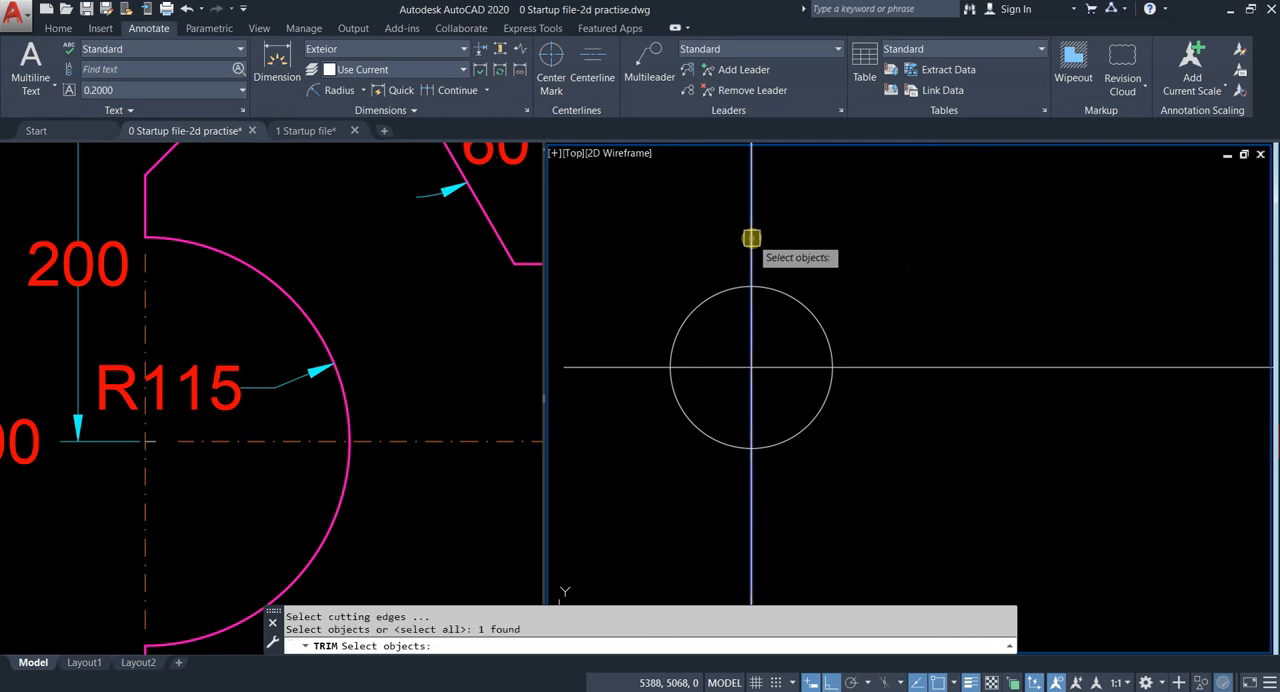
key("Return")
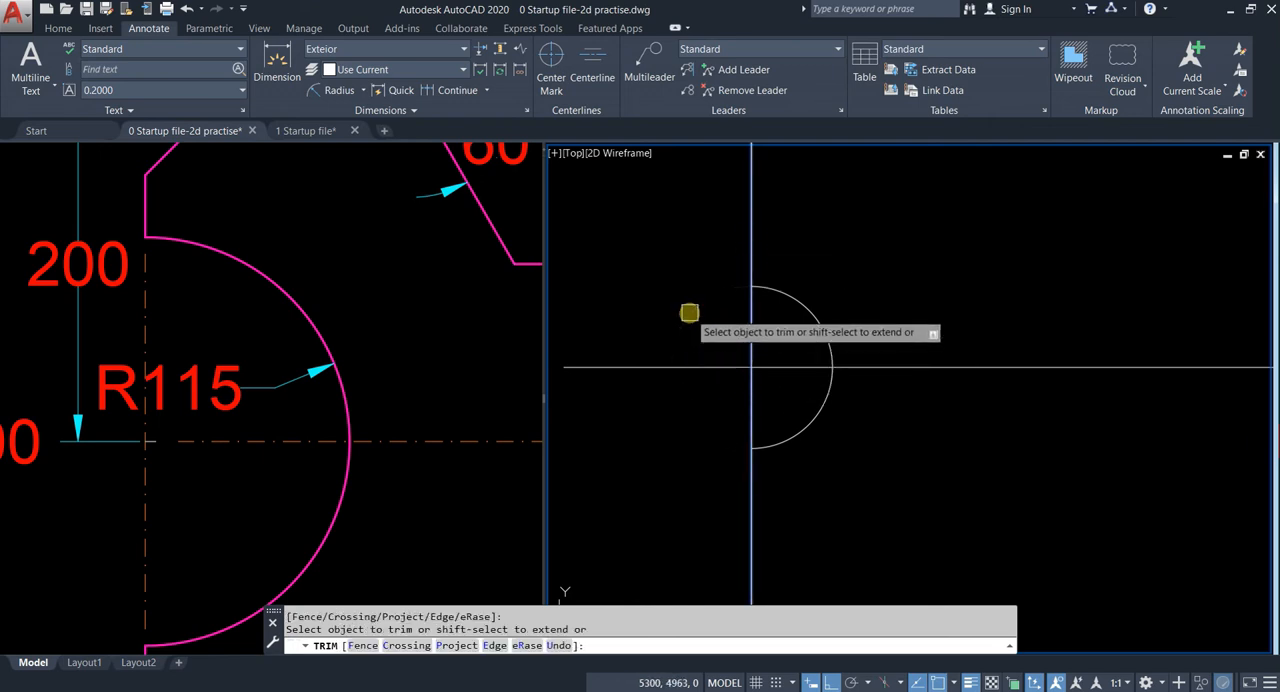
key("Escape")
scroll(775, 338, "down", 3)
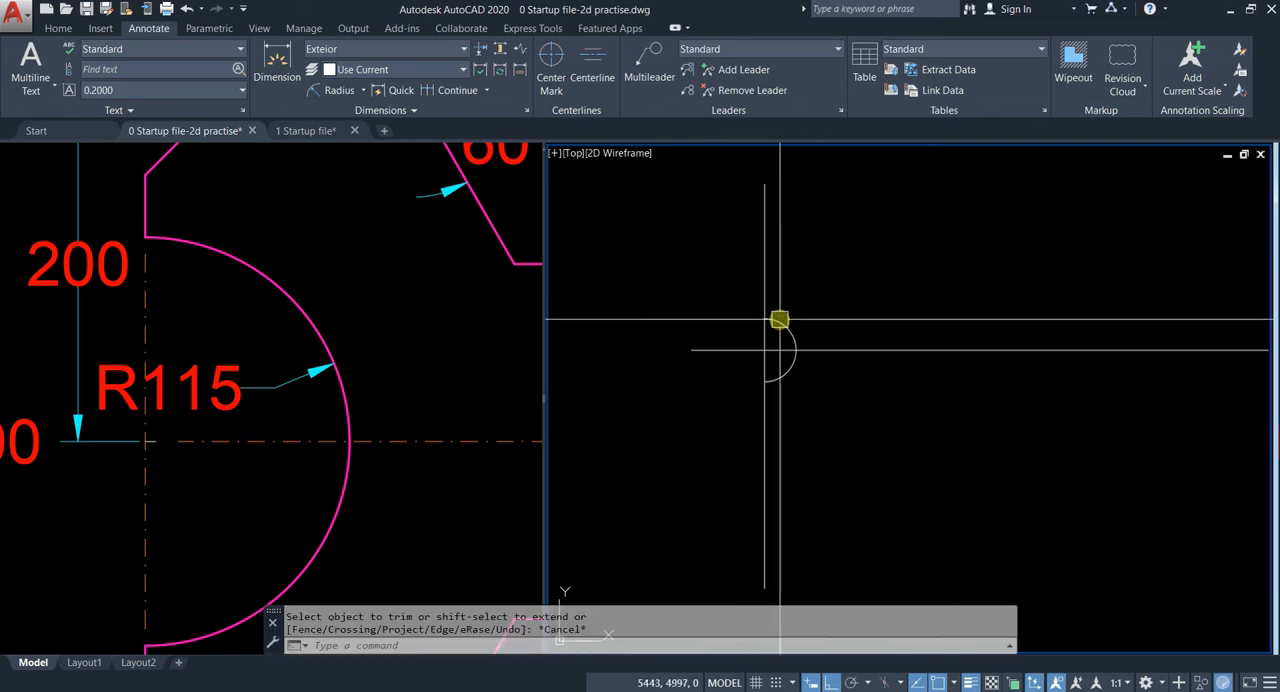
Step: Offset the vertical line 325 to the right, following the reference wrench's dimension to the slot's first centre
left_click(214, 294)
scroll(302, 308, "down", 2)
scroll(294, 300, "down", 2)
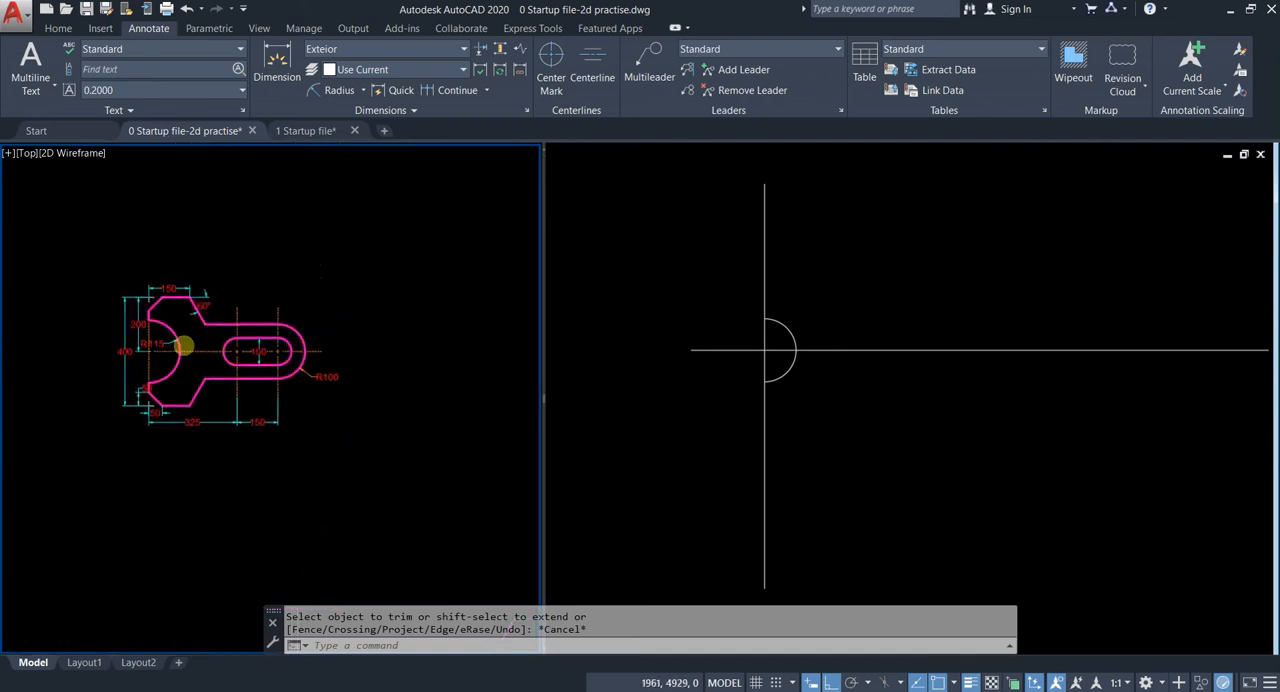
scroll(171, 457, "up", 1)
scroll(120, 332, "up", 1)
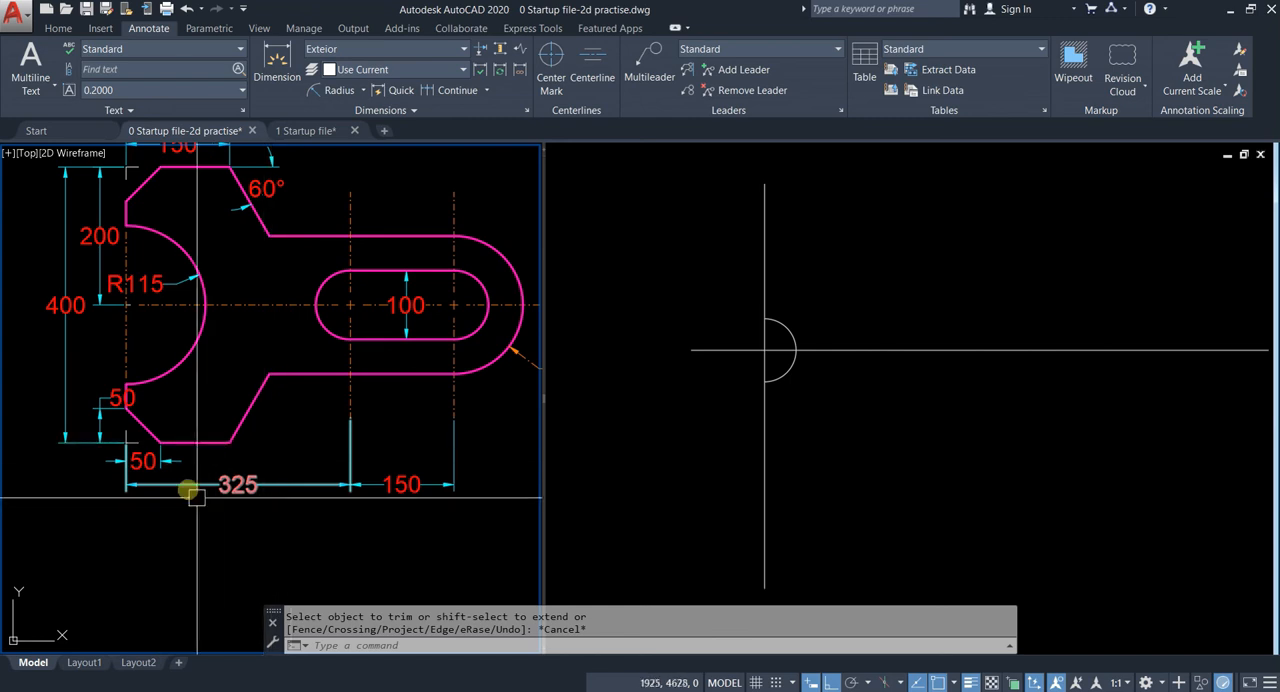
left_click(751, 400)
left_click(820, 441)
left_click(719, 462)
key("Return")
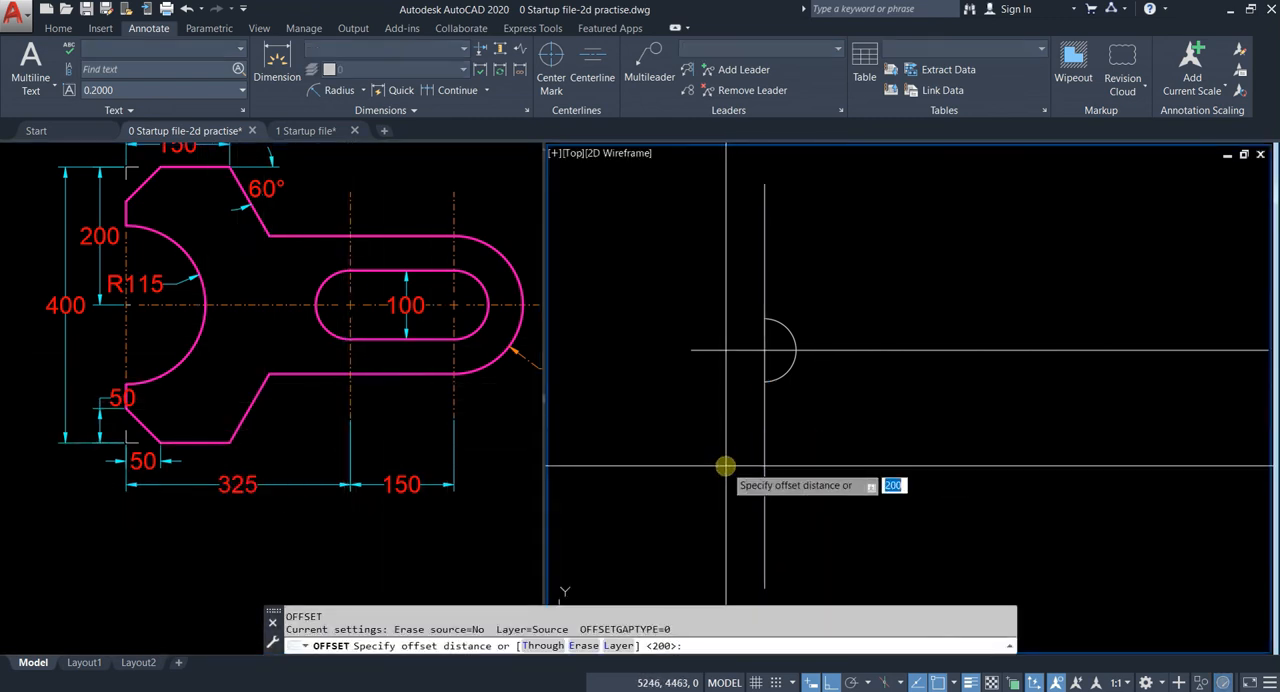
key("Return")
left_click(764, 465)
left_click(926, 453)
key("Escape")
Step: Offset the slot's first vertical centre line 150 to the right to mark the second slot centre
left_click(919, 420)
left_click(806, 446)
type("o")
key("Return")
type("15")
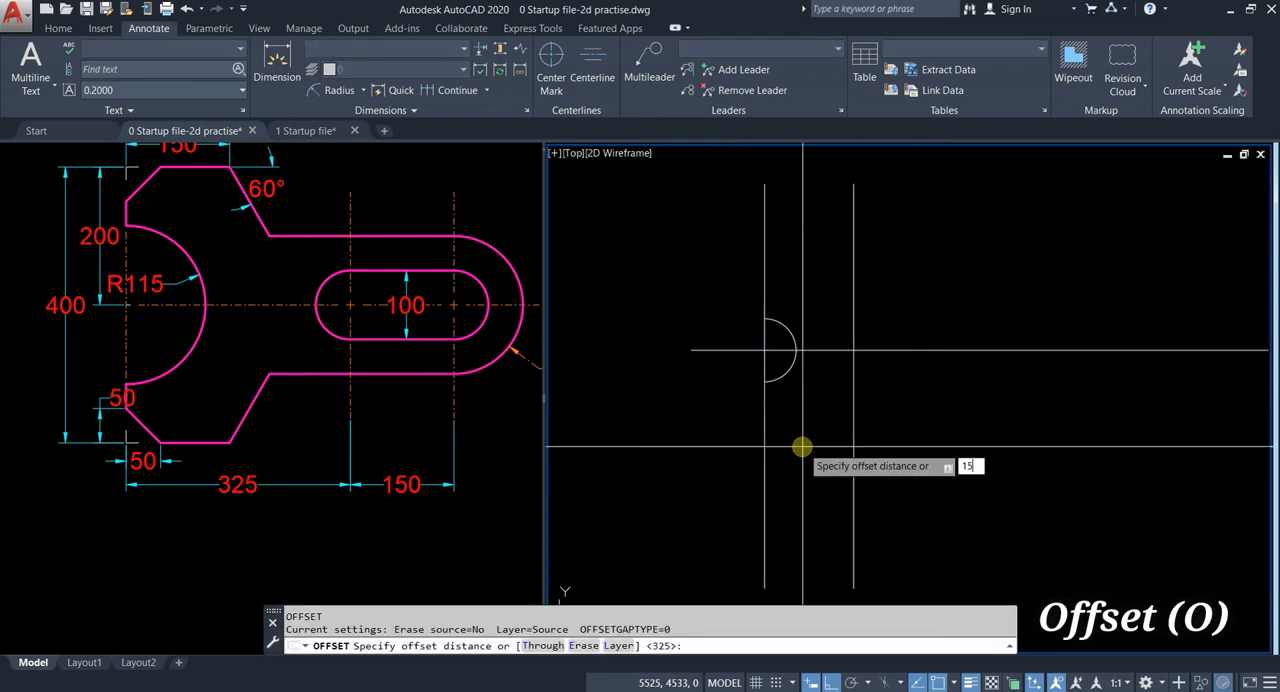
type("0")
key("Return")
left_click(850, 443)
left_click(1071, 443)
middle_click_drag(826, 420, 834, 383)
key("Escape")
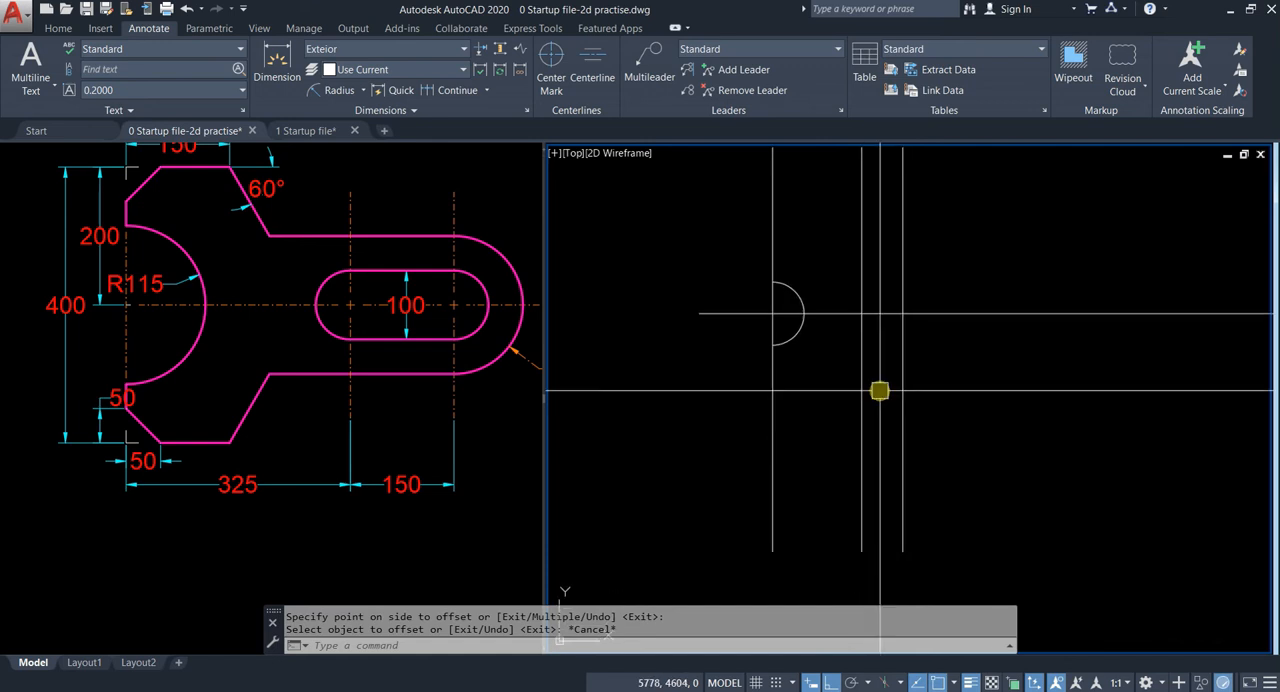
Step: Move the three vertical lines onto the Center line layer
left_click(963, 380)
left_click(749, 466)
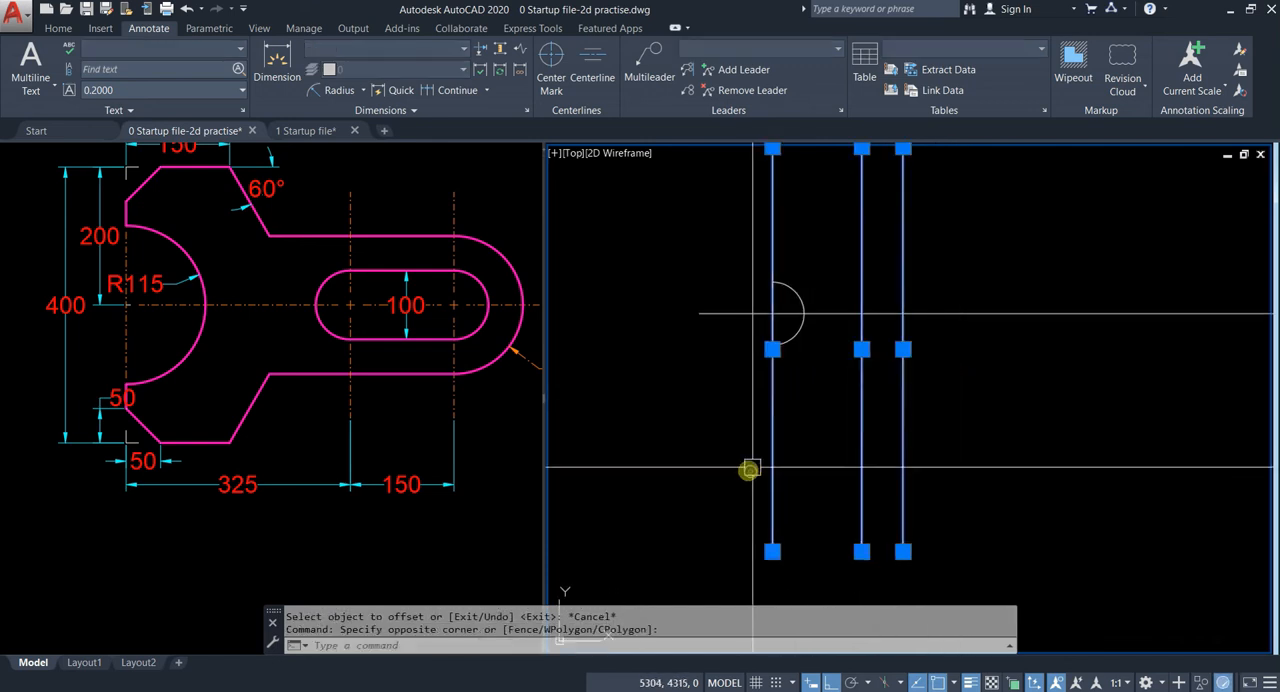
left_click(60, 28)
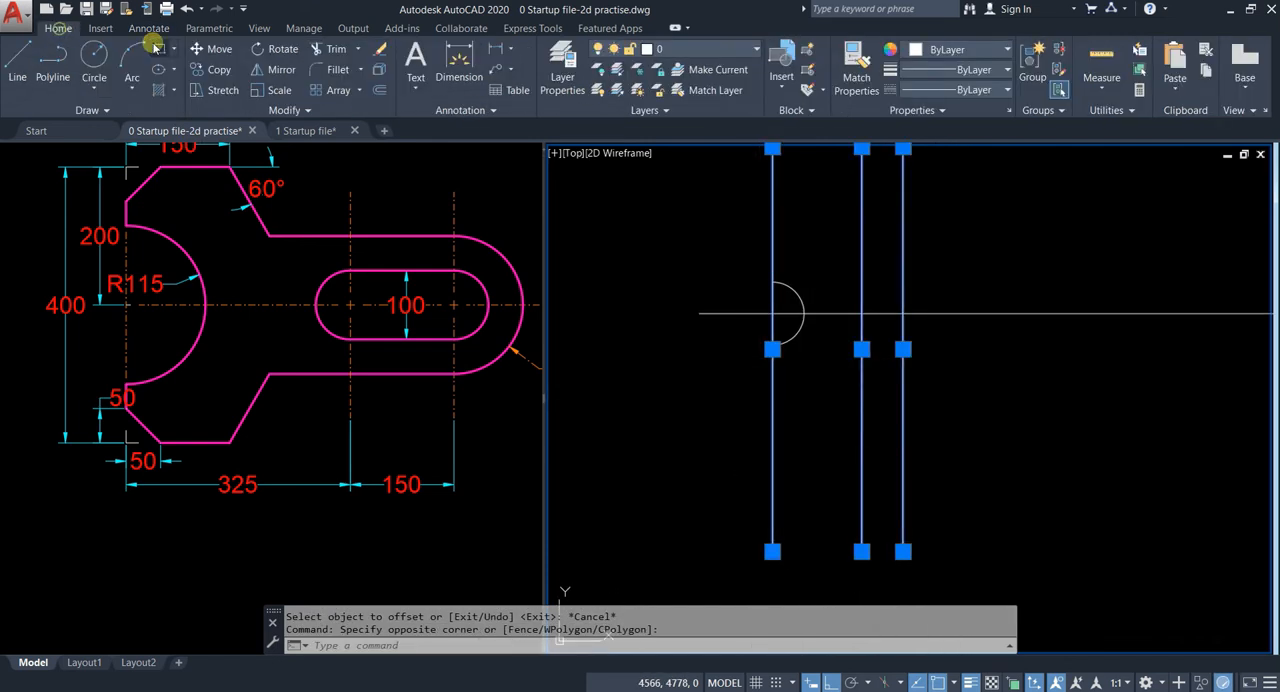
left_click(705, 50)
left_click(688, 90)
scroll(766, 289, "up", 4)
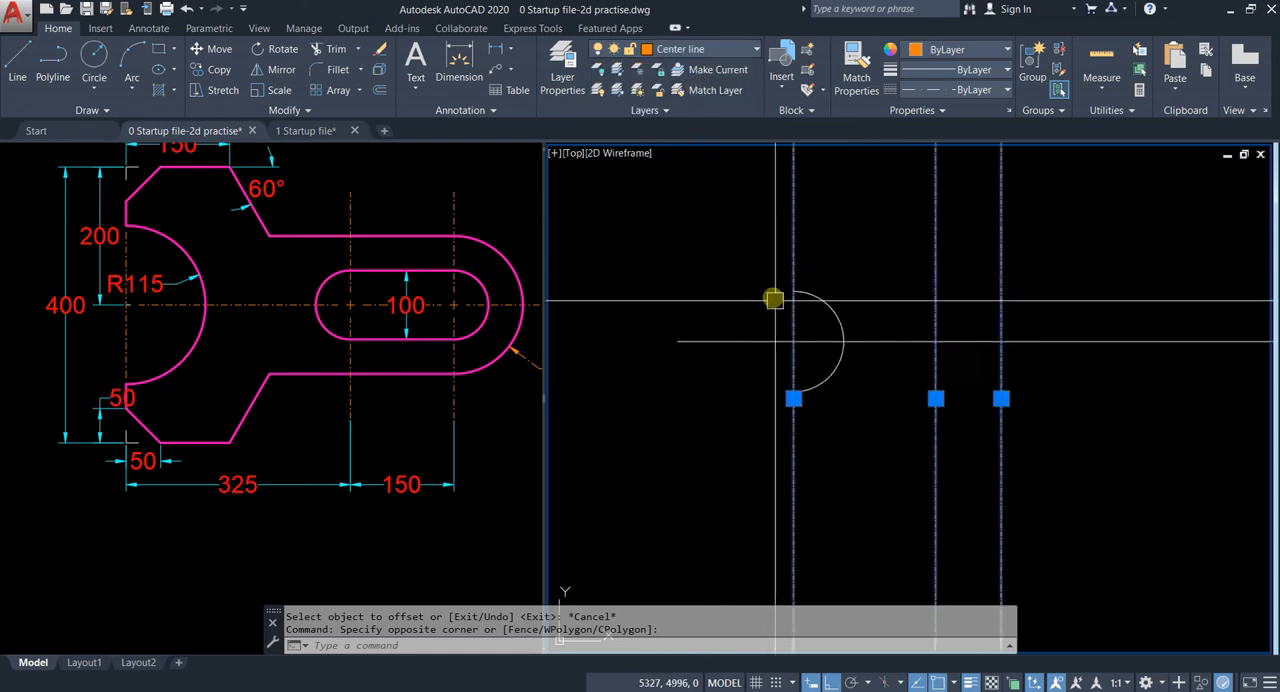
key("Escape")
Step: Move the R115 semicircle onto the Parts layer
left_click(837, 309)
left_click(814, 265)
left_click(705, 50)
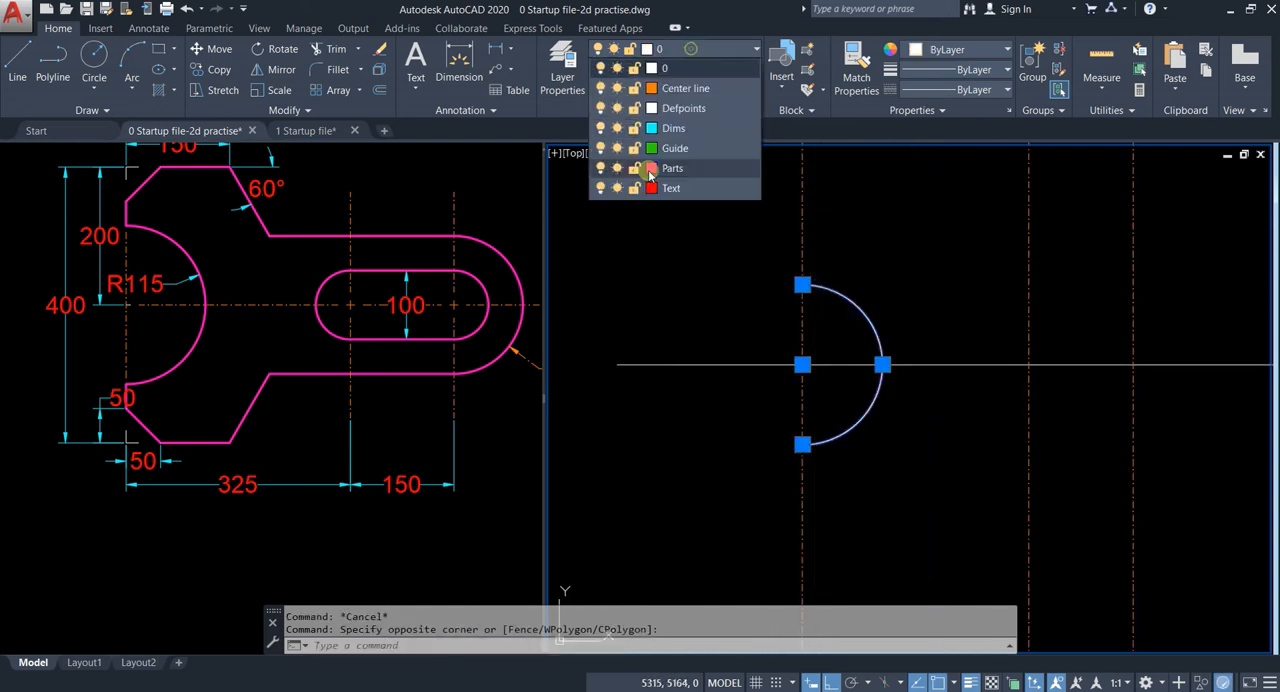
left_click(686, 177)
middle_click_drag(936, 354, 744, 420)
key("Escape")
Step: Try copying the first slot centre line's properties onto the horizontal axis, and undo the match
middle_click_drag(845, 385, 848, 351)
key("Escape")
left_click(889, 477)
left_click(800, 481)
type("ma")
key("space")
left_click(747, 394)
key("Escape")
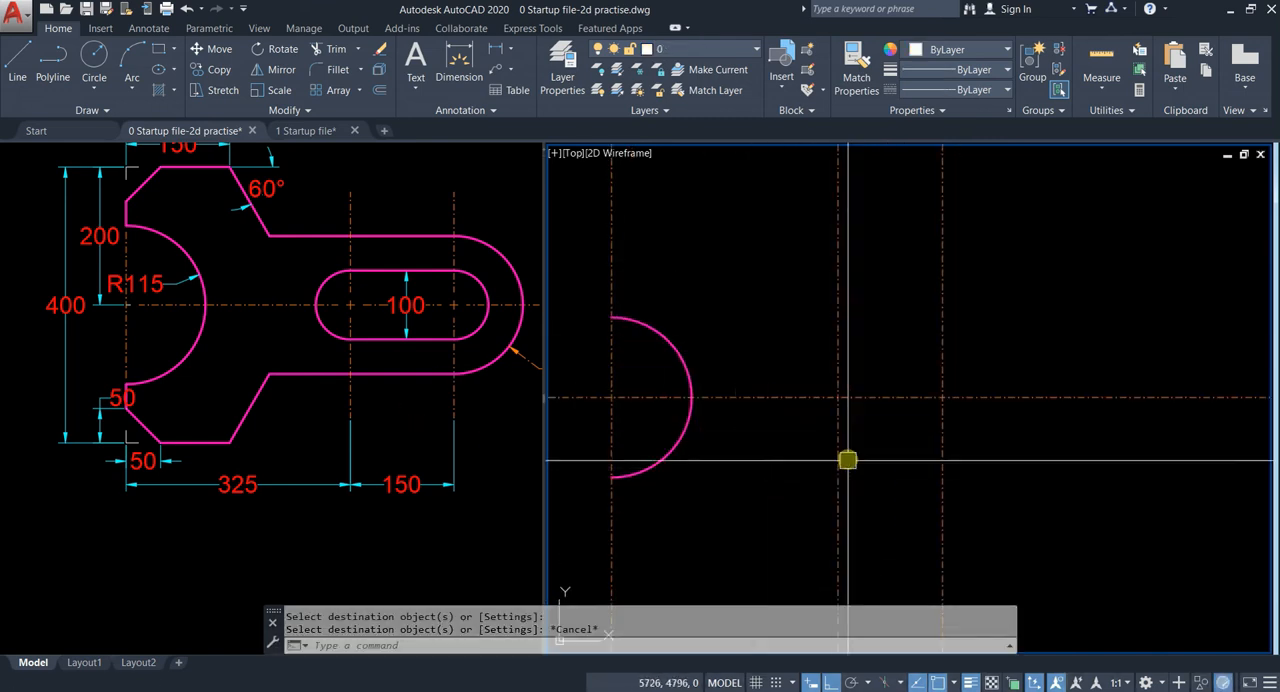
key("ctrl+z")
Step: Apply the first slot centre line's properties to the horizontal axis with Match Properties
left_click(885, 450)
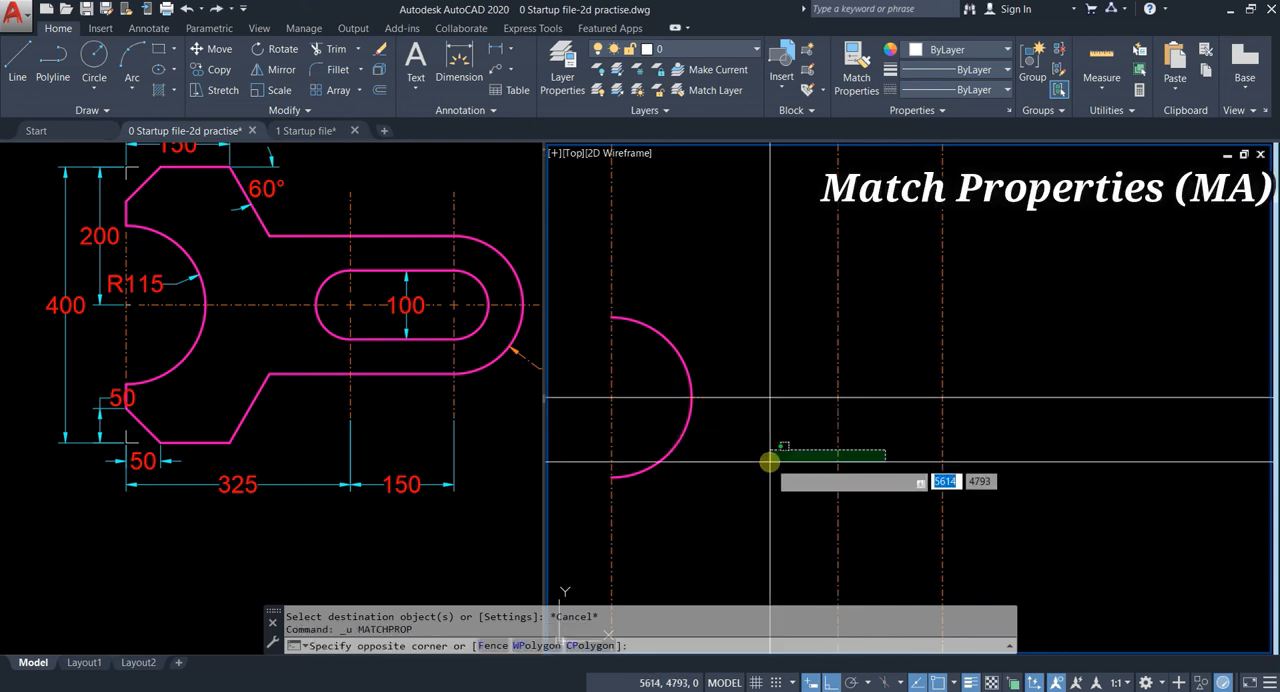
left_click(768, 461)
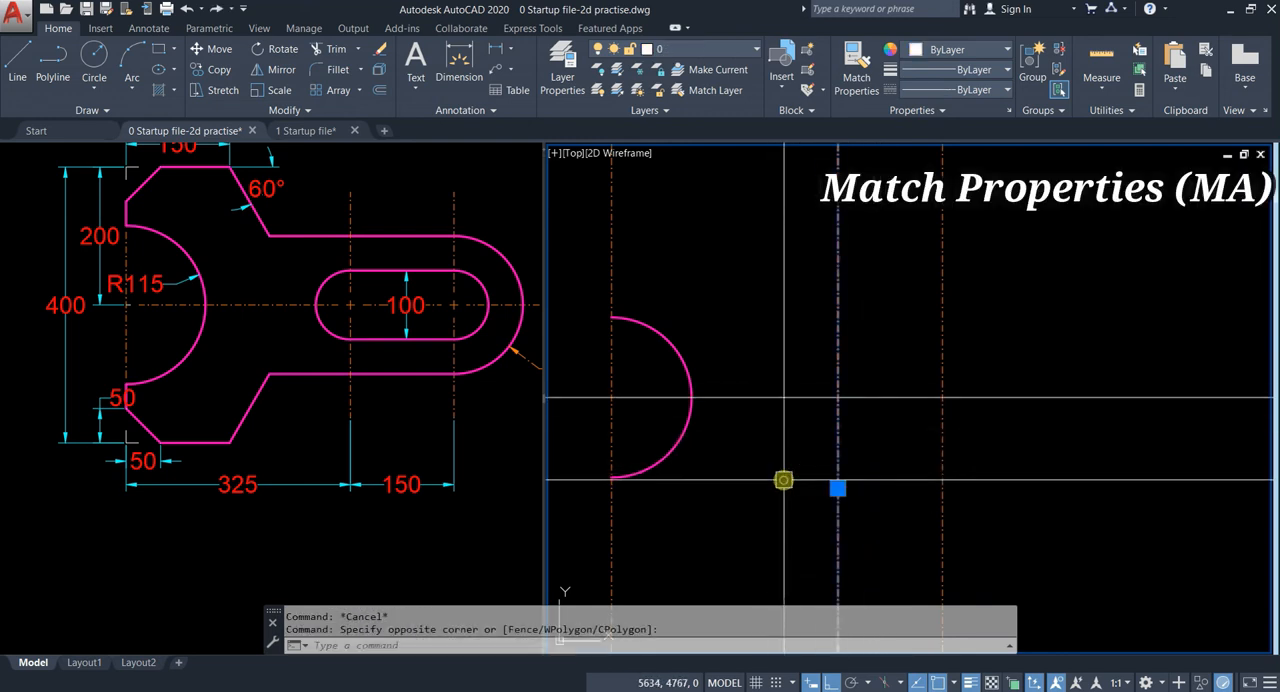
type("ma")
key("Return")
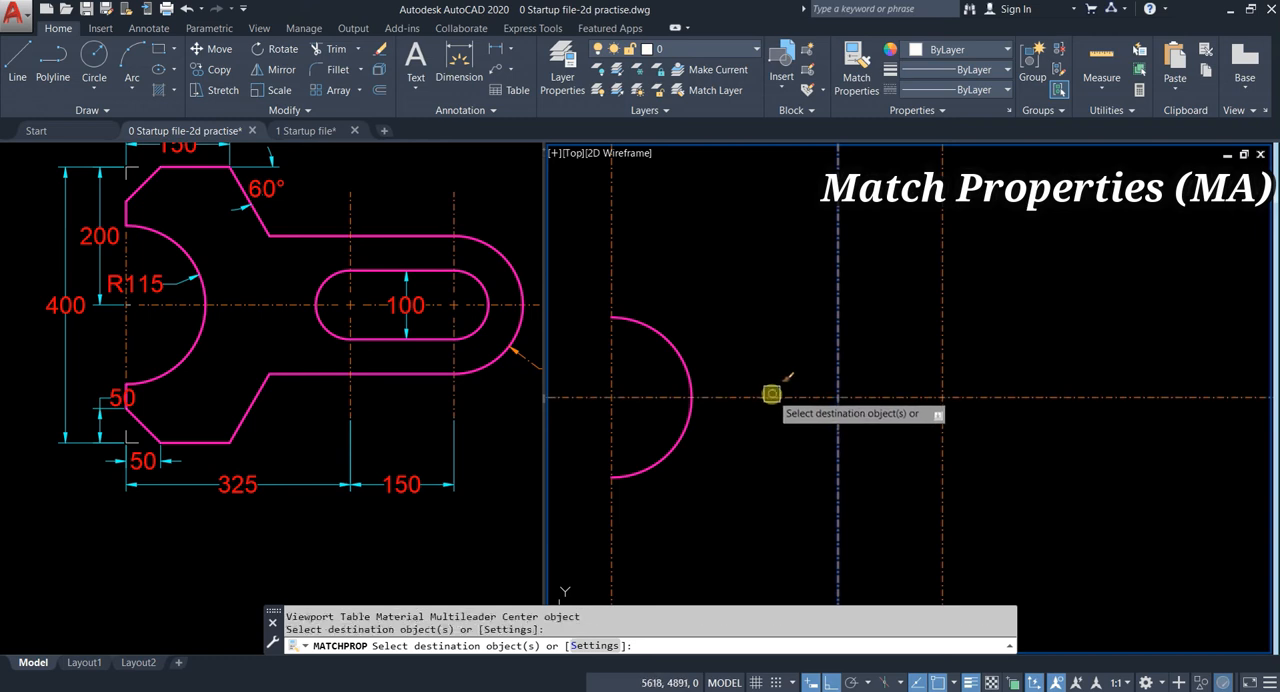
left_click(771, 398)
key("Escape")
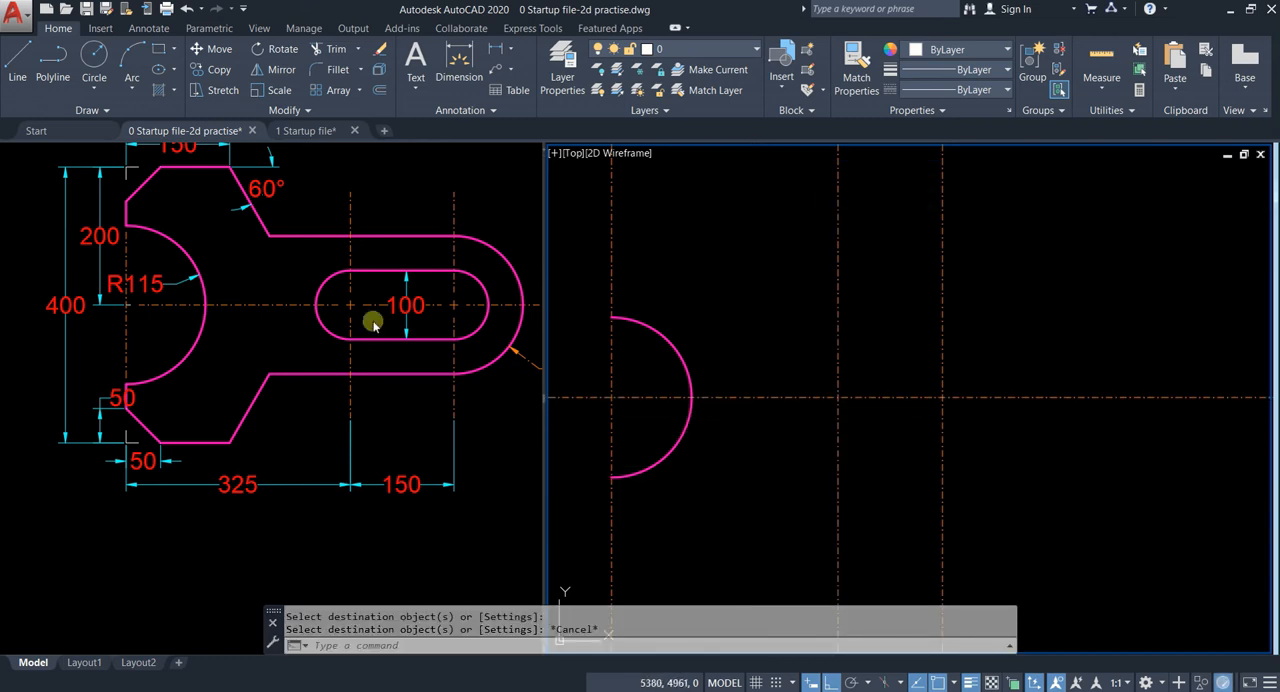
left_click(694, 334)
key("Escape")
middle_click_drag(653, 331, 652, 366)
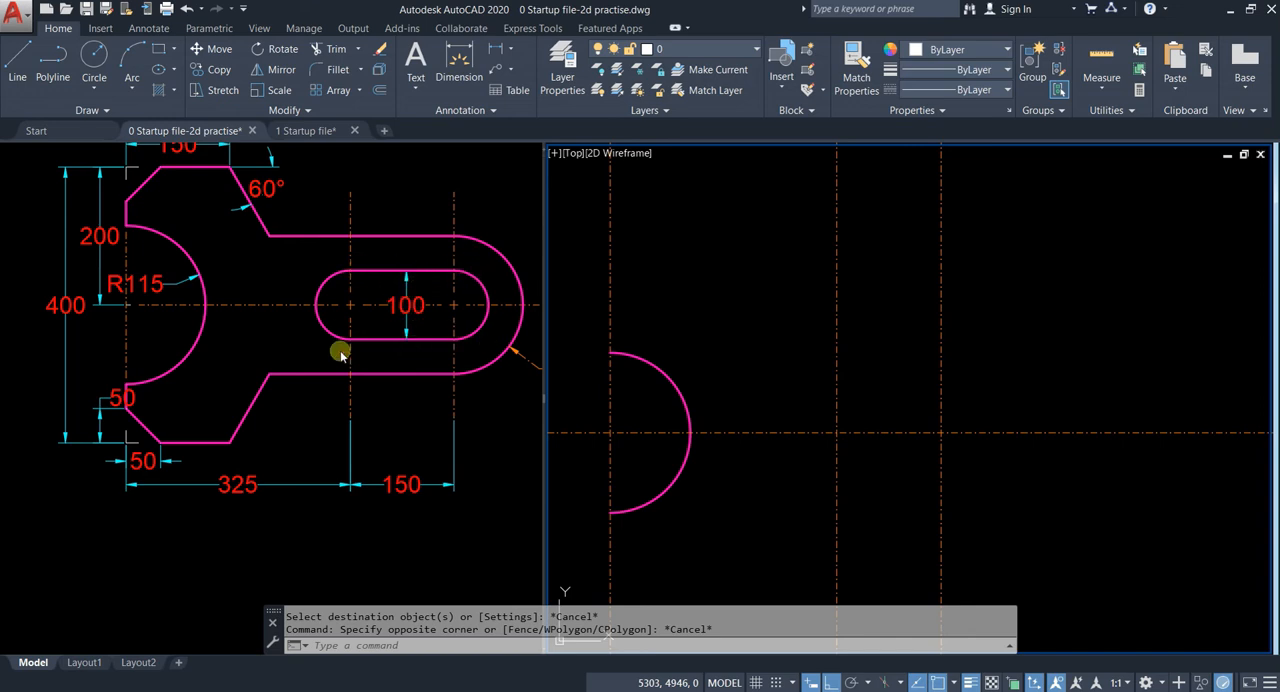
left_click(783, 390)
middle_click_drag(787, 394, 753, 356)
key("Escape")
key("Escape")
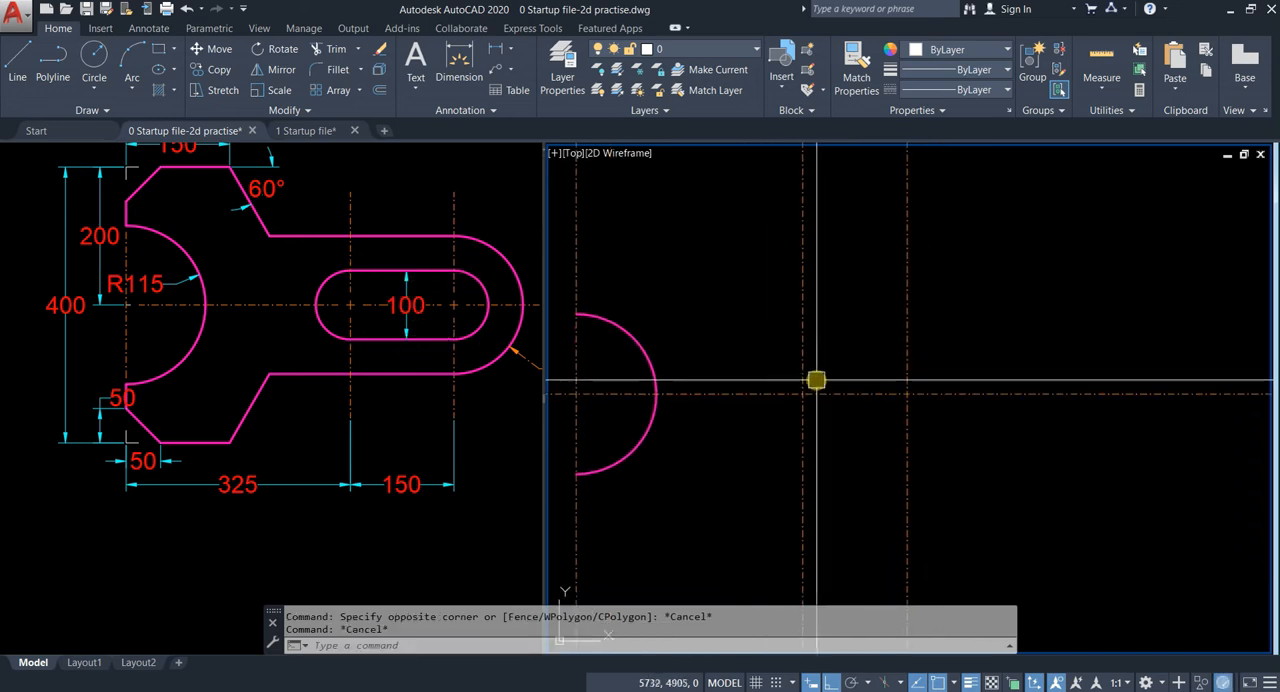
Step: Draw a circle of diameter 100 centred where the first slot centre line crosses the horizontal axis
type("c")
key("Return")
scroll(790, 396, "up", 4)
left_click(818, 393)
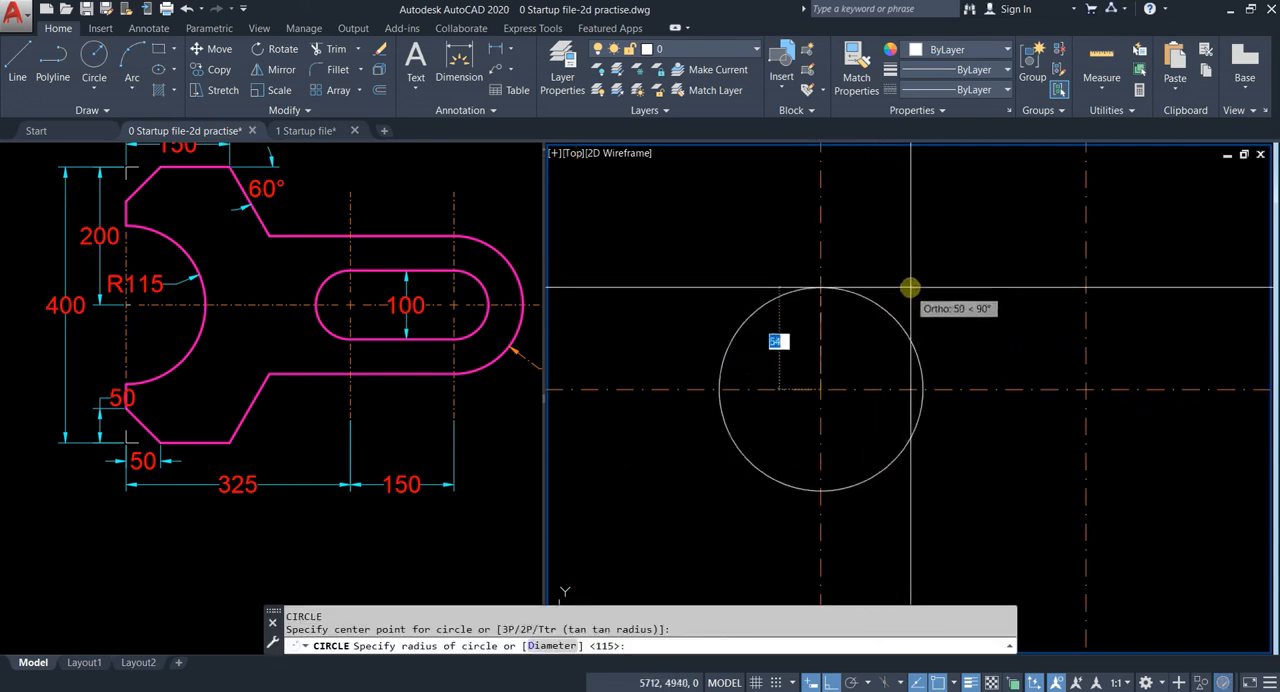
type("d")
key("Return")
type("100")
key("Return")
Step: Copy the diameter 100 circle from the first slot centre to the second slot centre
left_click(886, 329)
type("co")
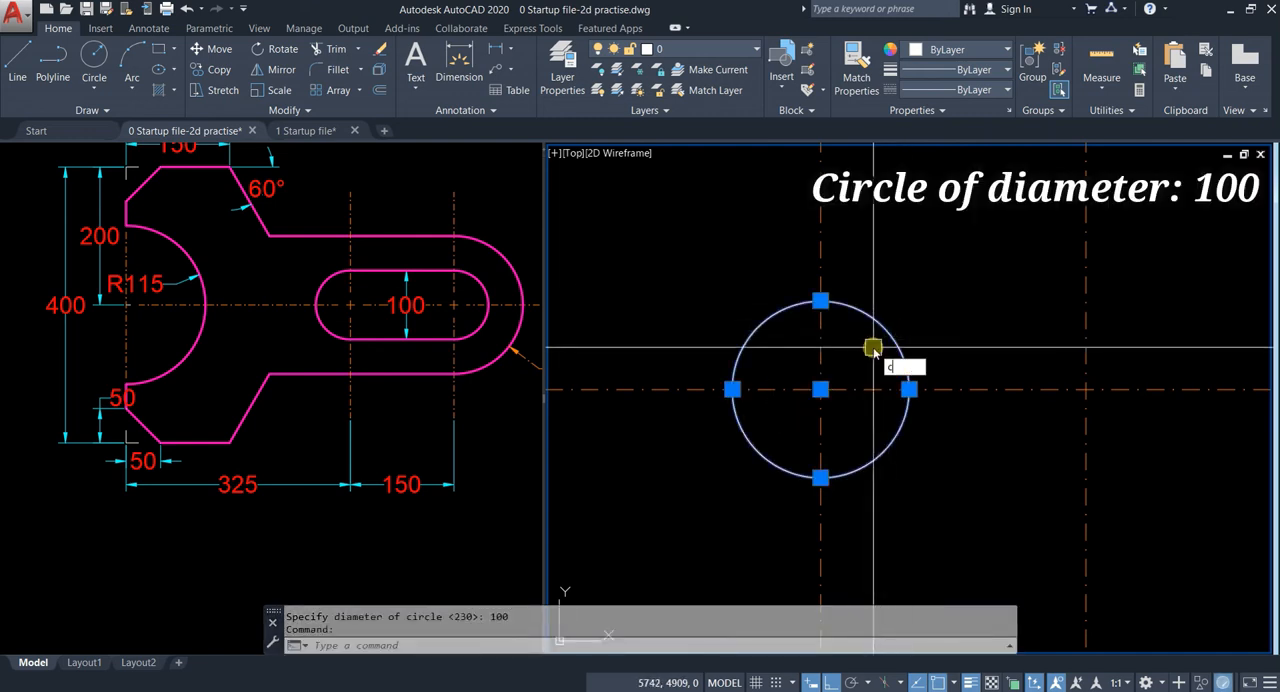
key("Return")
left_click(820, 379)
left_click(1086, 388)
key("Escape")
middle_click_drag(1057, 305, 905, 315)
key("Escape")
type("l")
key("Return")
key("Escape")
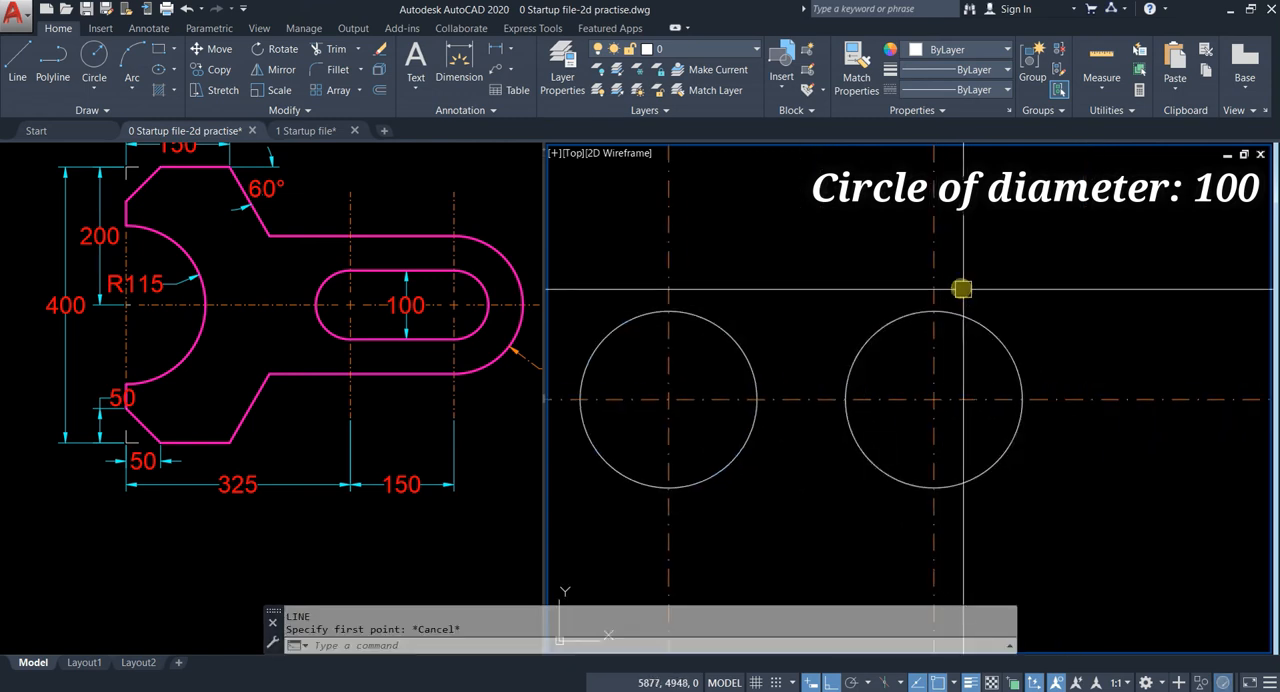
Step: Trim away the inner halves of both slot circles, using their vertical centre lines as cutting edges
key("Return")
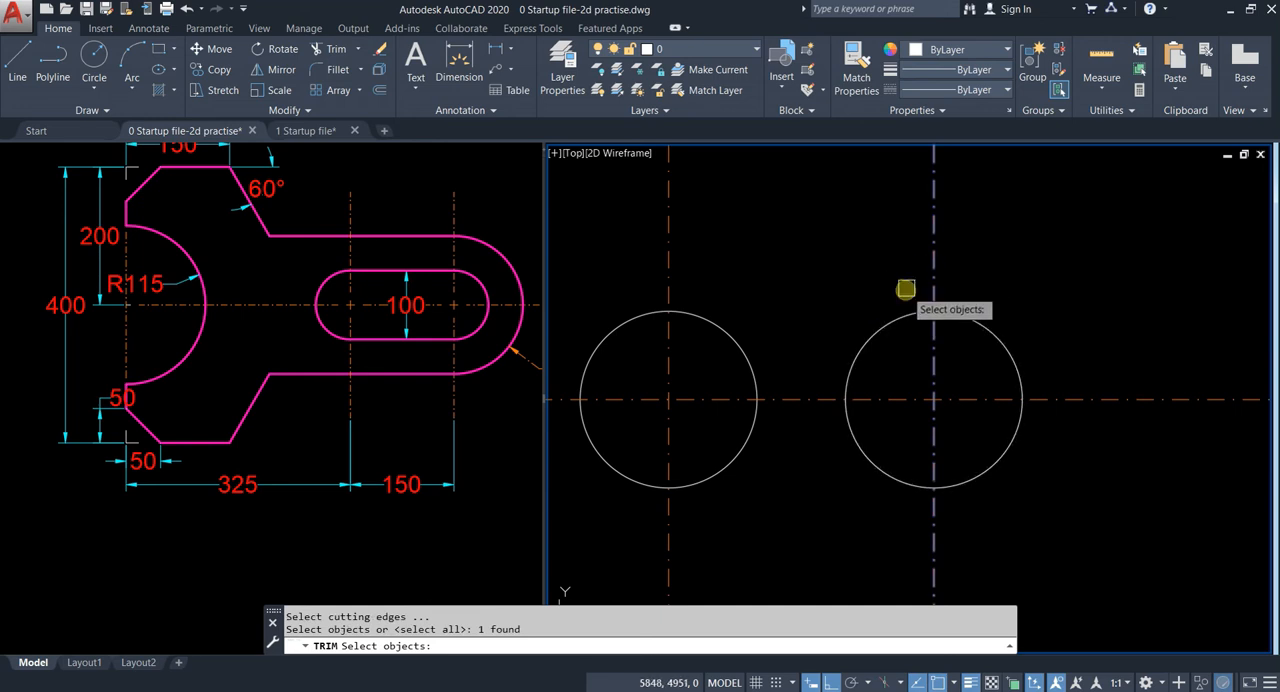
key("Escape")
key("Return")
left_click(663, 262)
scroll(760, 300, "down", 4)
key("Escape")
Step: Draw the slot's upper and lower straight edges between the ends of the two arcs
type("l")
key("Return")
scroll(706, 314, "up", 2)
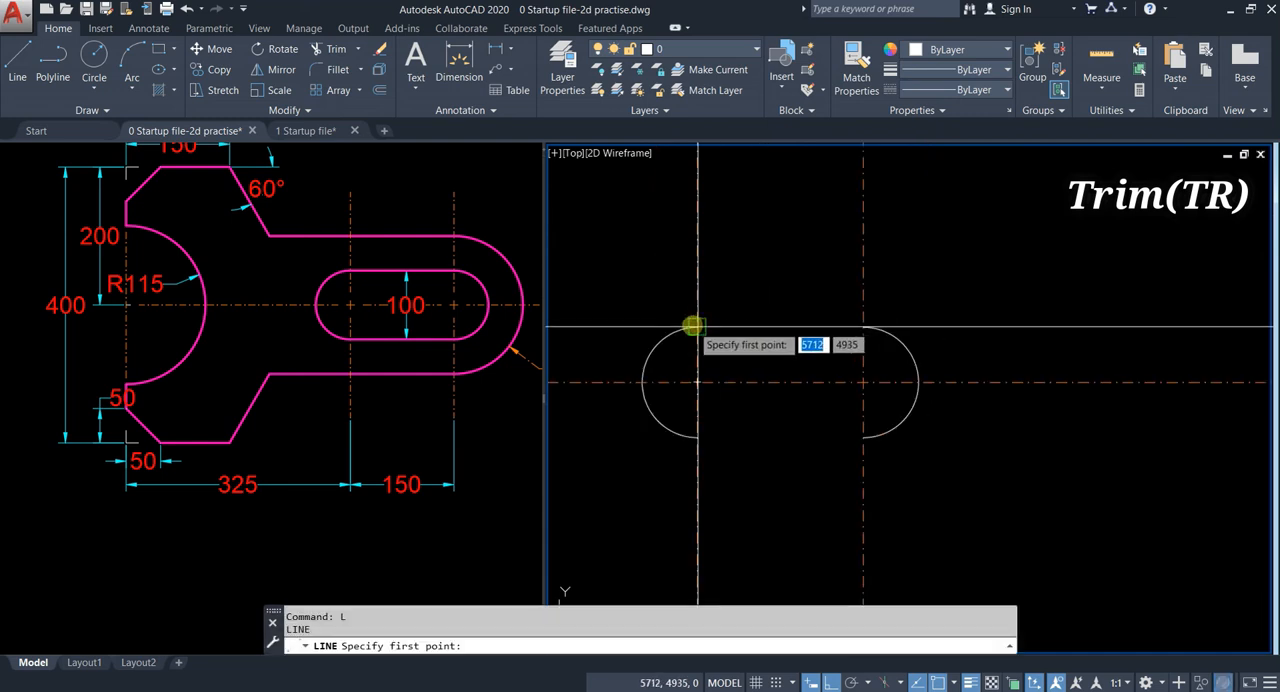
left_click(693, 326)
left_click(863, 326)
key("Escape")
key("Return")
left_click(863, 437)
left_click(697, 437)
key("Escape")
Step: Match the slot's two arcs and two straight edges to the properties of the R115 semicircle
middle_click_drag(784, 364, 877, 305)
key("Escape")
left_click(554, 310)
scroll(694, 289, "down", 2)
type("ma")
key("Return")
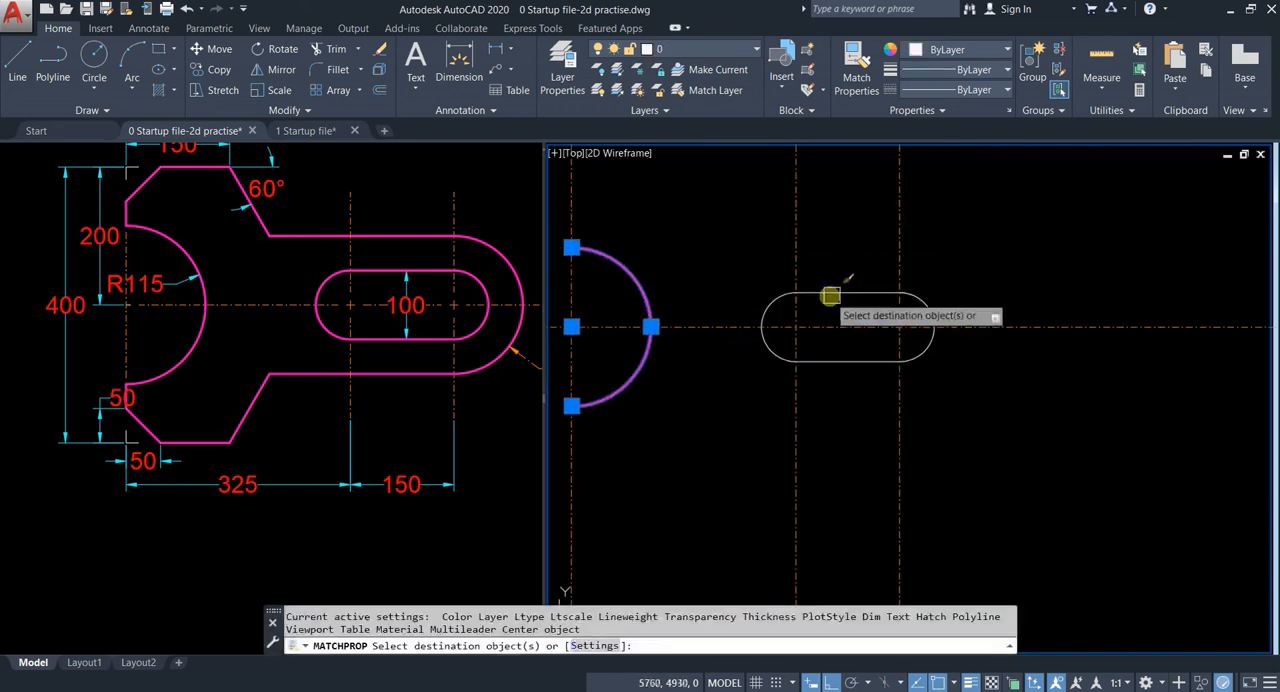
left_click(830, 295)
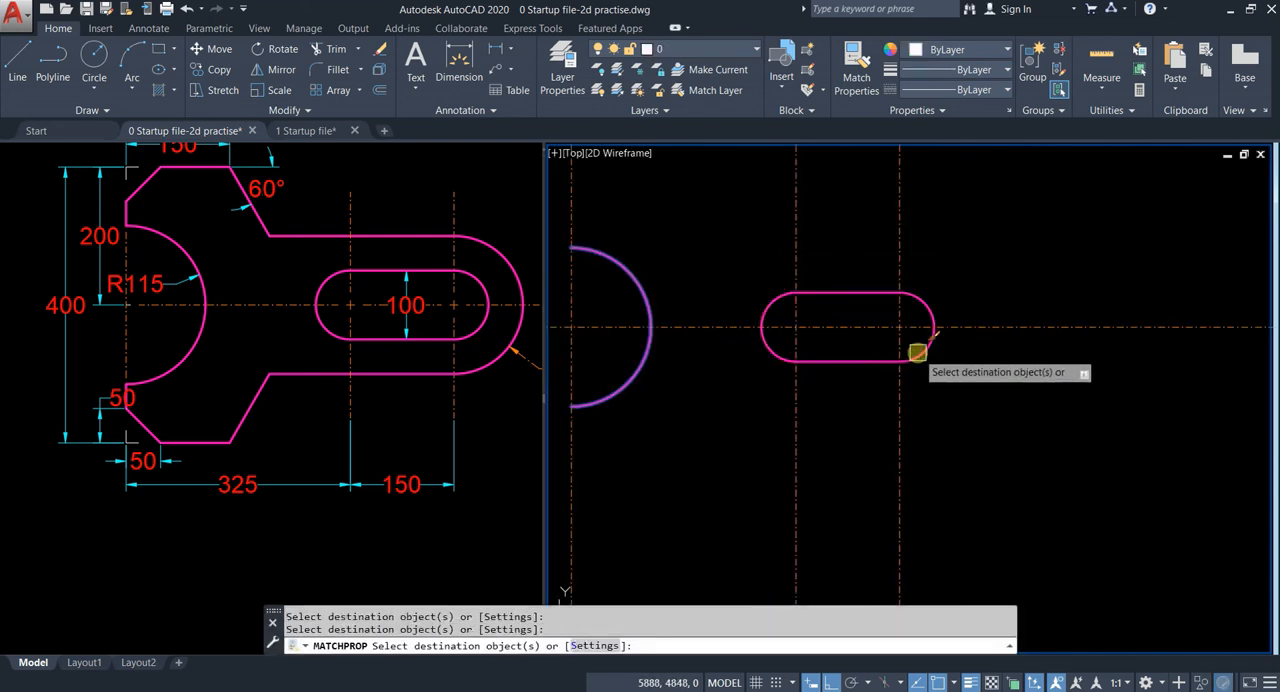
key("Escape")
key("Escape")
Step: Draw a circle of radius 100 centred on the second slot centre, following the reference wrench's handle end
middle_click_drag(915, 274, 932, 351)
middle_click_drag(842, 329, 895, 273)
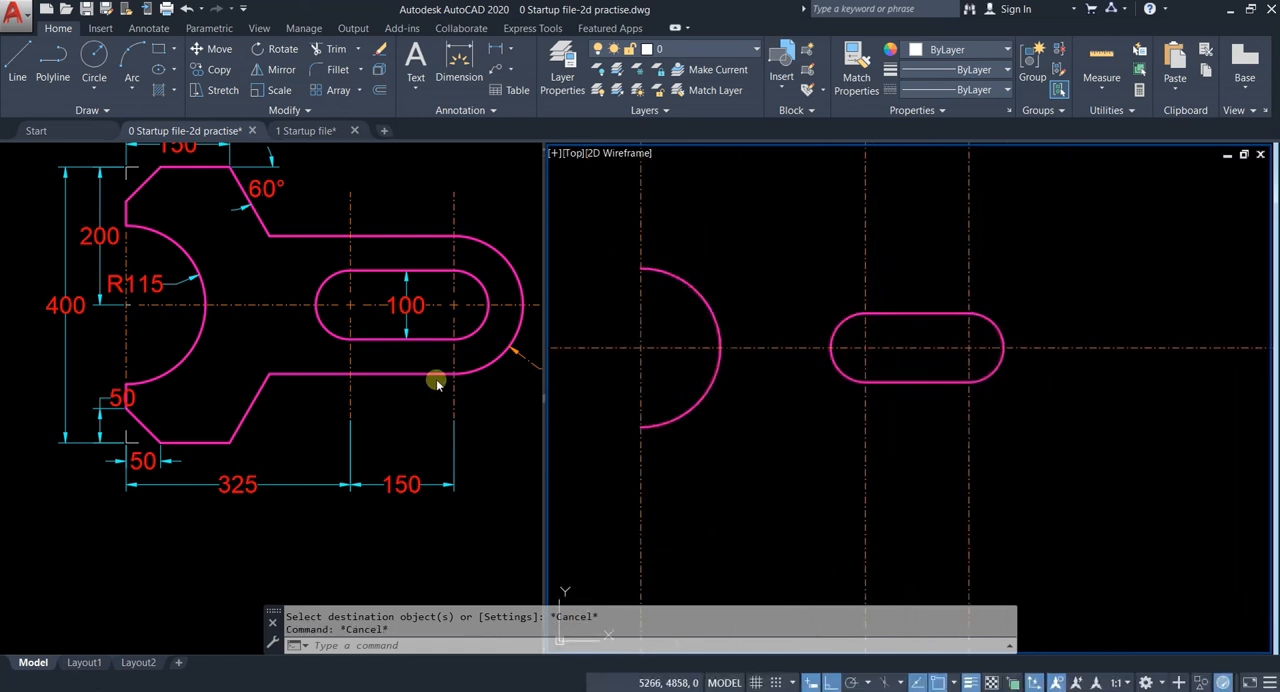
left_click(470, 455)
middle_click_drag(470, 261, 371, 298)
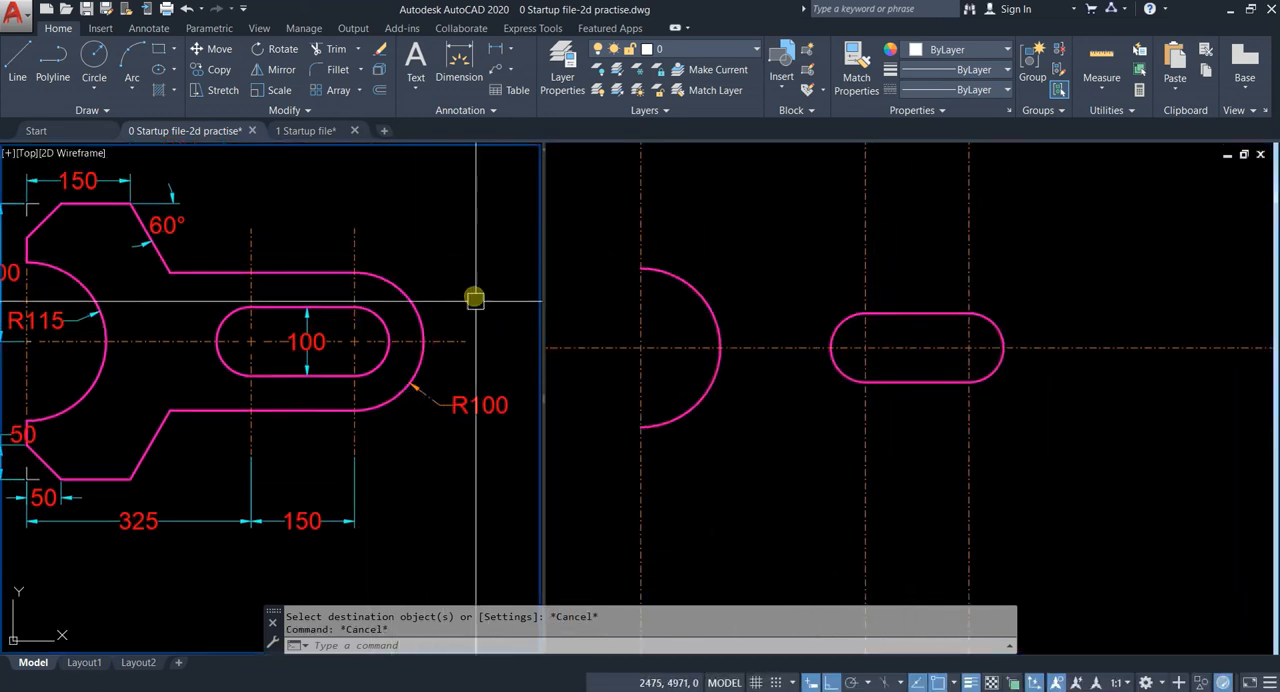
left_click(1084, 296)
scroll(1000, 292, "up", 4)
type("c")
key("Return")
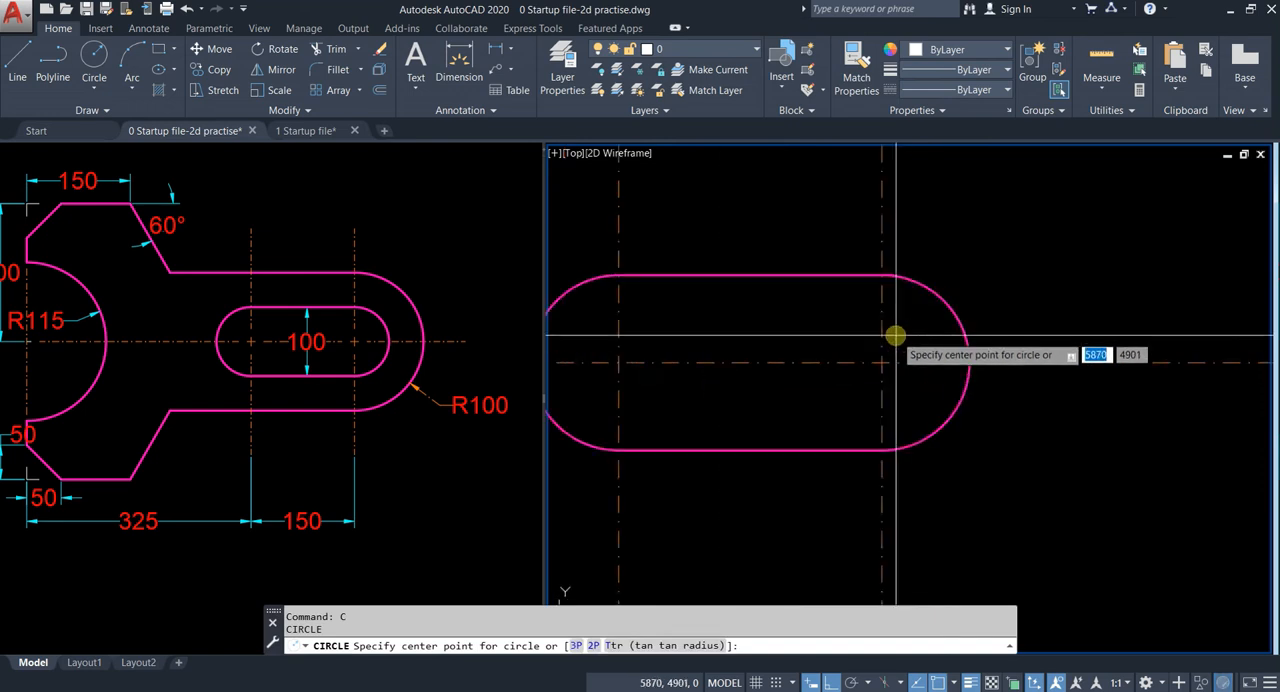
left_click(882, 364)
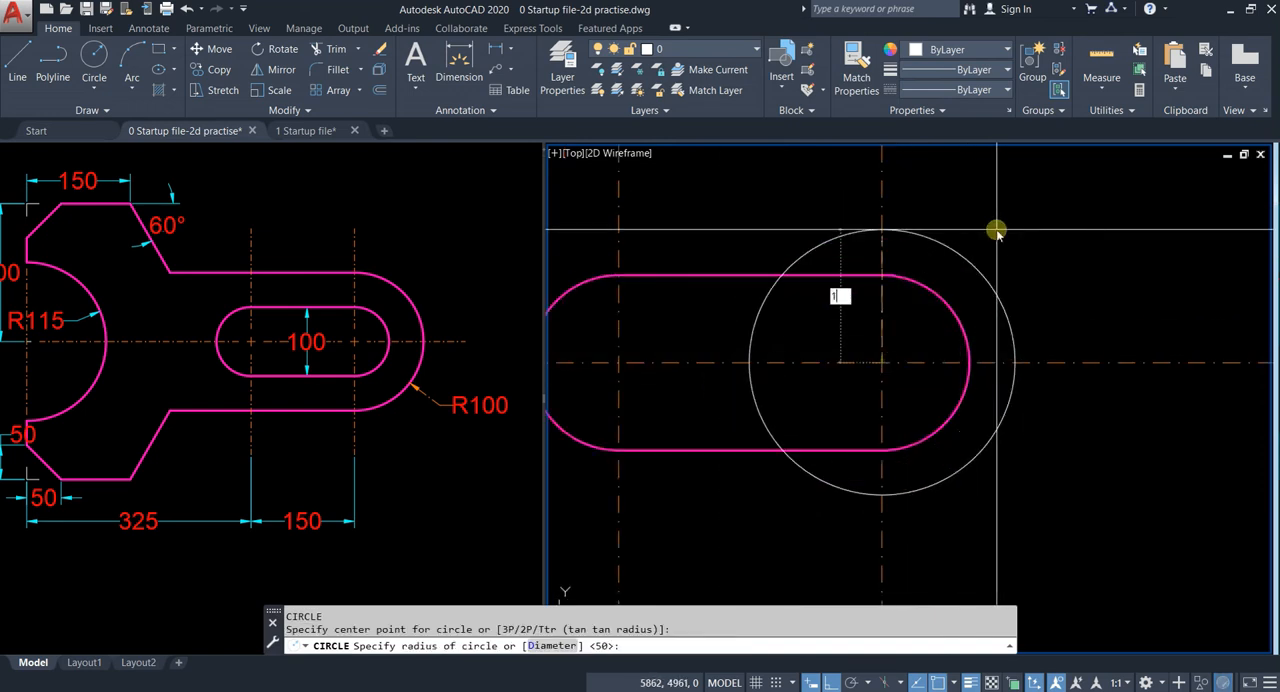
key("Return")
Step: Trim away the left half of the radius 100 circle, using the second slot centre line as the cutting edge
middle_click_drag(962, 243, 938, 287)
key("Escape")
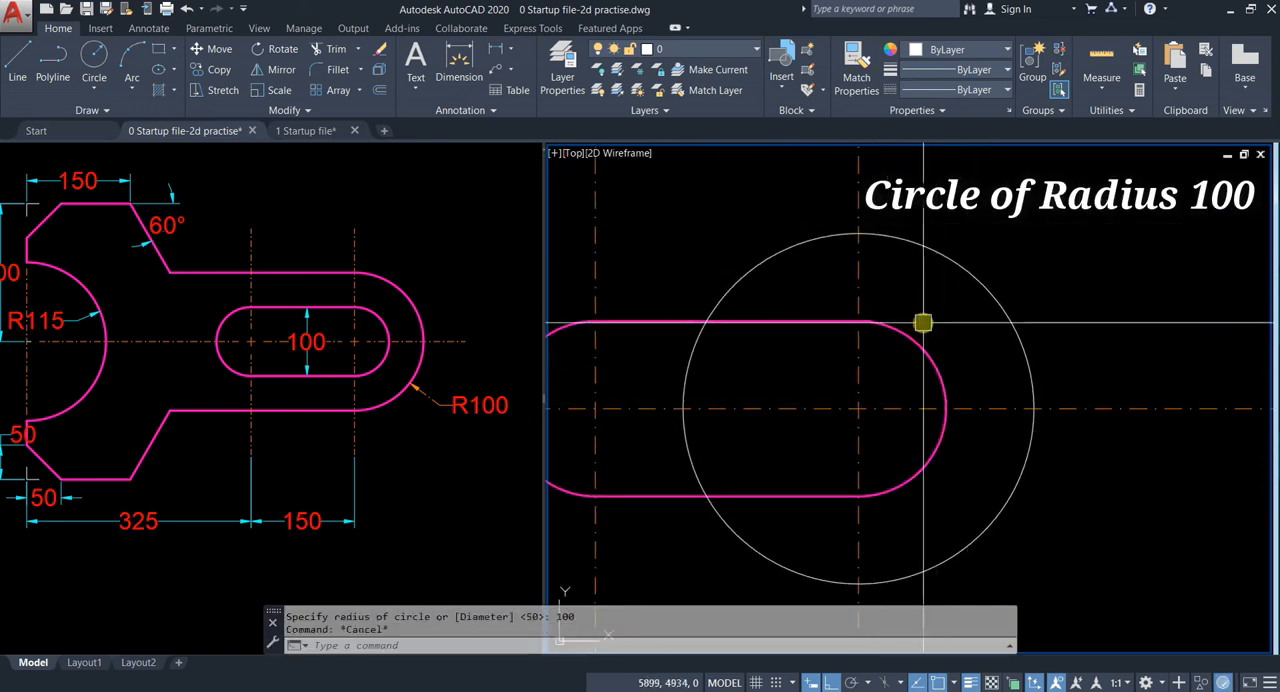
type("tr")
key("Return")
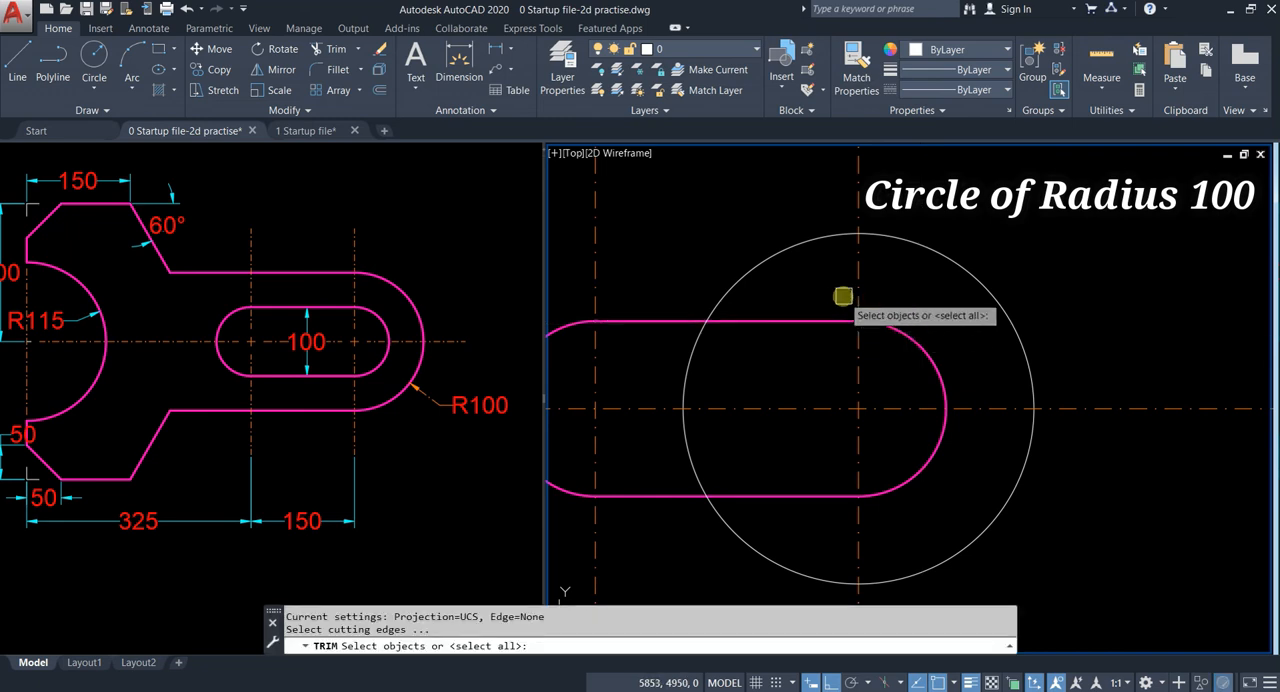
left_click(855, 286)
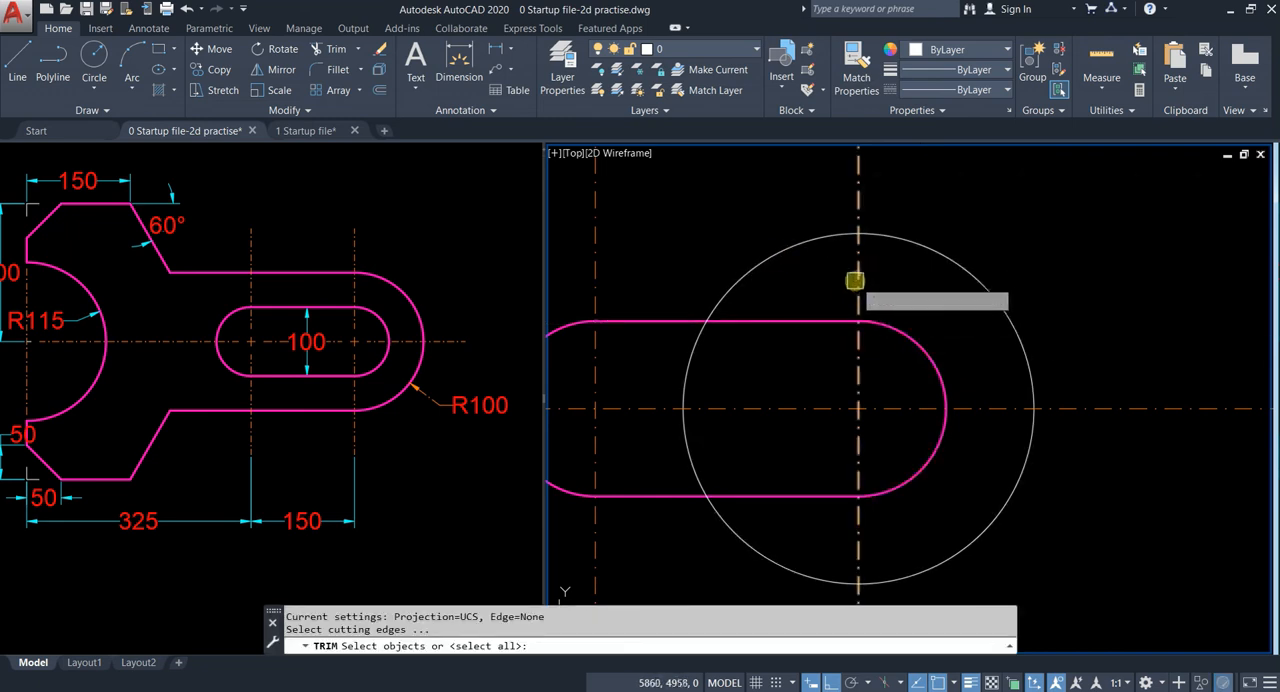
key("Return")
left_click(760, 262)
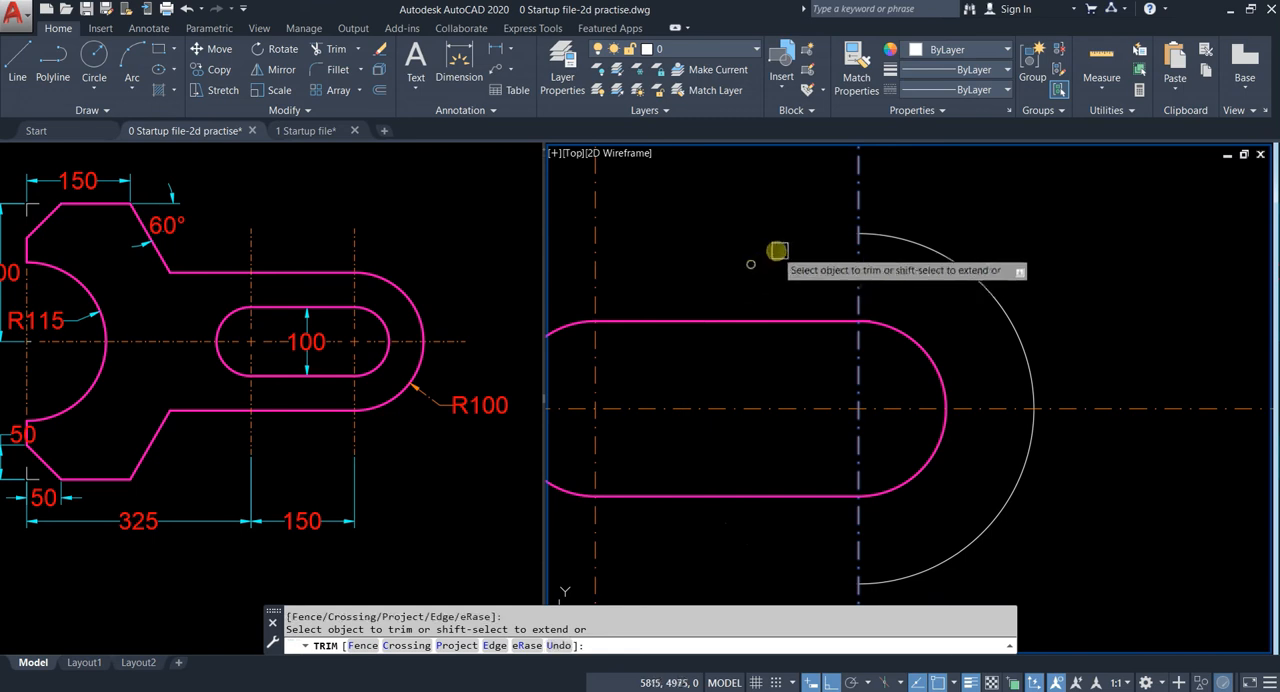
key("Escape")
Step: Match the R100 arc to the properties of the slot outline
left_click(918, 340)
key("Return")
scroll(960, 266, "down", 2)
key("Escape")
Step: Draw a horizontal line from the R100 arc's upper end leftwards to just inside the R115 semicircle
middle_click_drag(1092, 340, 1146, 342)
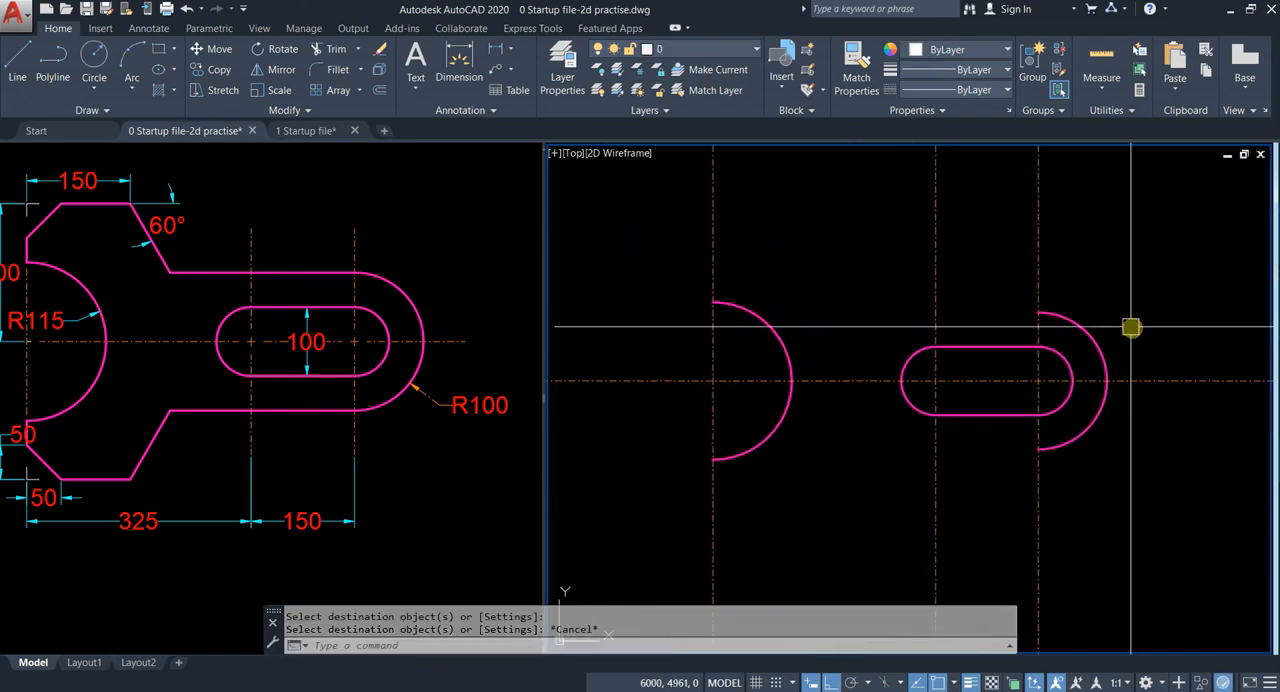
scroll(380, 288, "down", 2)
scroll(330, 310, "up", 2)
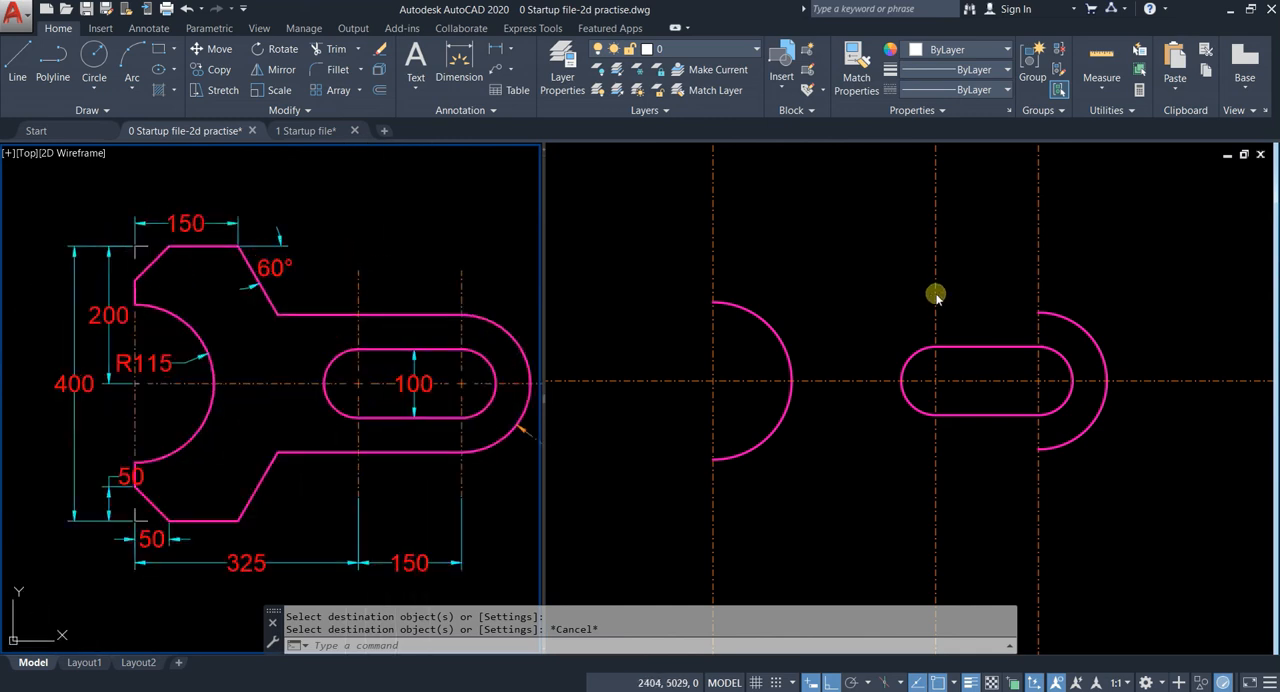
middle_click_drag(871, 311, 909, 312)
type("l")
key("Return")
left_click(1045, 312)
scroll(843, 318, "up", 1)
left_click(743, 340)
key("Escape")
Step: Examine the dimensions around the upper edge of the reference wrench's jaw
scroll(965, 373, "down", 2)
middle_click_drag(957, 371, 946, 331)
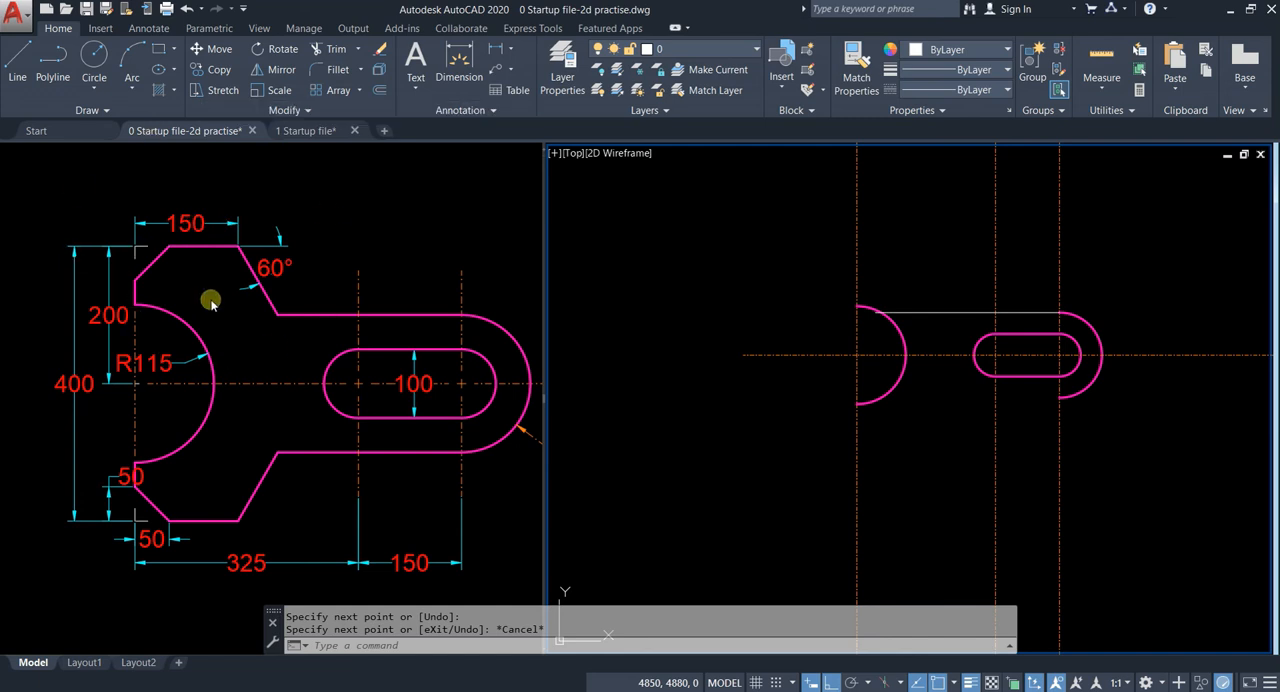
left_click(109, 186)
mouse_move(154, 180)
left_mouse_down()
mouse_move(63, 231)
mouse_move(97, 260)
left_mouse_up()
key("Escape")
mouse_move(124, 184)
left_mouse_down()
mouse_move(49, 249)
mouse_move(257, 360)
mouse_move(264, 175)
mouse_move(248, 175)
left_mouse_up()
key("Escape")
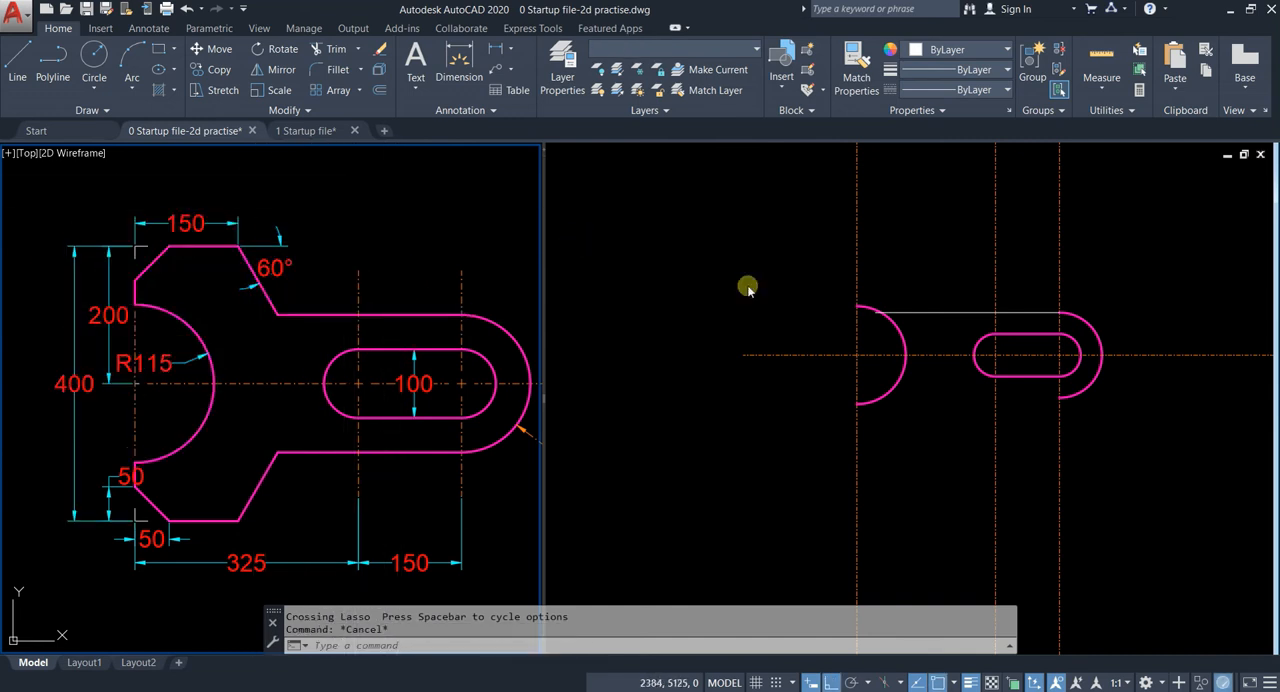
left_click(979, 280)
key("Escape")
middle_click_drag(891, 323, 889, 311)
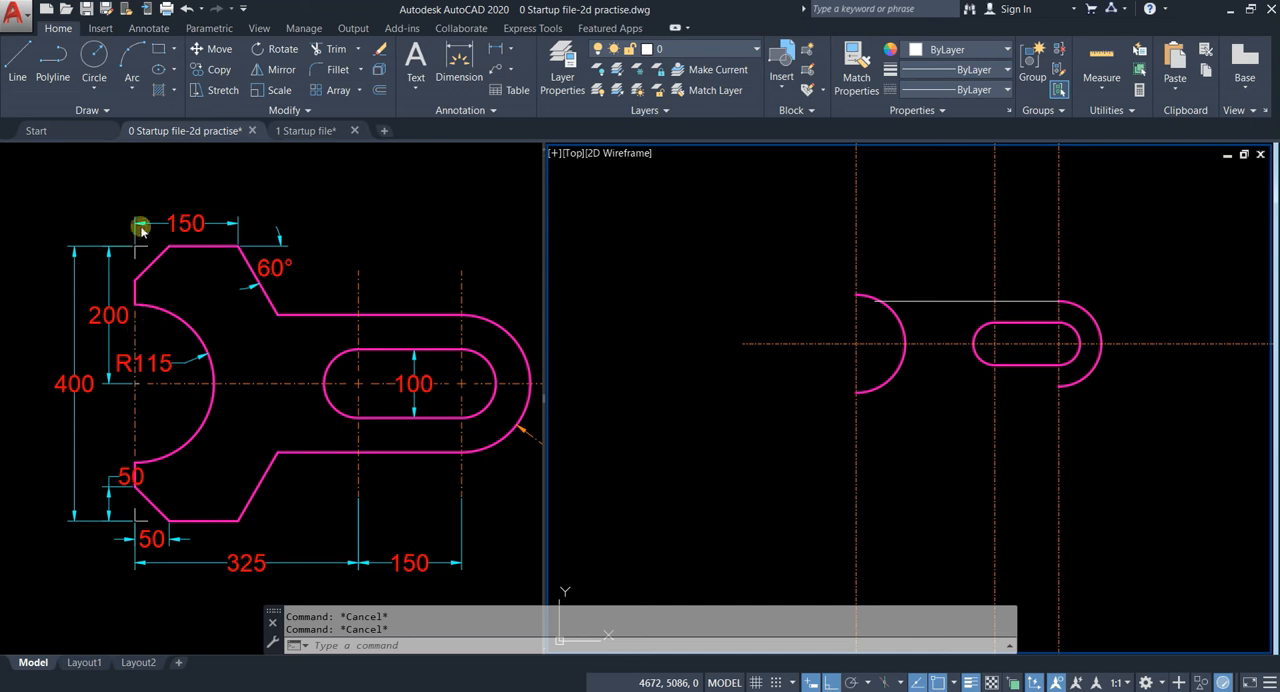
Step: Offset the vertical centre line through the R115 semicircle's centre 150 to the right
middle_click_drag(883, 229, 863, 278)
left_click(863, 278)
scroll(851, 321, "up", 4)
key("Escape")
left_click(857, 286)
left_click(754, 280)
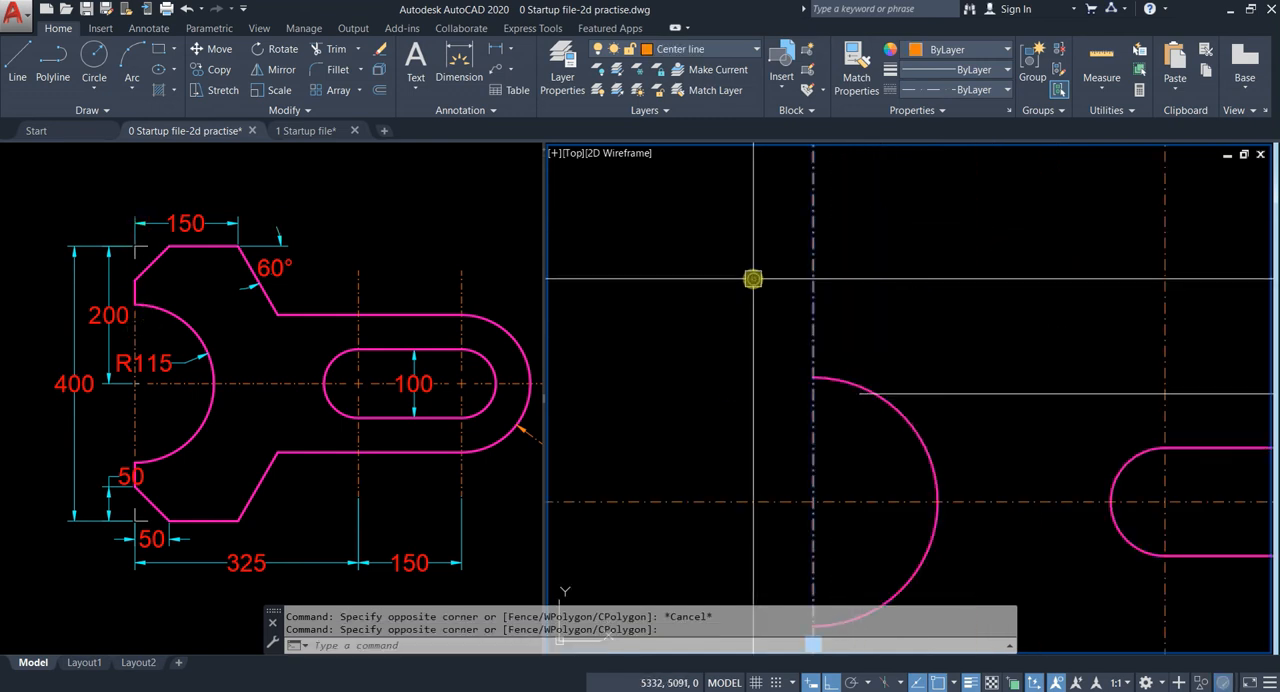
type("o")
key("Return")
key("Return")
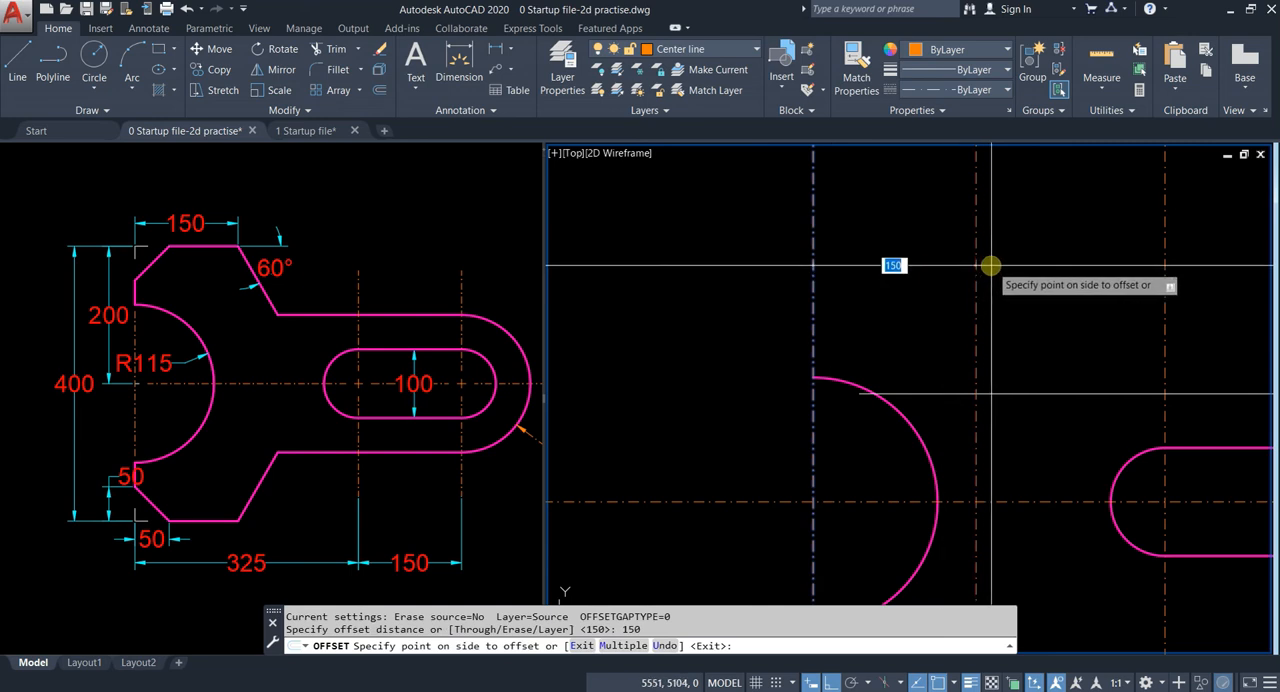
key("Escape")
middle_click_drag(997, 286, 726, 279)
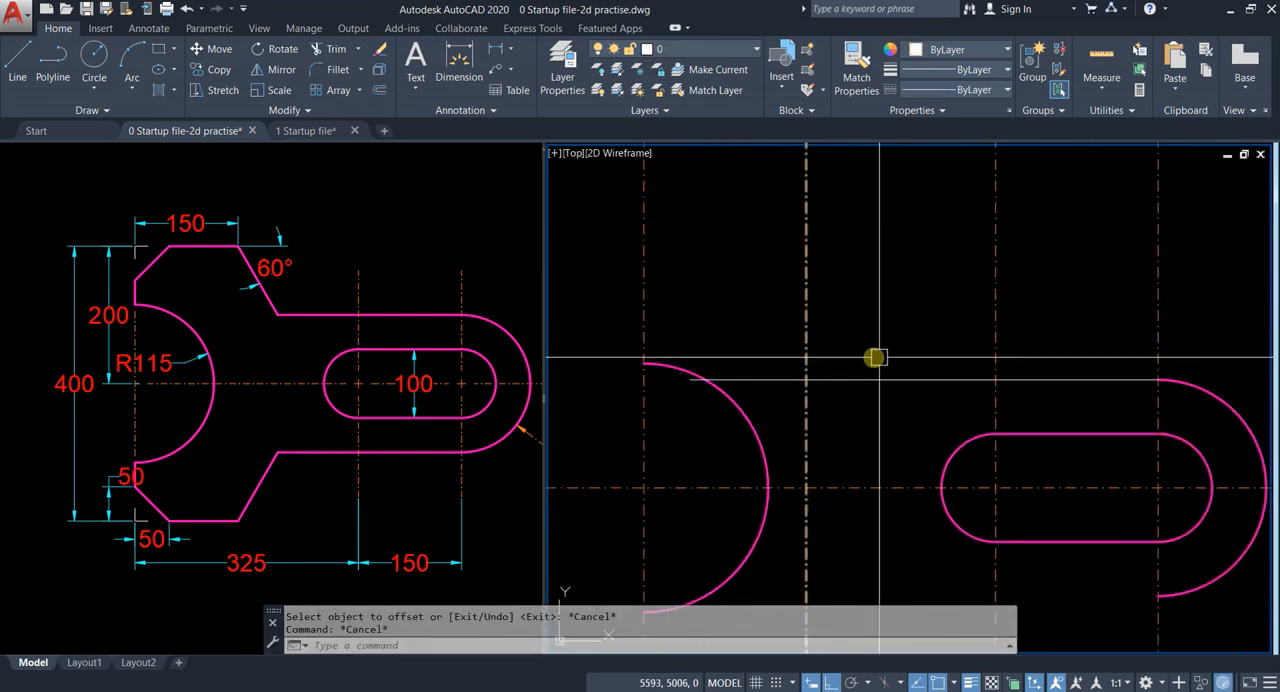
middle_click_drag(861, 351, 851, 349)
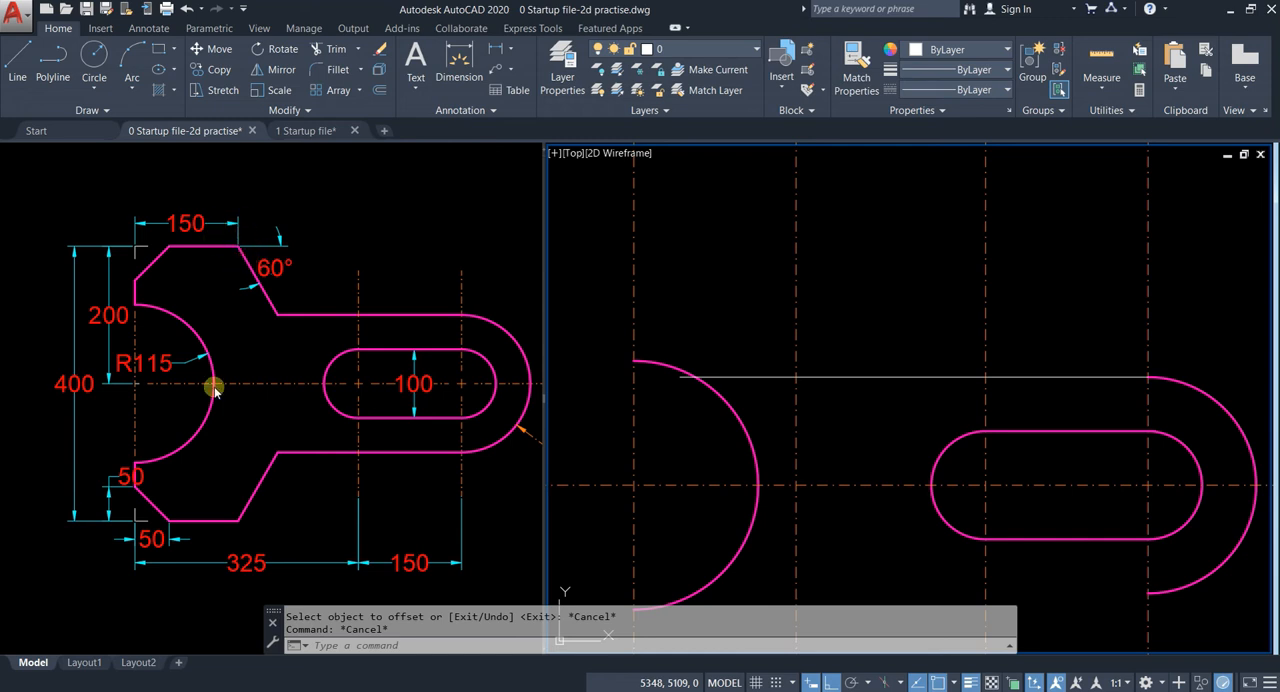
Step: Offset the horizontal centre line 200 upwards
left_click(901, 452)
left_click(854, 521)
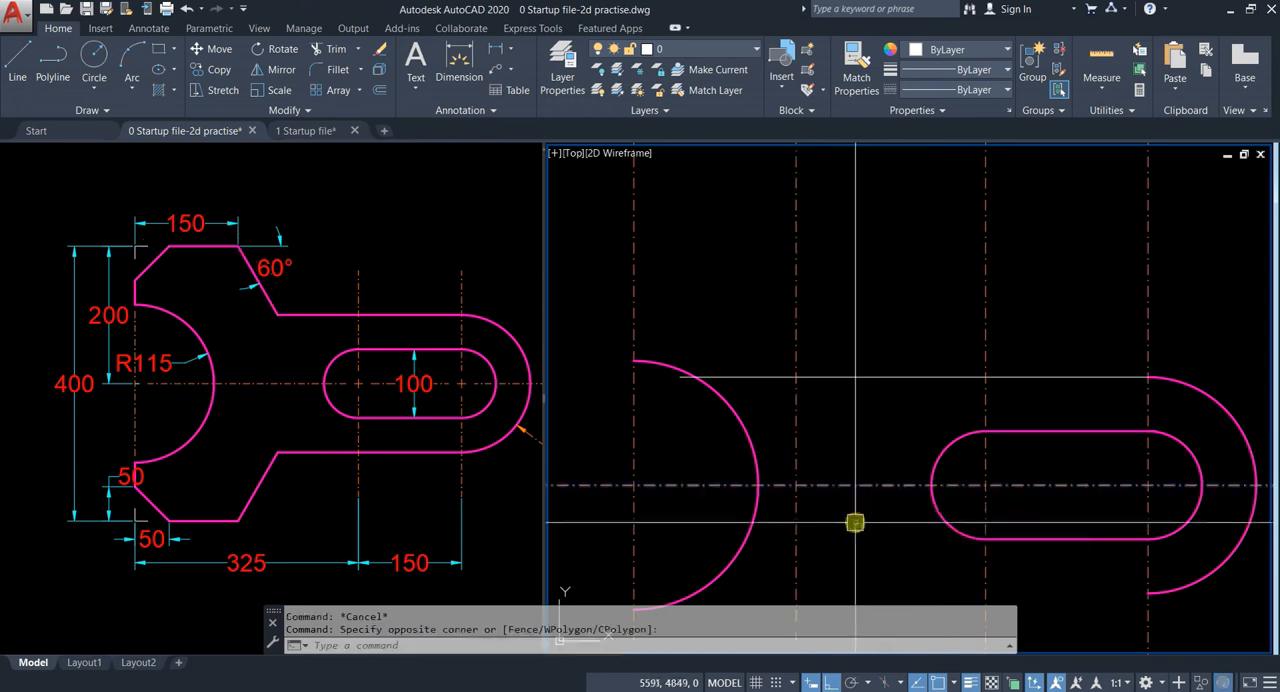
type("o")
key("Return")
type("2")
key("Return")
left_click(846, 251)
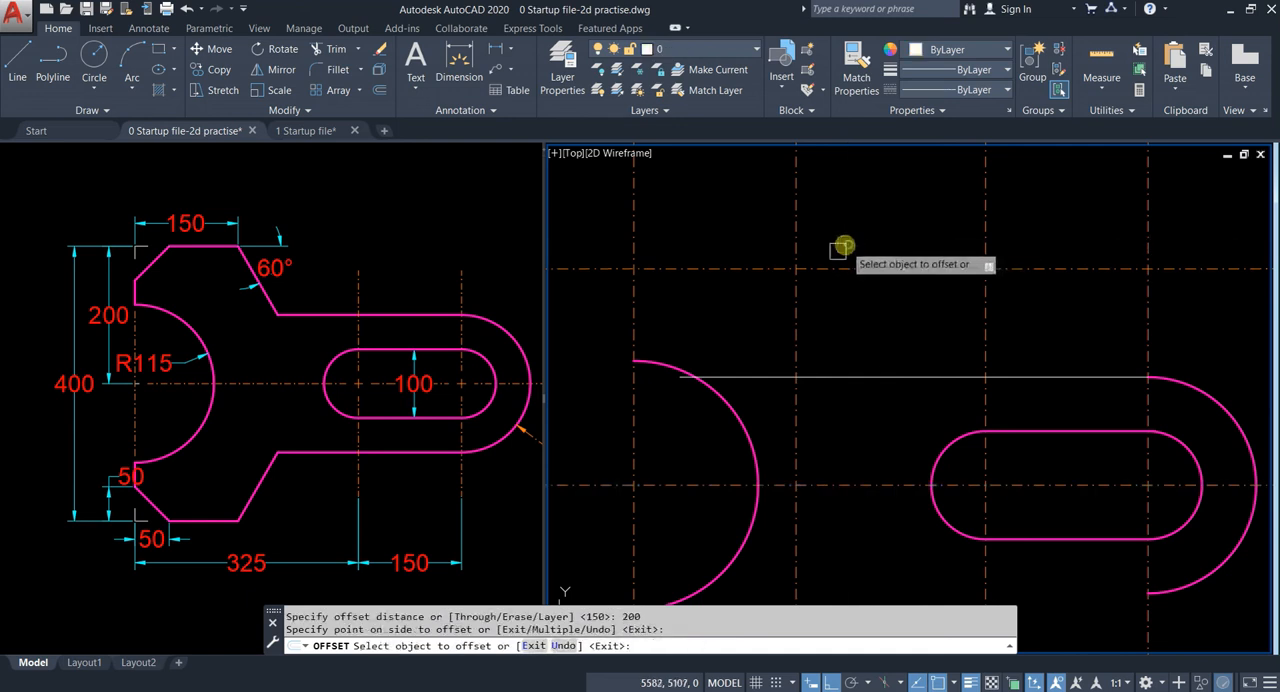
key("Escape")
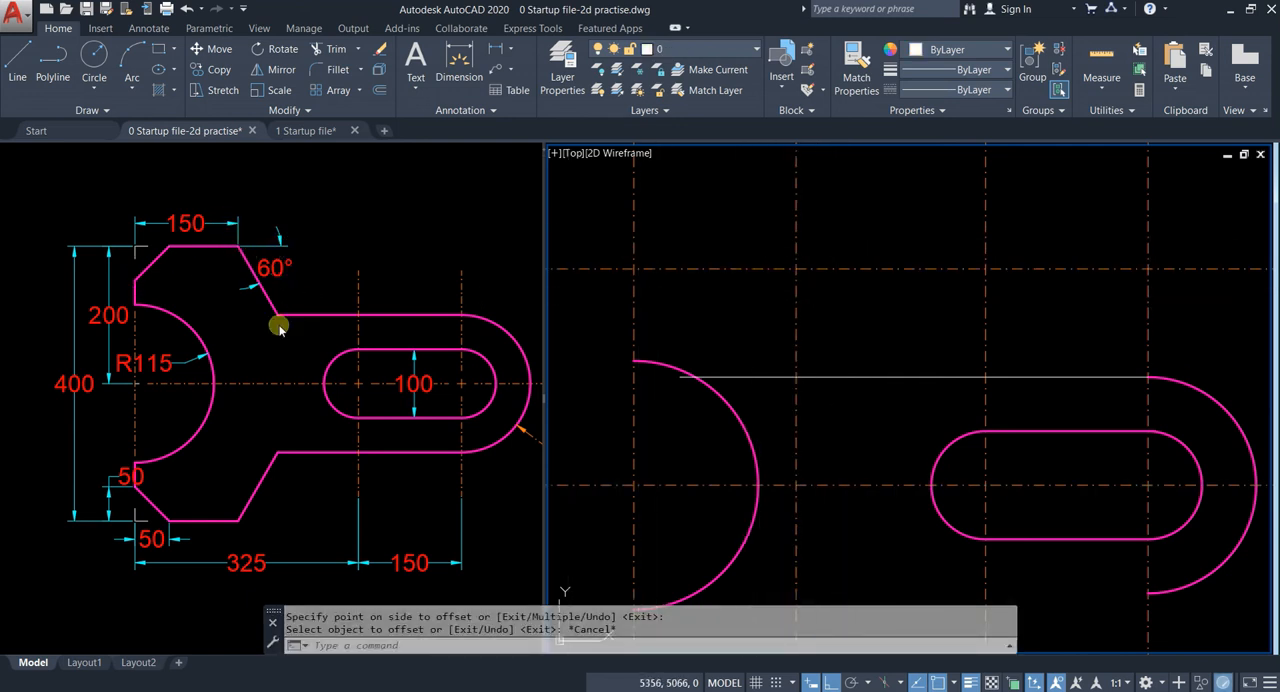
key("Escape")
Step: Match the upper offset line to the properties of the slot's upper edge
middle_click_drag(846, 331, 823, 297)
left_click(1032, 402)
type("m")
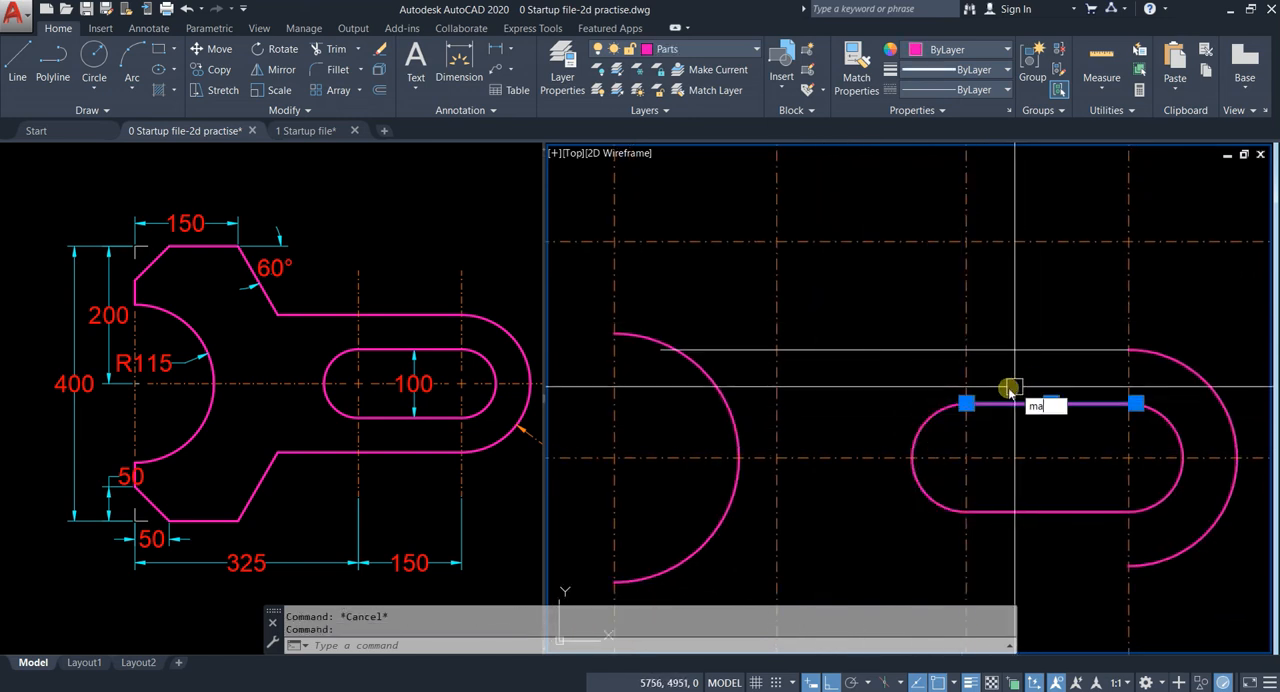
type("a")
key("Return")
left_click(712, 240)
key("Escape")
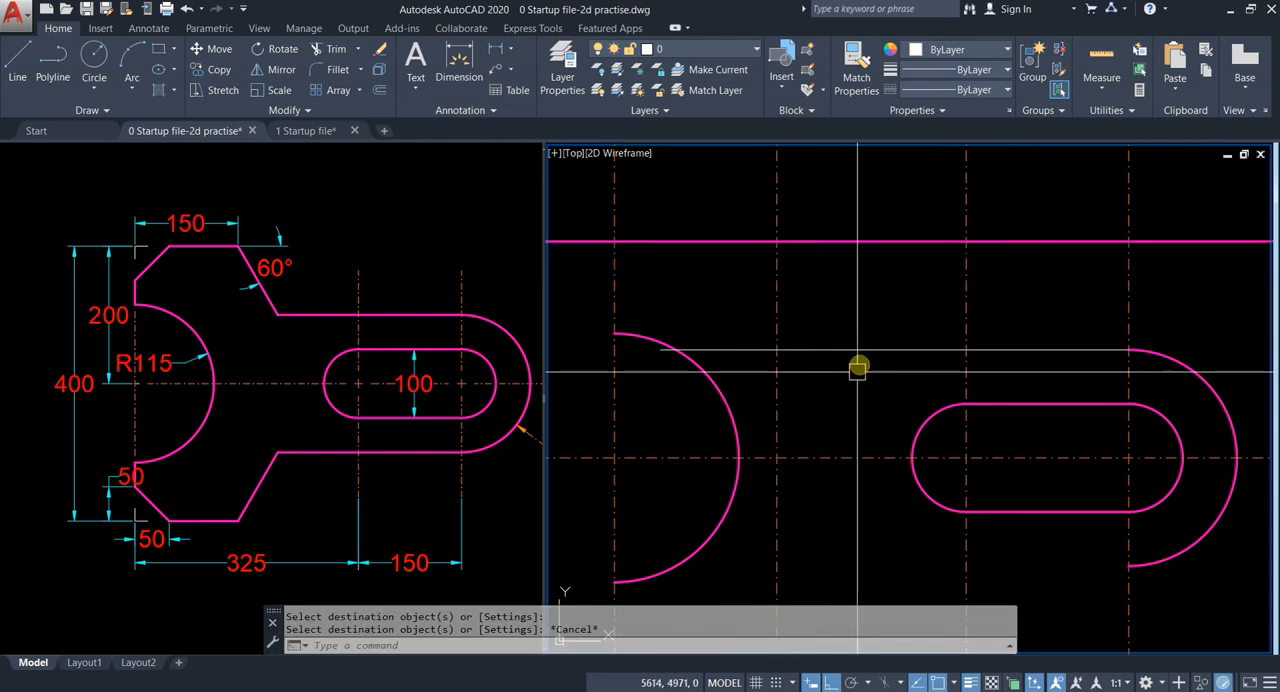
Step: With polar tracking on, draw a line about 171 long down to the right at 60° from the upper line's intersection with the second vertical centre line
left_click(852, 682)
left_click(872, 682)
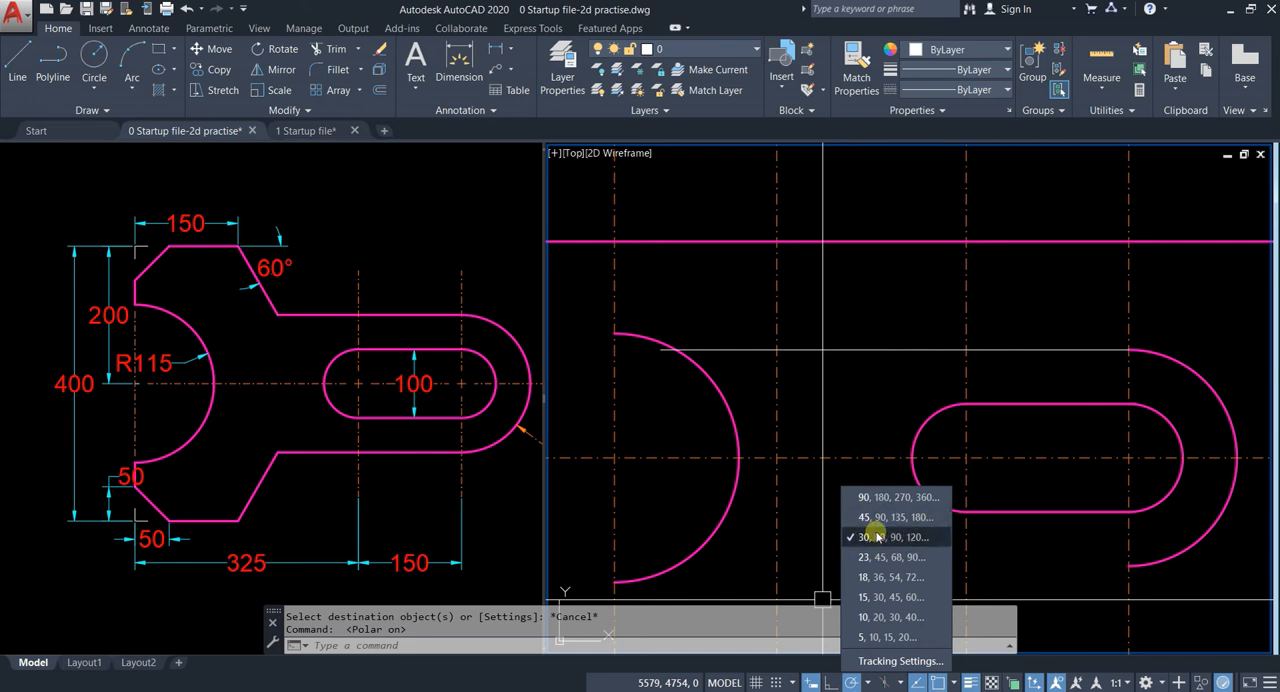
key("Escape")
key("Escape")
type("l")
key("Return")
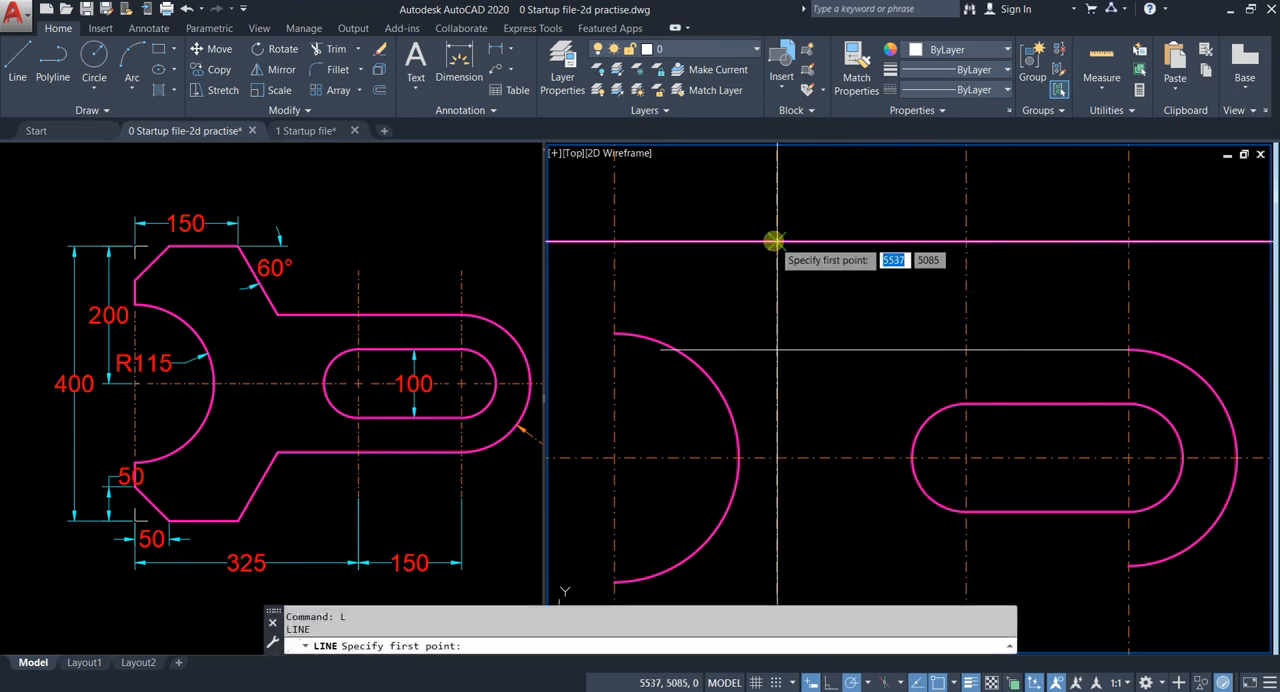
left_click(872, 400)
key("Escape")
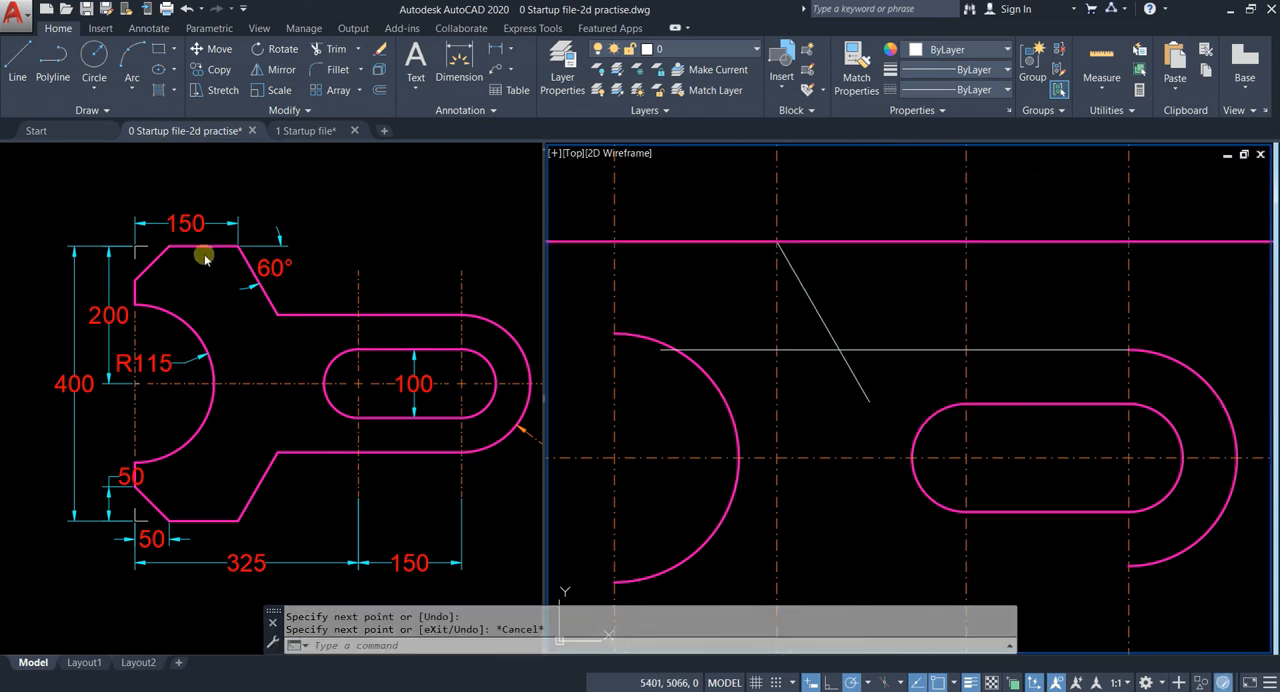
key("Escape")
Step: Fillet the sloped line and the handle's upper horizontal line into a sharp corner
type("f")
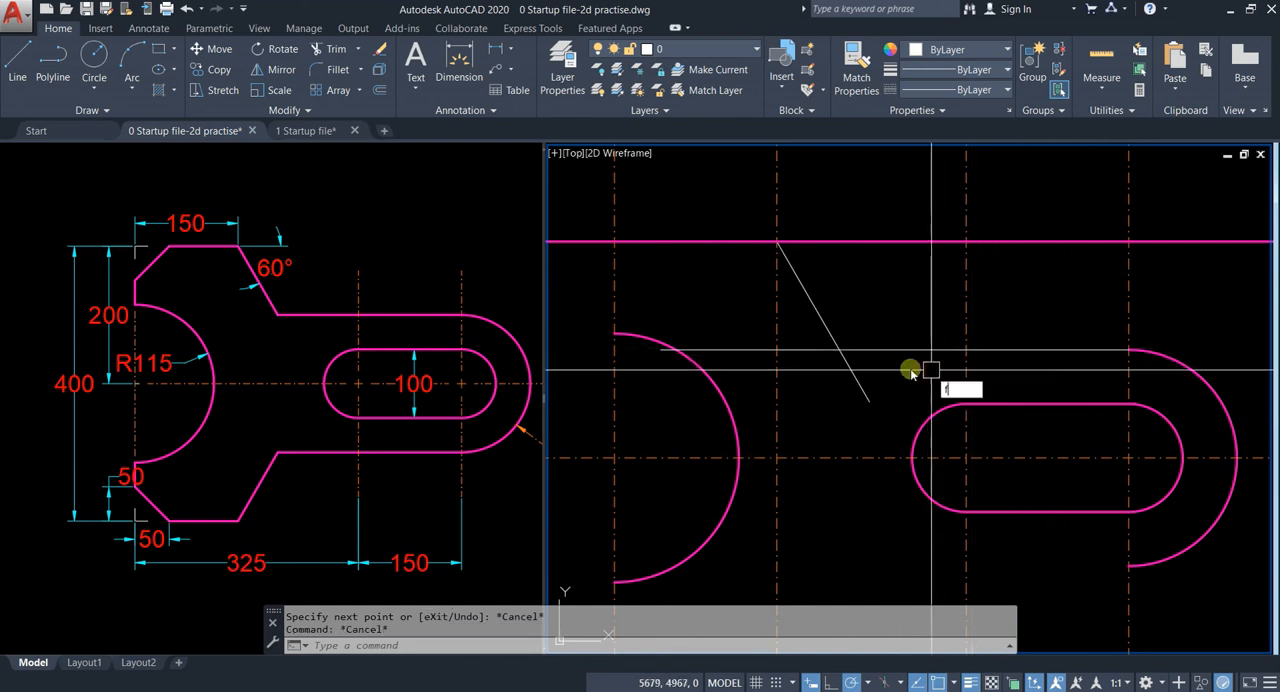
key("Return")
left_click(829, 339)
left_click(872, 351)
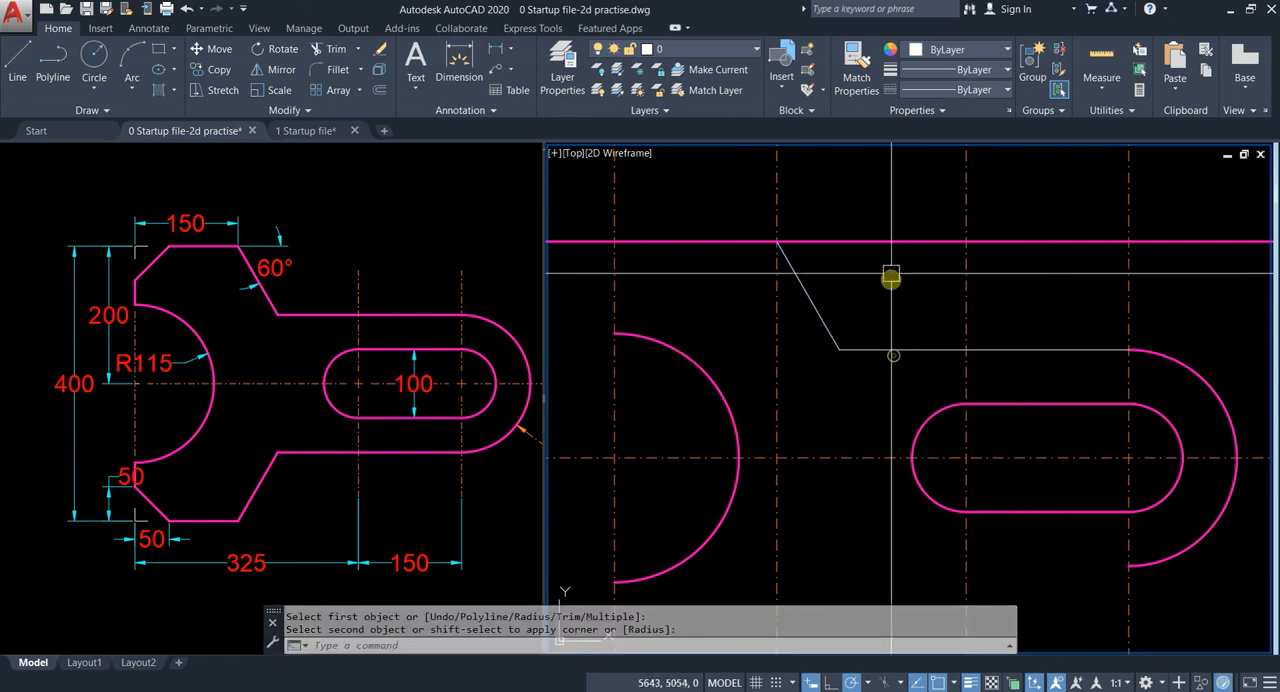
Step: Match the sloped line and the handle's upper edge to the properties of the uppermost horizontal line
left_click(886, 240)
type("ma")
key("Return")
left_click(883, 317)
left_click(823, 383)
key("Escape")
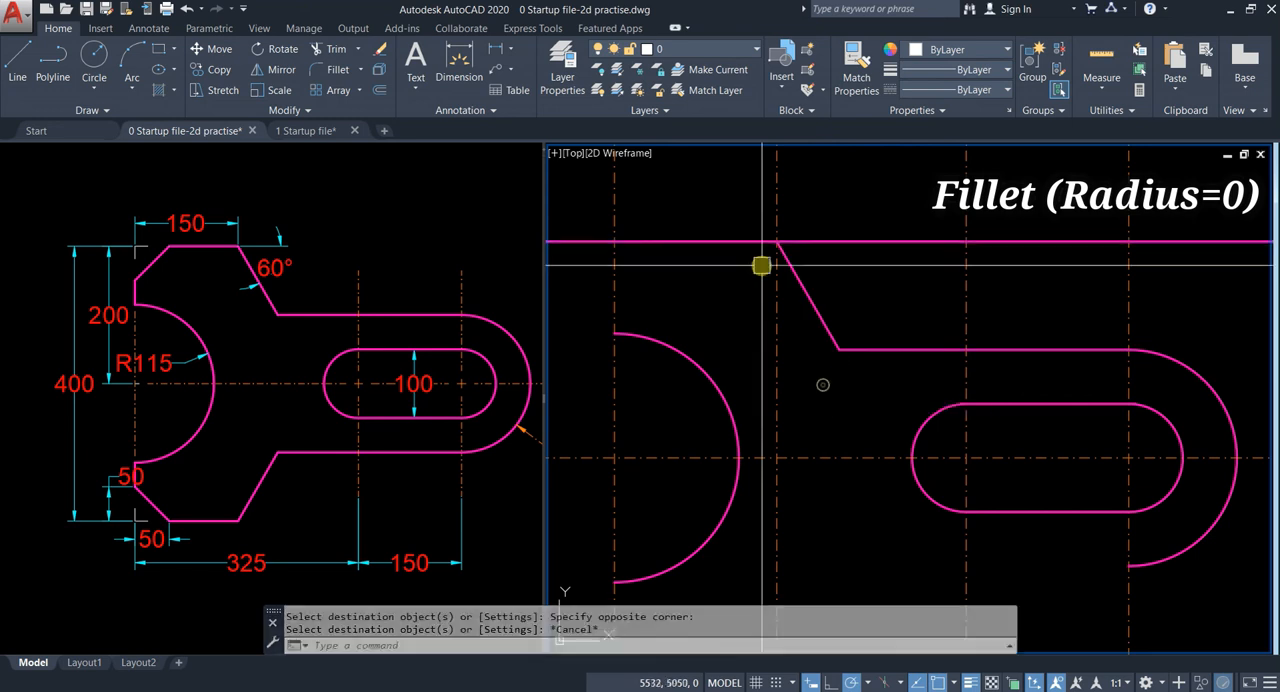
Step: Fillet the uppermost horizontal line and the sloped line into a sharp corner
scroll(736, 227, "up", 2)
type("f")
key("Return")
left_click(785, 258)
left_click(836, 290)
scroll(851, 331, "down", 3)
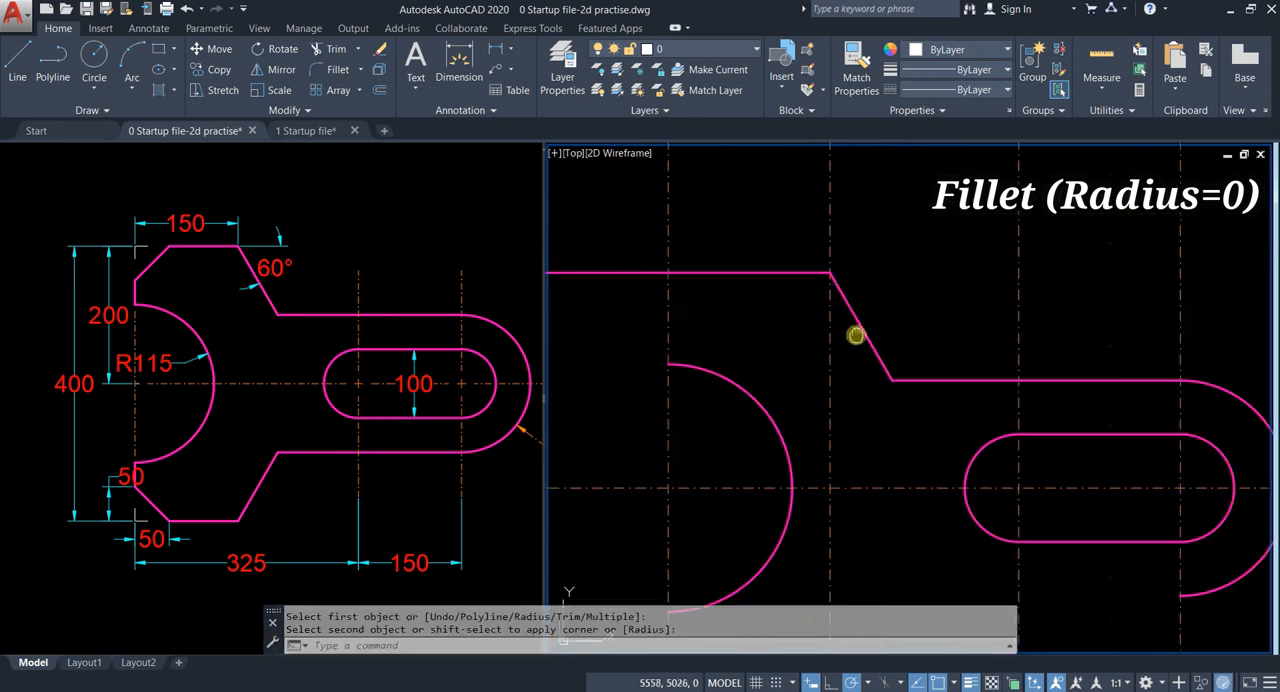
key("Escape")
Step: Trim the jaw's upper edge where it extends left of the leftmost vertical centre line
middle_click_drag(778, 329, 852, 369)
type("ts or")
key("Return")
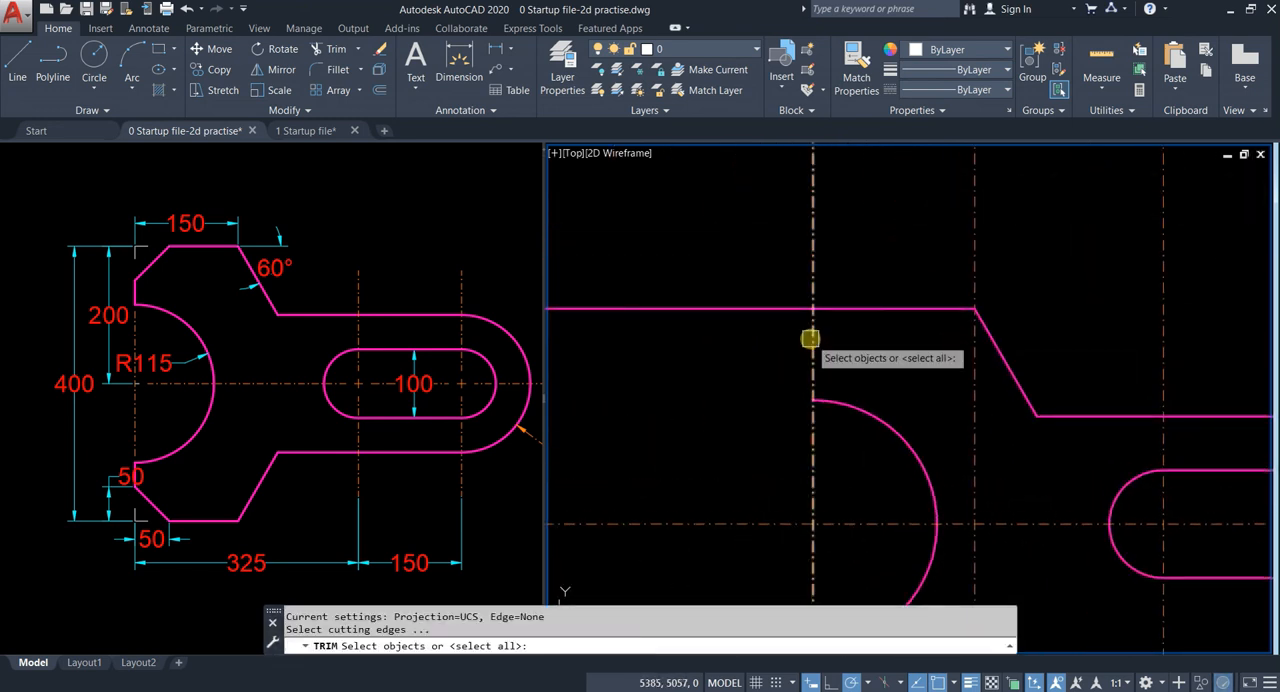
key("Return")
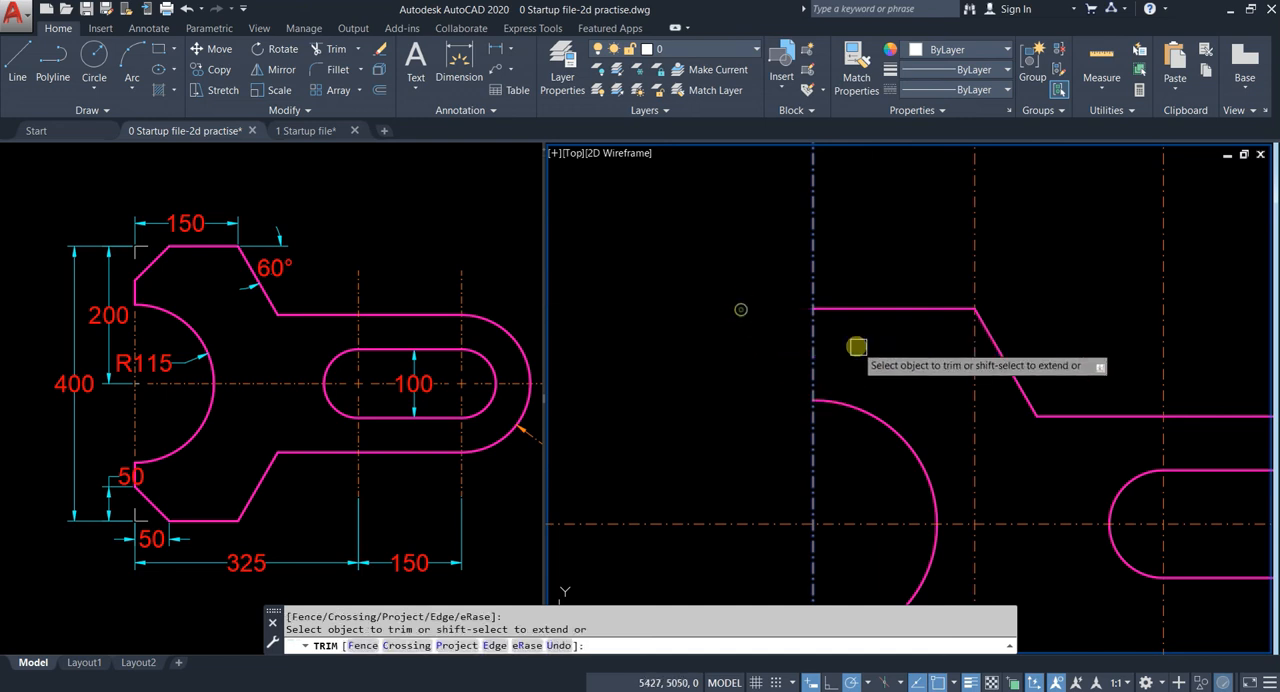
key("Escape")
Step: Draw a circle of radius 50 centred on the left end of the jaw's upper edge
scroll(845, 290, "up", 3)
scroll(825, 266, "up", 2)
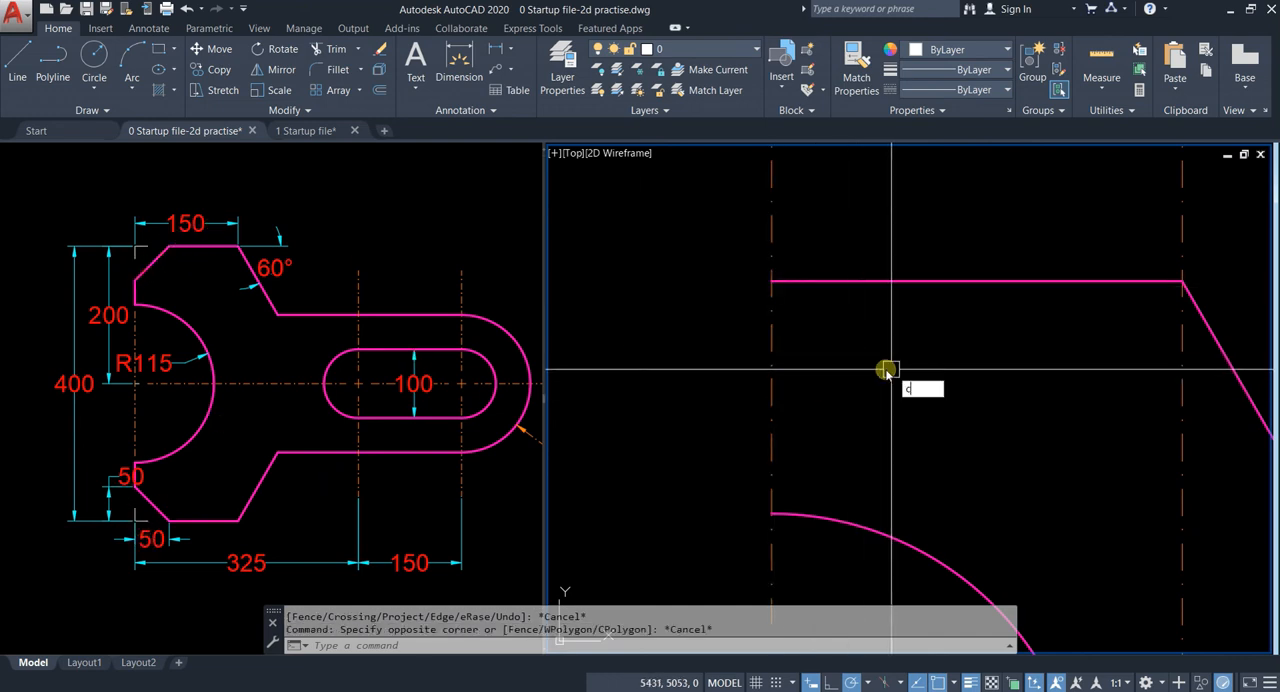
key("Return")
left_click(772, 282)
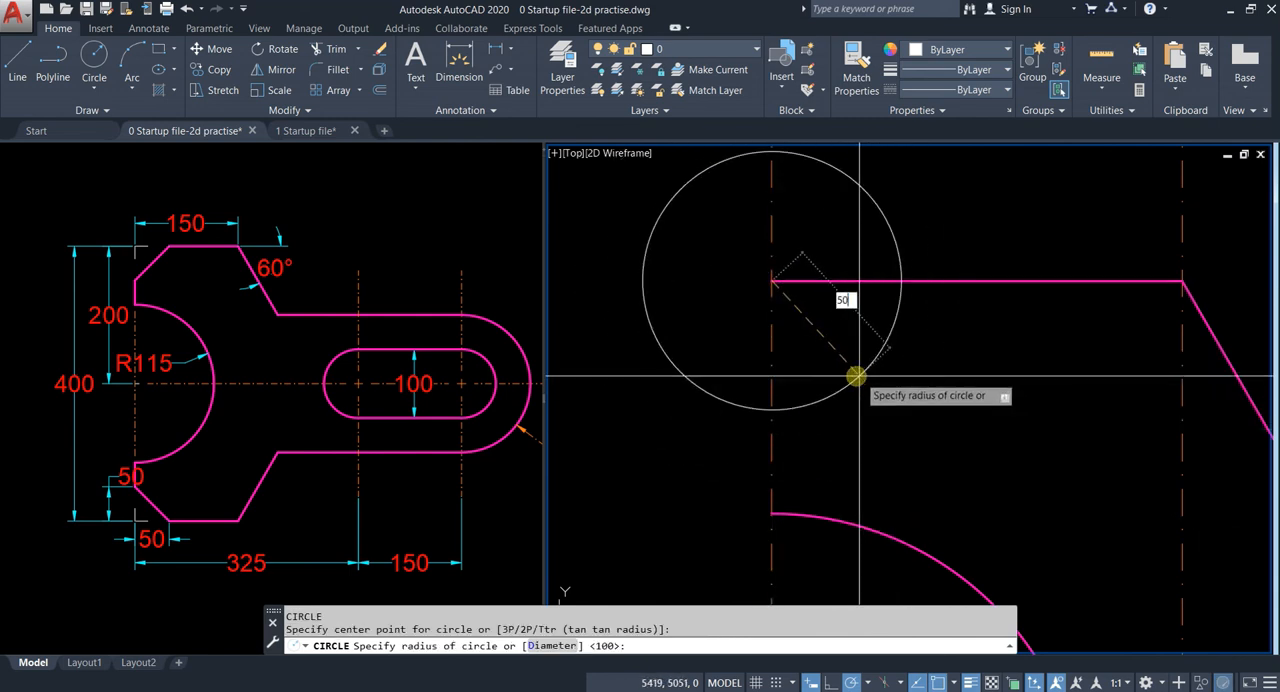
key("Return")
Step: Draw a line from the circle's intersection with the upper edge to its lowest point, continuing vertically down to the R115 arc's upper end
middle_click_drag(843, 337, 754, 314)
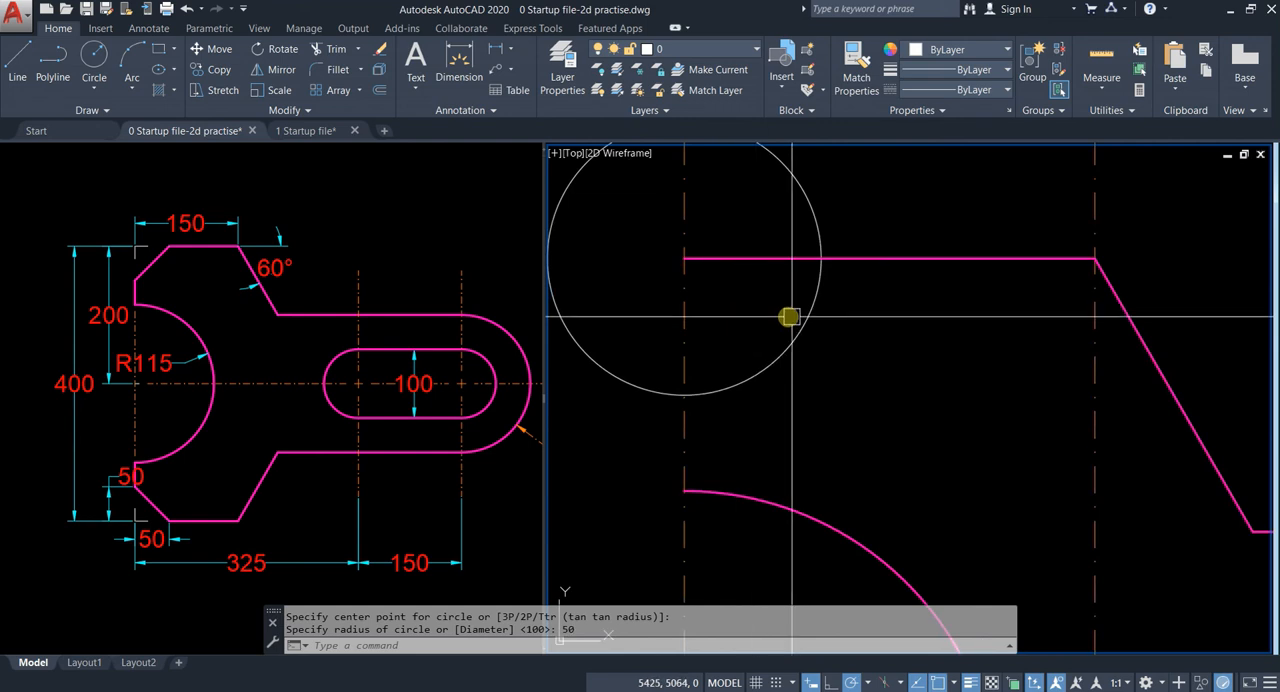
type("l")
key("Return")
left_click(820, 258)
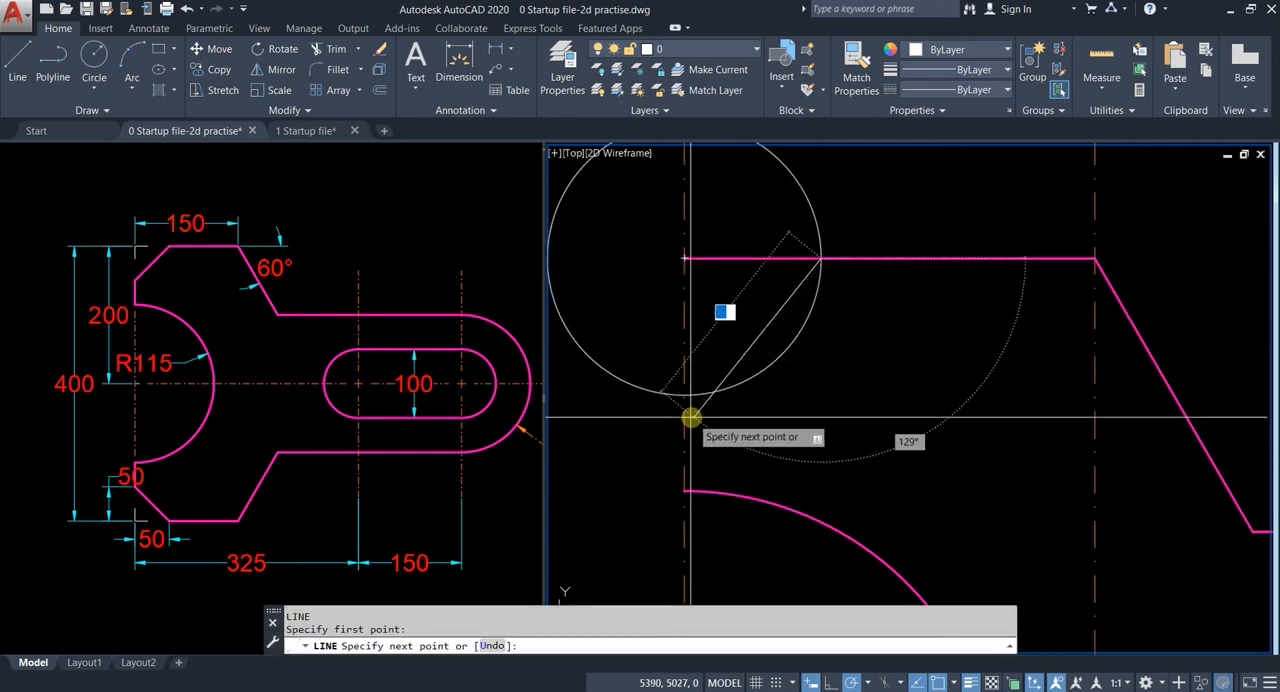
left_click(684, 395)
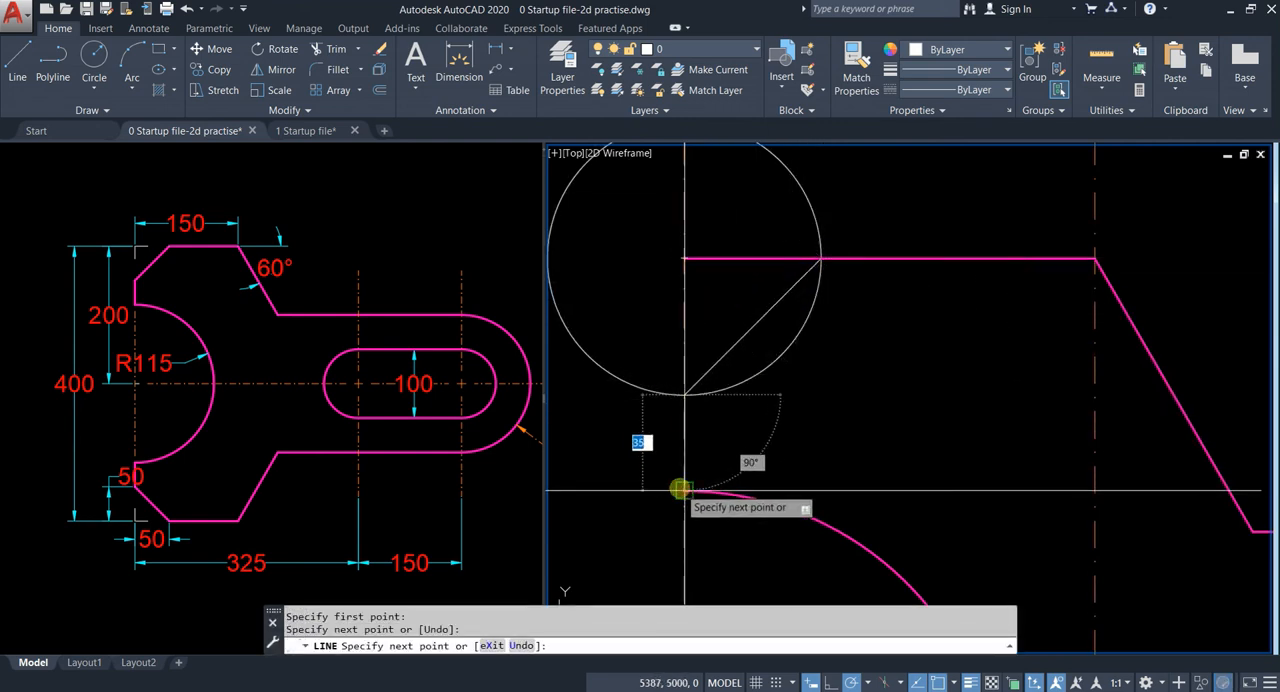
left_click(680, 490)
key("Escape")
left_click(687, 443)
key("Escape")
middle_click_drag(822, 469, 834, 421)
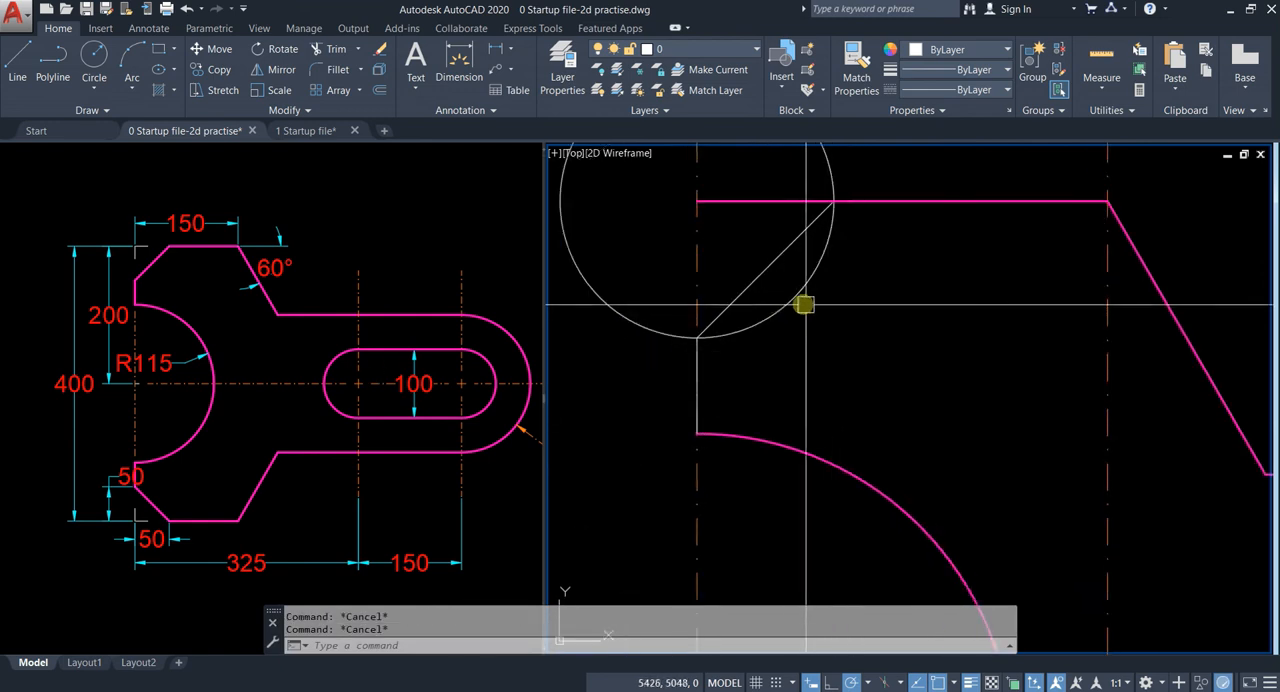
key("Escape")
Step: Delete the construction circle and fillet the diagonal line with the jaw's upper edge into a sharp corner
scroll(797, 335, "down", 2)
left_click(797, 339)
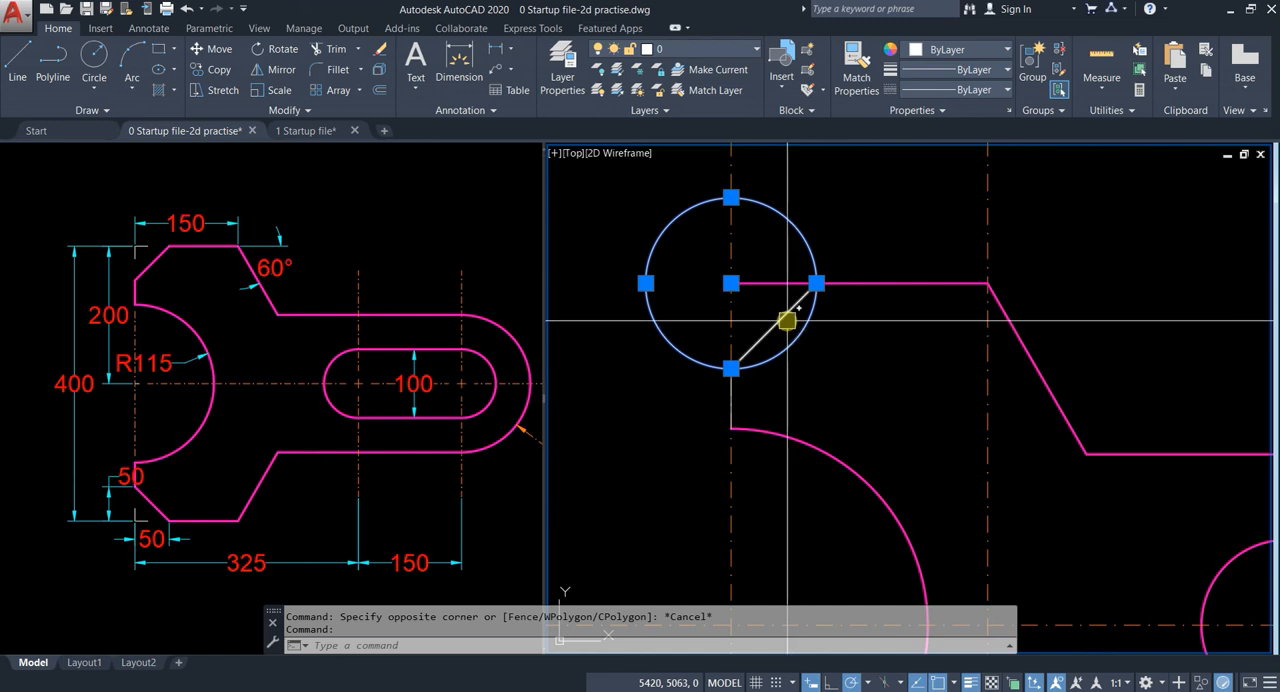
key("Delete")
key("Return")
left_click(794, 306)
left_click(843, 282)
Step: Match the diagonal line and the short vertical line to the properties of the jaw's upper edge
middle_click_drag(831, 331, 835, 309)
left_click(862, 255)
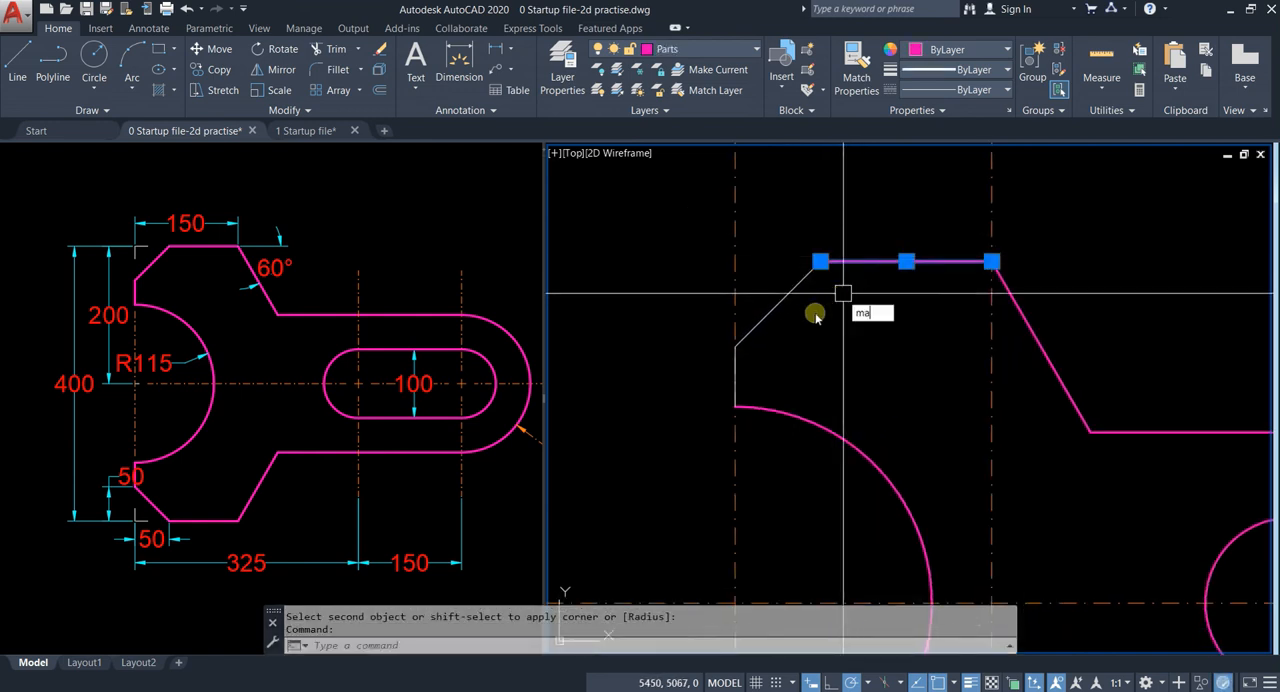
key("Return")
scroll(738, 370, "down", 4)
key("Escape")
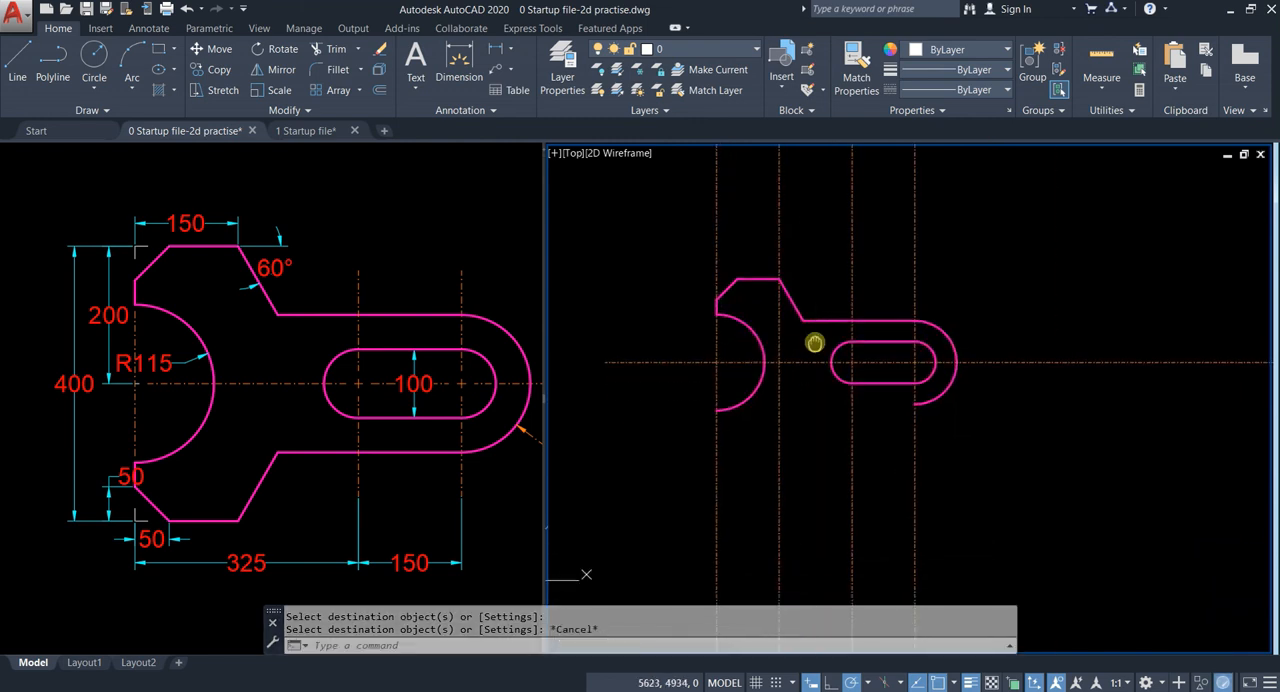
Step: Mirror the five upper outline segments about the horizontal centre line, keeping the source objects
scroll(845, 326, "up", 4)
left_click(794, 302)
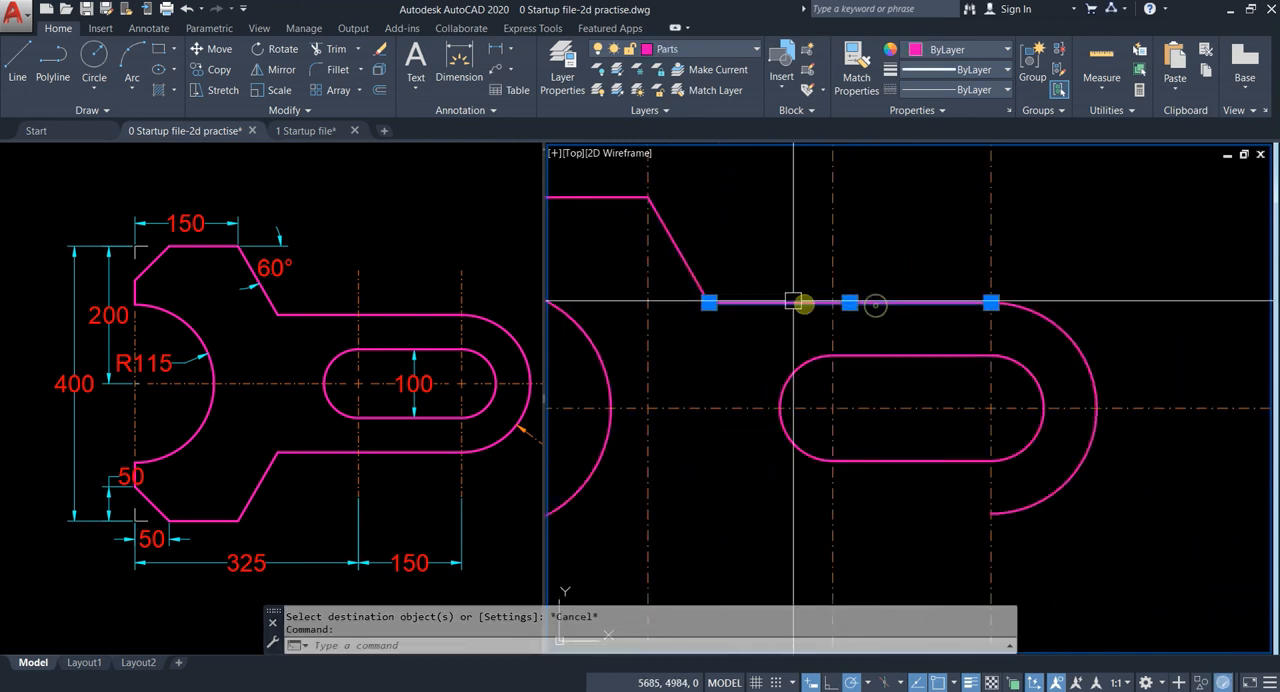
left_click(694, 266)
middle_click_drag(726, 276, 921, 361)
left_click(772, 282)
left_click(718, 305)
scroll(705, 345, "up", 3)
scroll(834, 400, "down", 5)
middle_click_drag(834, 400, 826, 424)
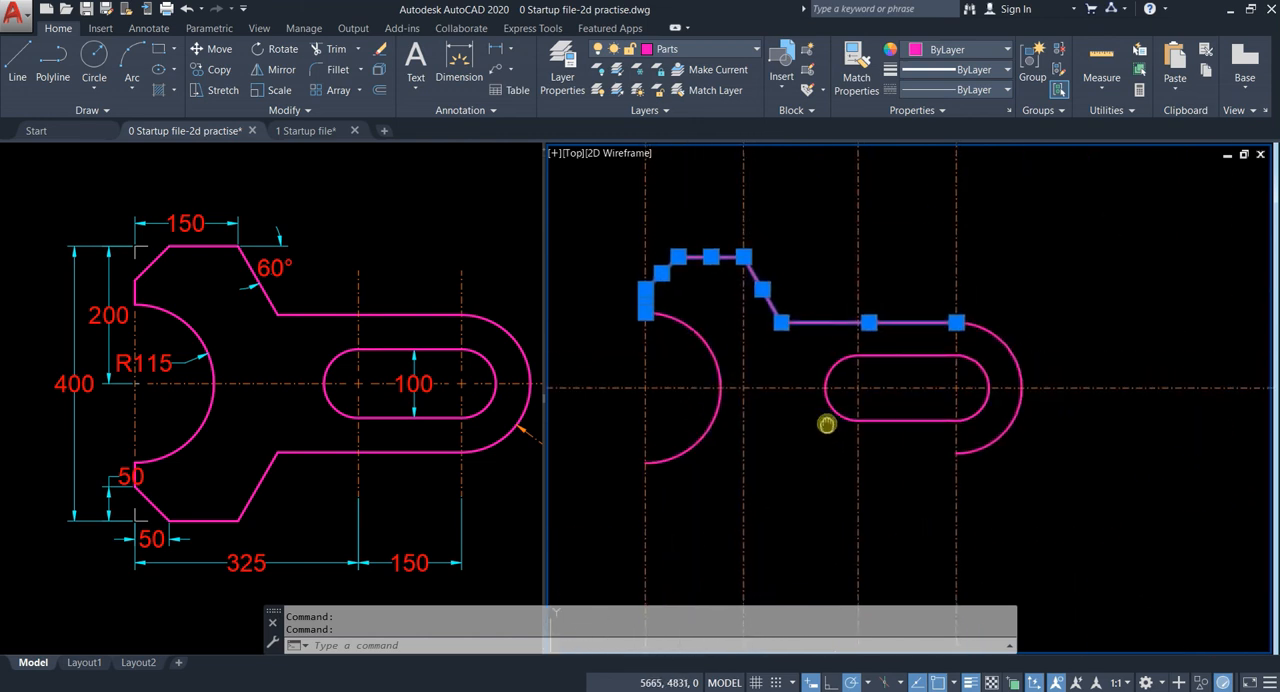
key("Return")
left_click(645, 386)
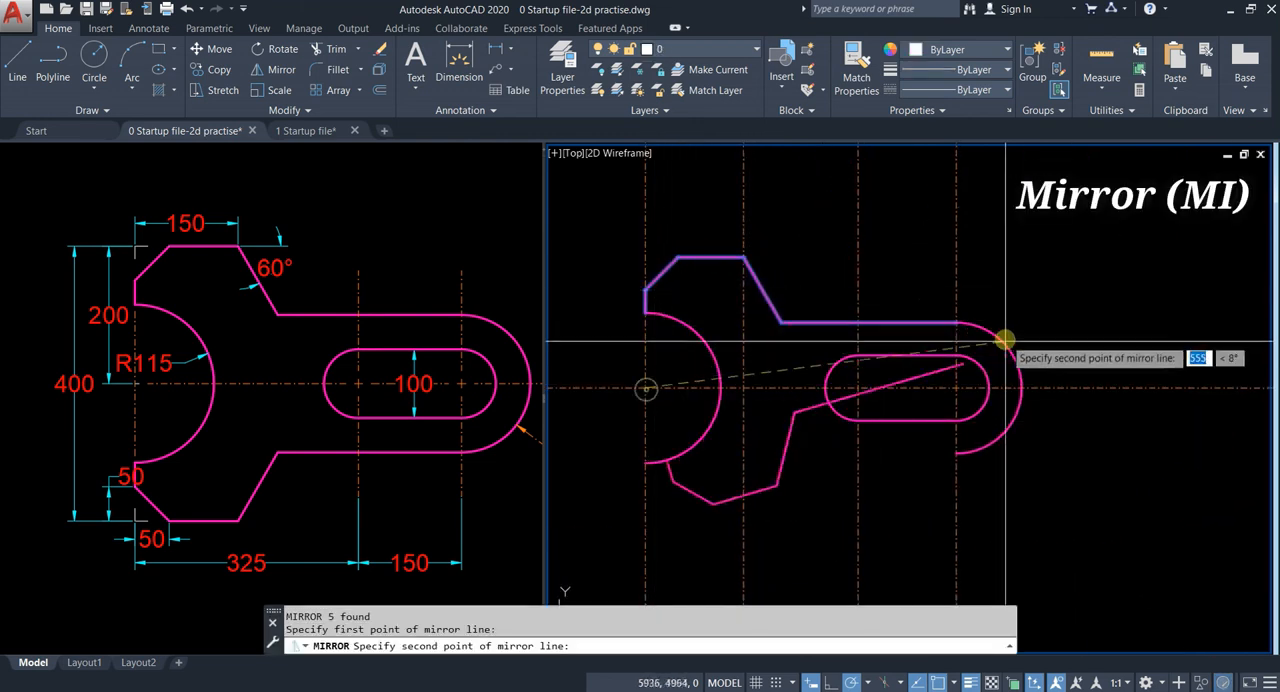
left_click(957, 386)
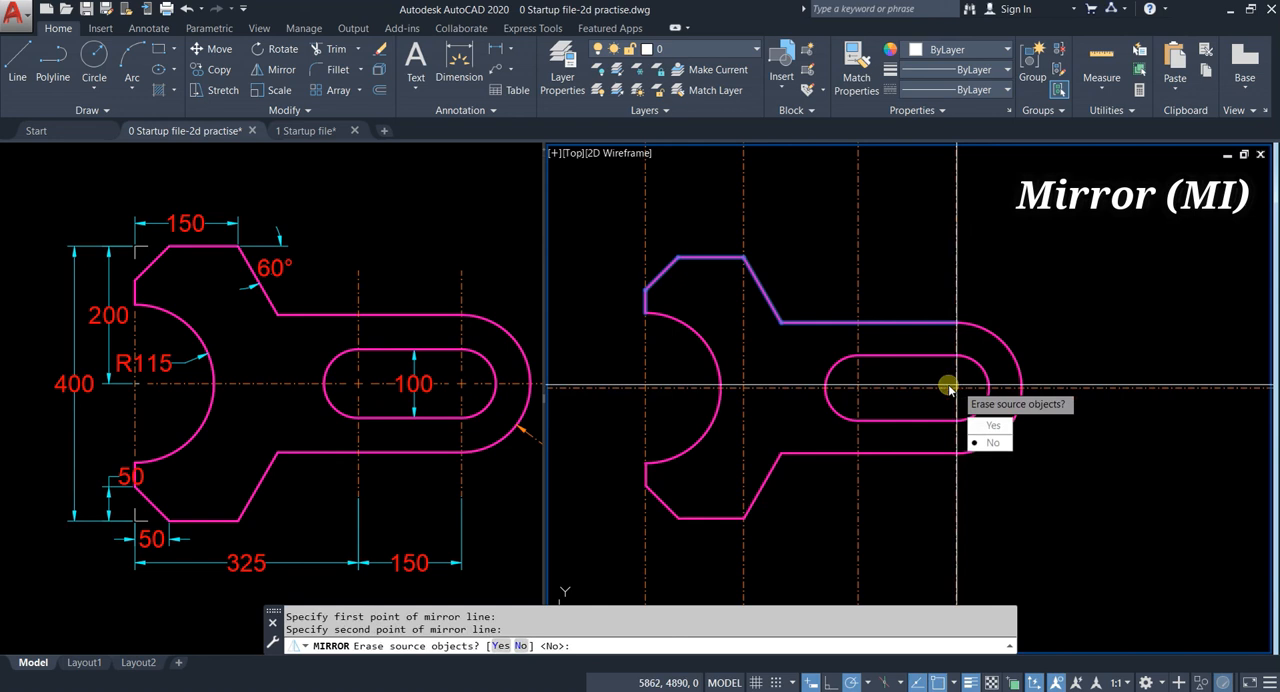
type("n")
key("Return")
Step: Draw a rectangle around the whole wrench with a margin on all sides as a trimming boundary
mouse_move(854, 379)
middle_mouse_down()
mouse_move(948, 368)
mouse_move(1004, 383)
middle_mouse_up()
key("Escape")
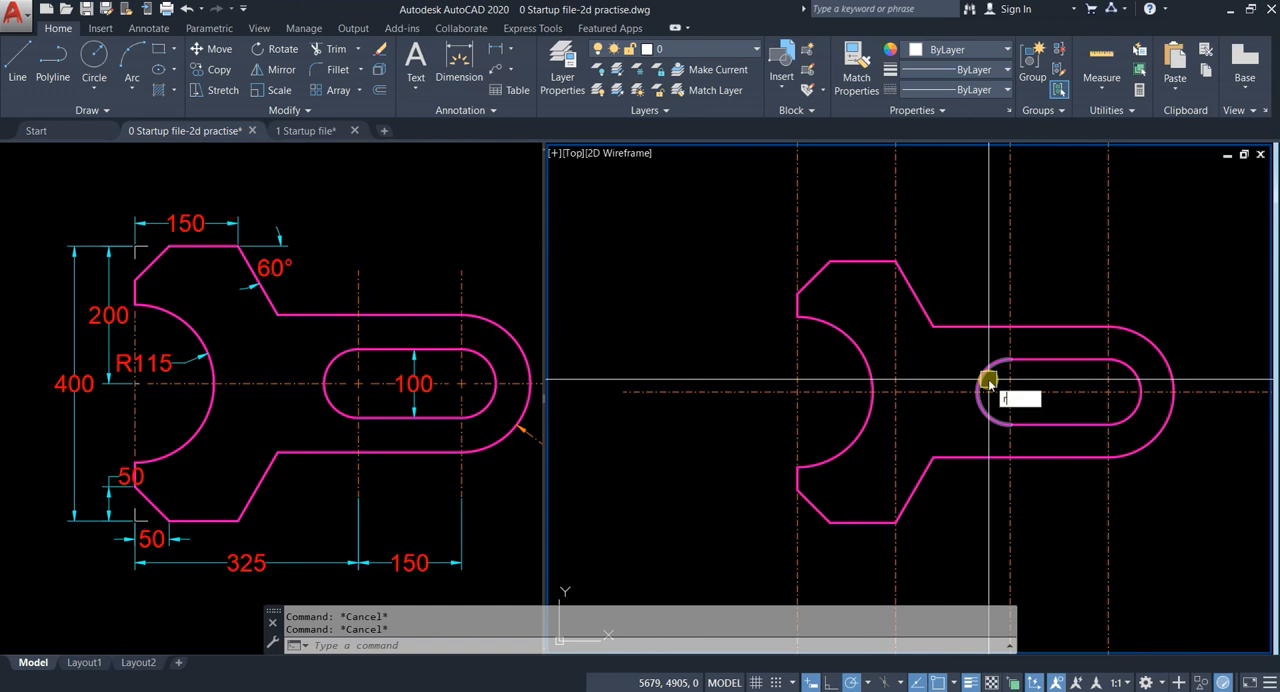
key("Return")
left_click(734, 206)
scroll(906, 372, "down", 3)
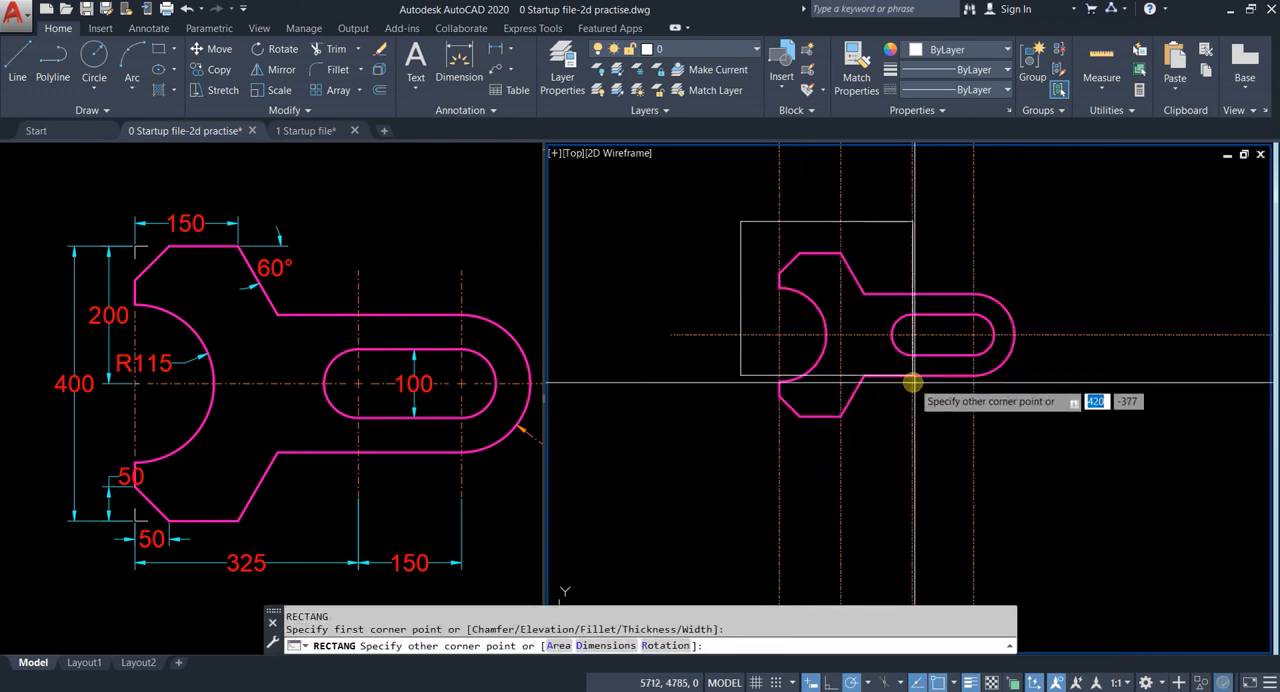
left_click(1036, 445)
key("Escape")
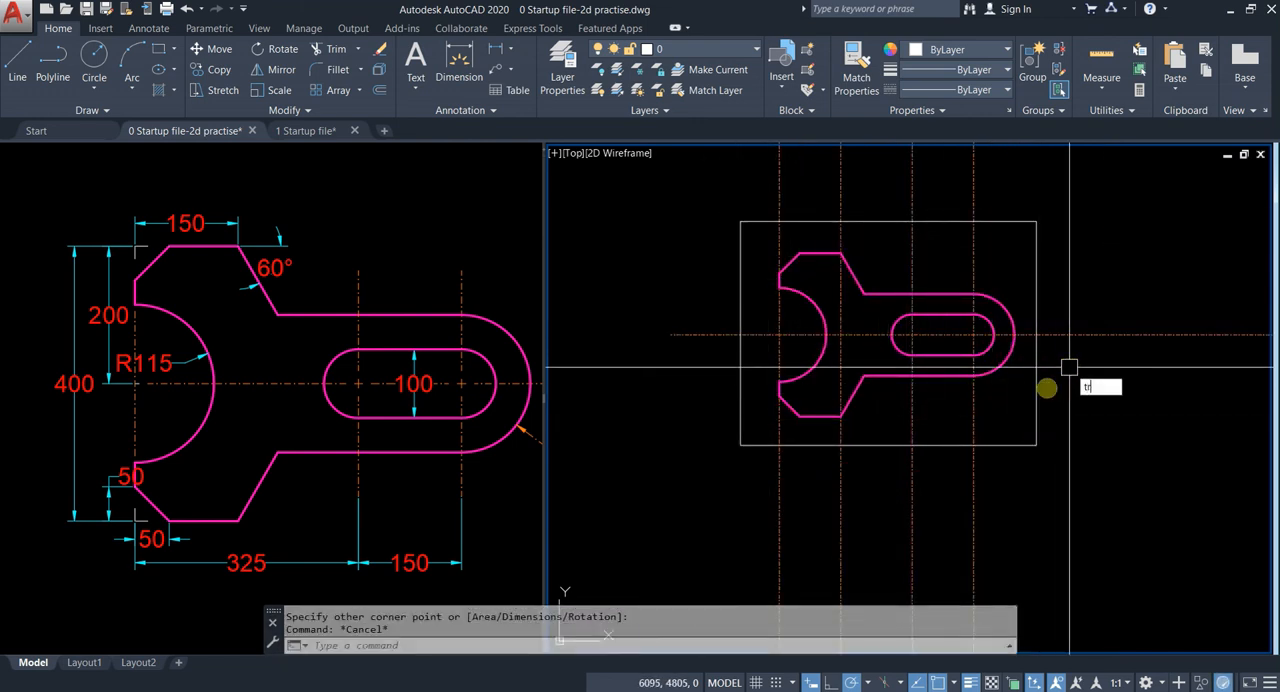
Step: Trim all centre lines outside the rectangle and erase the rectangle
key("Return")
left_click(1036, 381)
key("Return")
left_click(1135, 388)
left_click(1106, 305)
left_click(1086, 157)
left_click(731, 188)
left_click(709, 241)
left_click(706, 430)
left_click(1123, 523)
left_click(696, 537)
key("Escape")
left_click(880, 445)
key("Delete")
Step: Add a horizontal linear dimension above the jaw from its left edge to the upper edge's right end
mouse_move(855, 301)
middle_mouse_down()
mouse_move(837, 341)
mouse_move(786, 378)
mouse_move(884, 412)
middle_mouse_up()
scroll(909, 369, "up", 4)
scroll(735, 362, "down", 4)
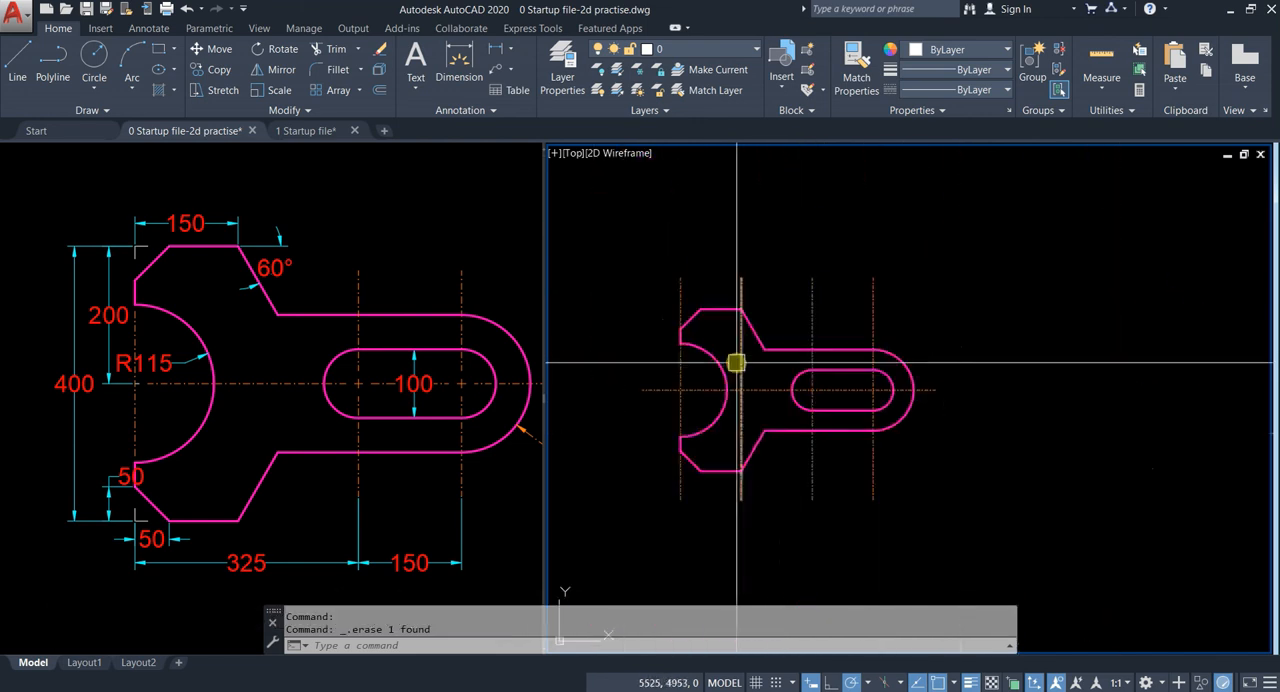
scroll(774, 366, "up", 4)
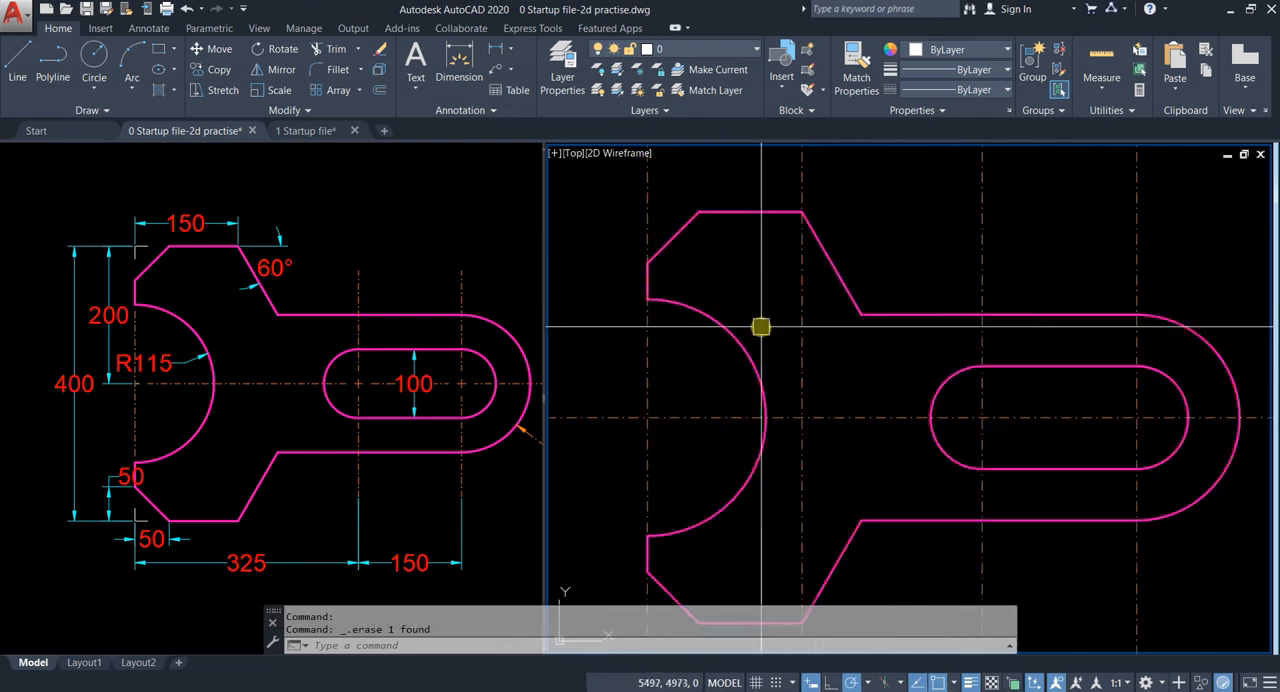
mouse_move(823, 477)
middle_mouse_down()
mouse_move(813, 361)
mouse_move(826, 409)
middle_mouse_up()
type("li")
key("Return")
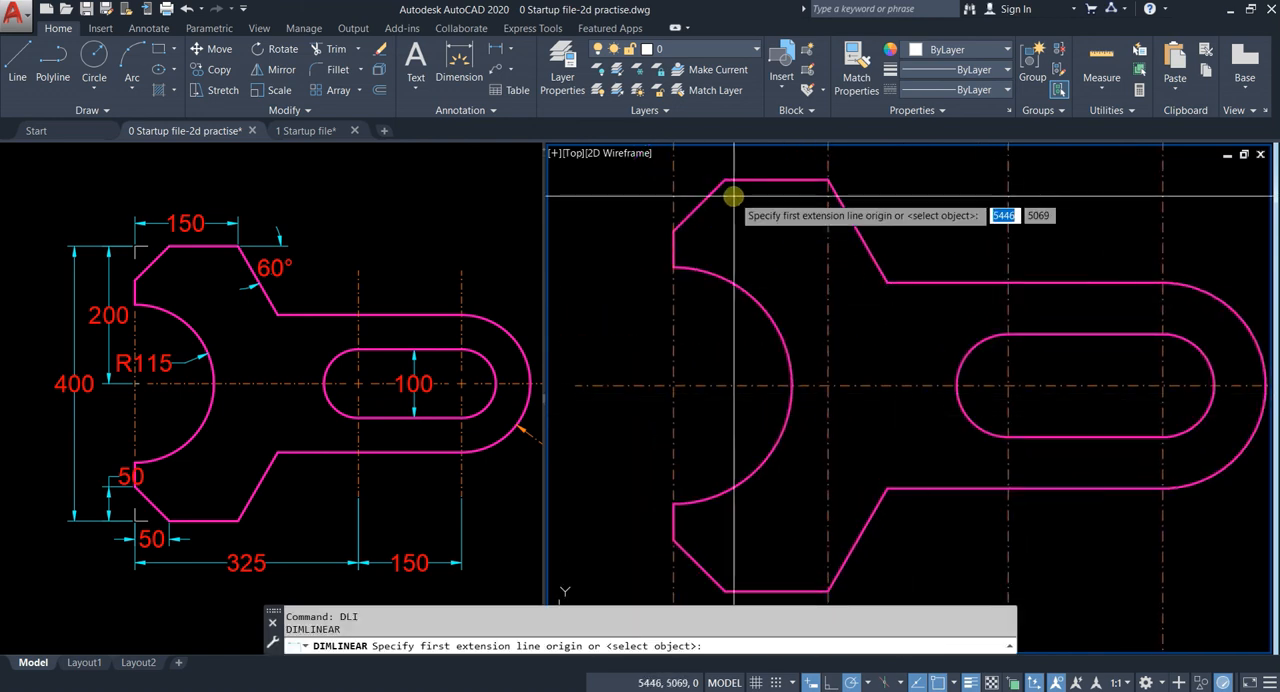
middle_click_drag(731, 200, 771, 320)
left_click(702, 345)
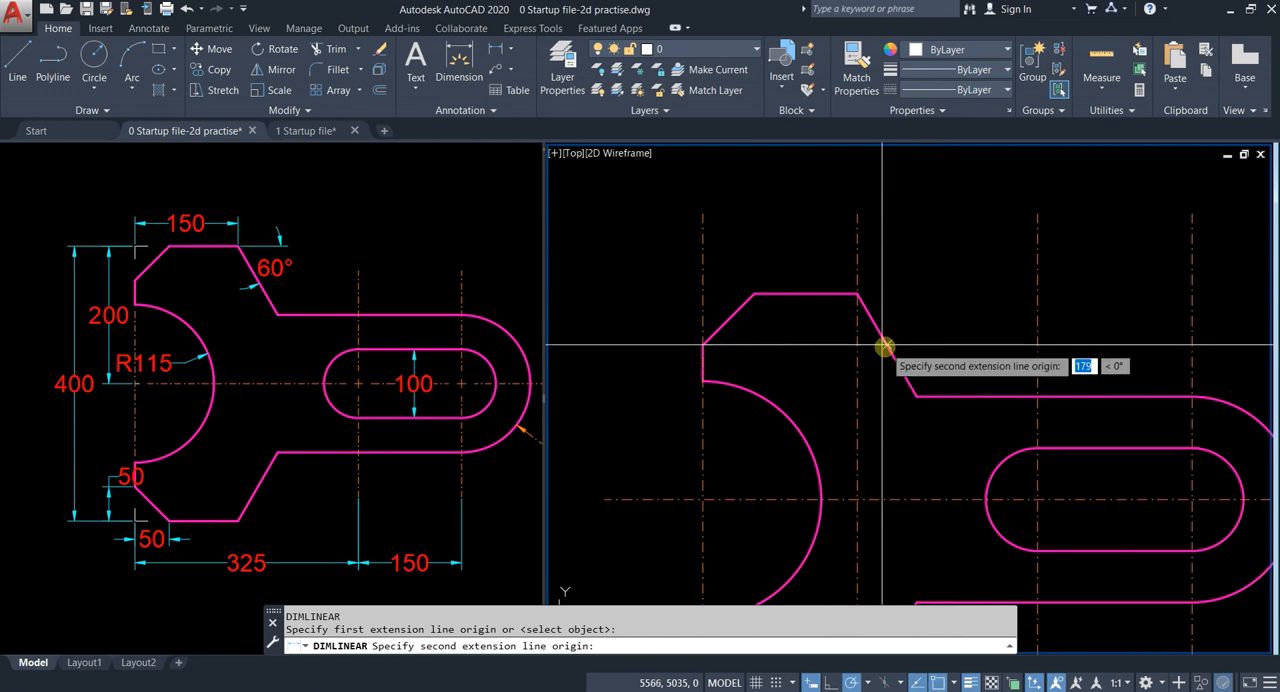
left_click(856, 294)
left_click(771, 244)
key("Escape")
Step: Add a vertical linear dimension for the wrench's overall height, placed left of the jaw
middle_click_drag(768, 380, 844, 285)
key("Return")
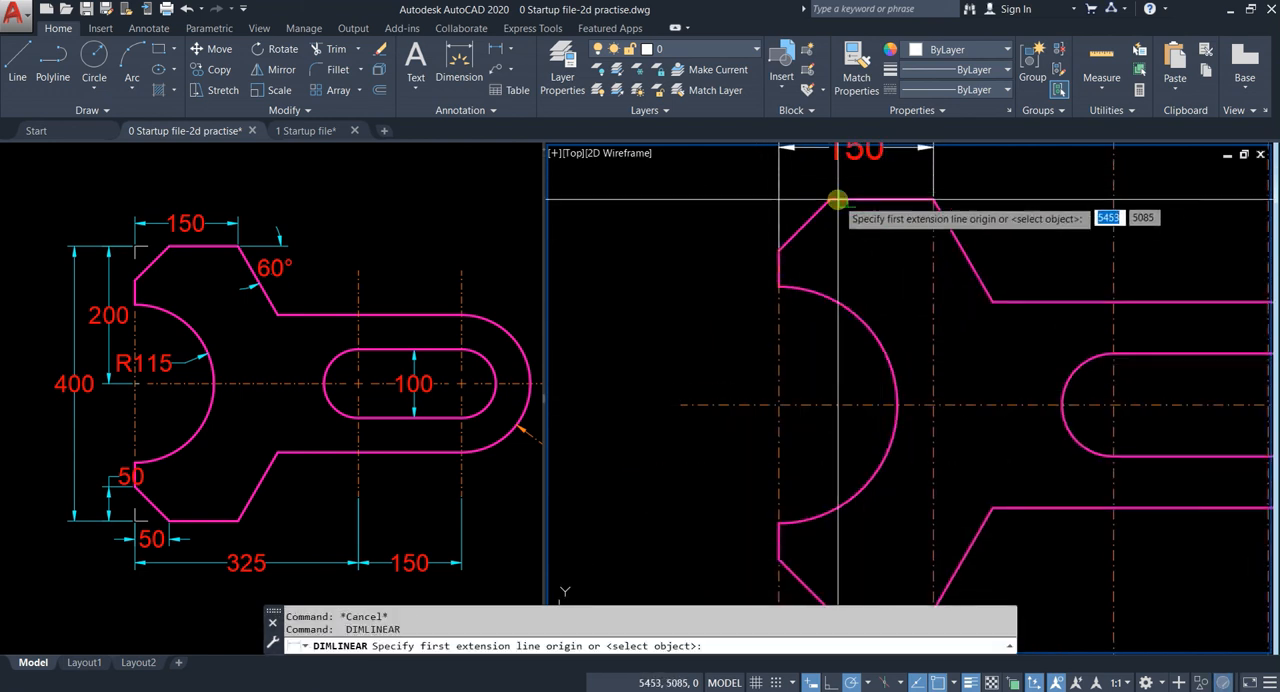
left_click(834, 200)
middle_click_drag(862, 502, 745, 341)
left_click(828, 394)
left_click(677, 390)
scroll(850, 300, "down", 5)
key("Escape")
Step: Add a horizontal linear dimension below the wrench from the jaw's left centre line to the slot's left centre line
key("Return")
left_click(651, 457)
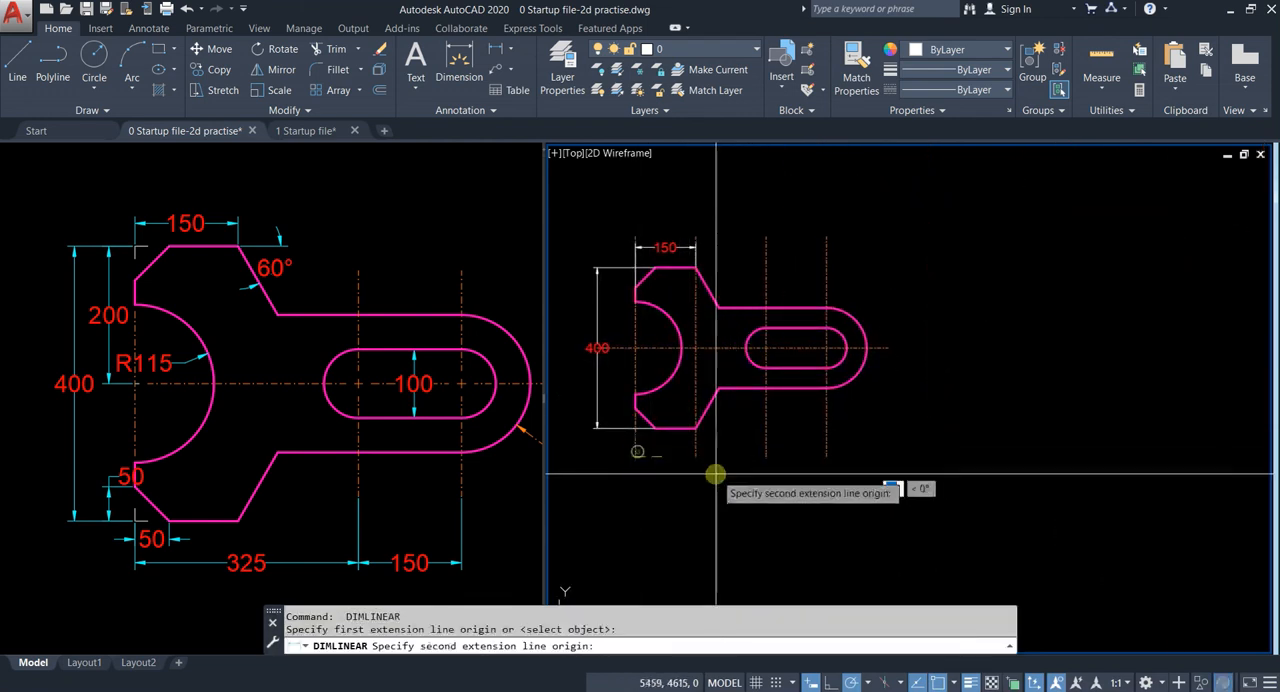
left_click(766, 452)
left_click(710, 438)
scroll(712, 446, "up", 2)
key("Escape")
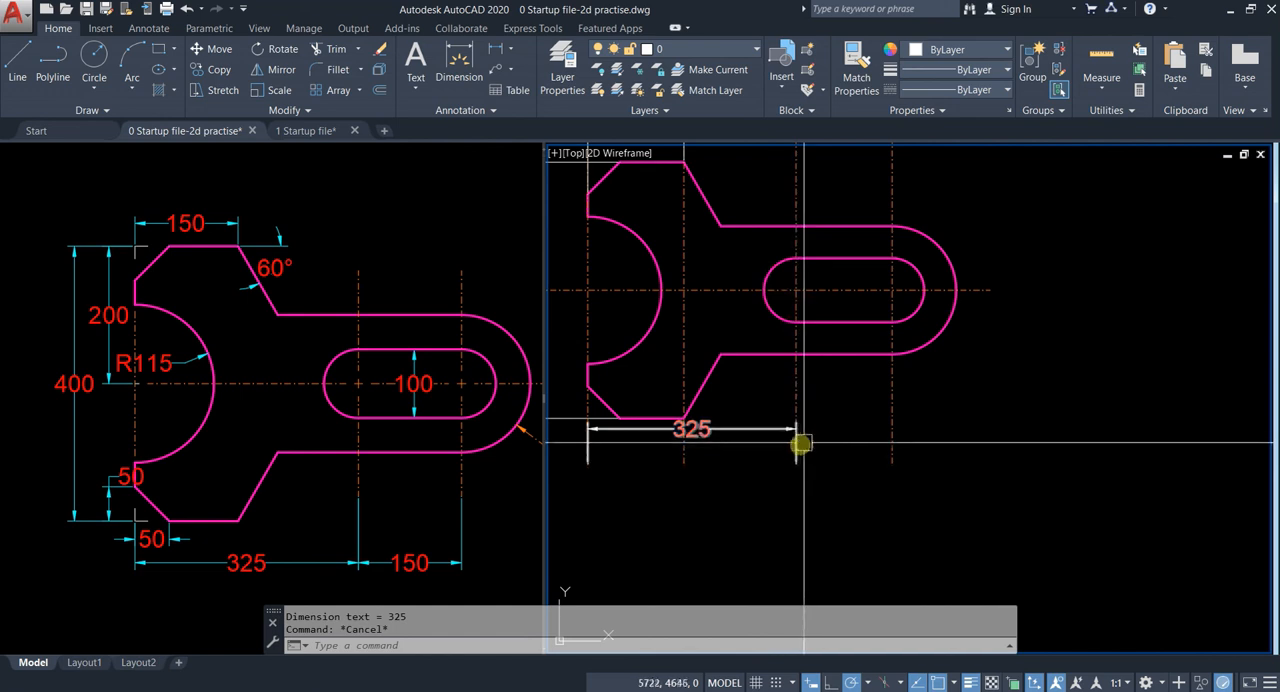
key("Return")
left_click(796, 462)
left_click(899, 463)
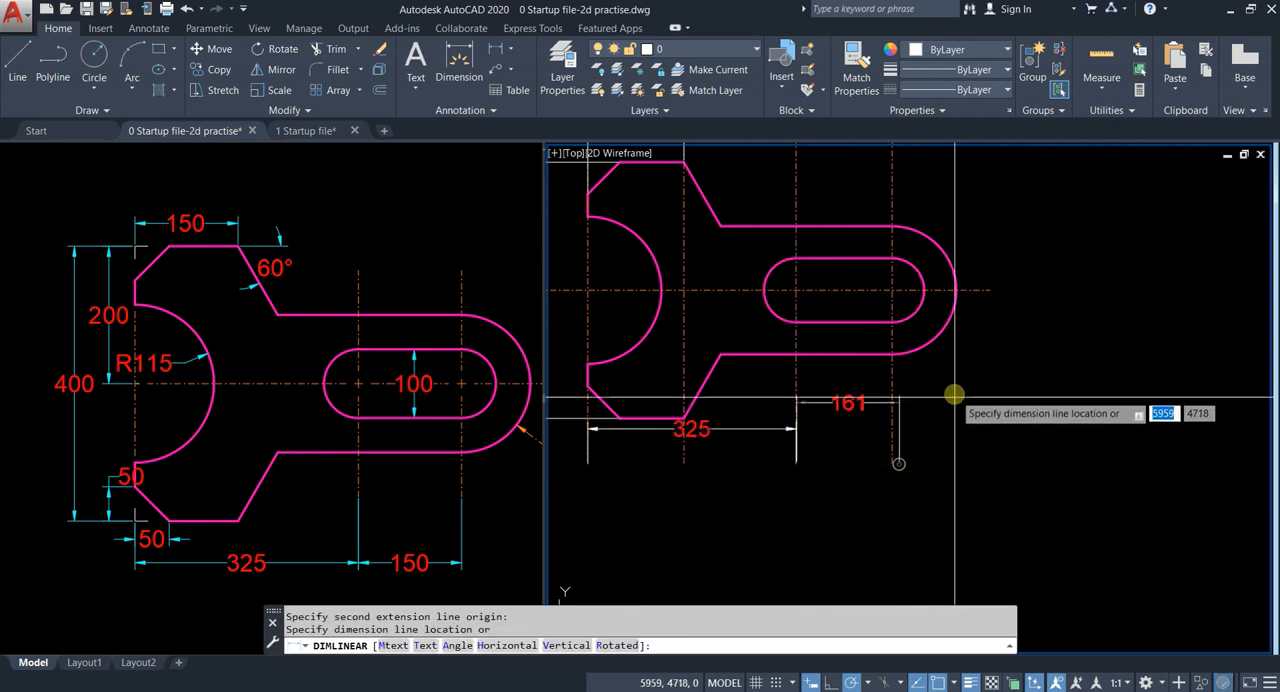
key("Escape")
Step: Add a horizontal linear dimension below the handle between the slot's two vertical centre lines
key("Return")
left_click(806, 354)
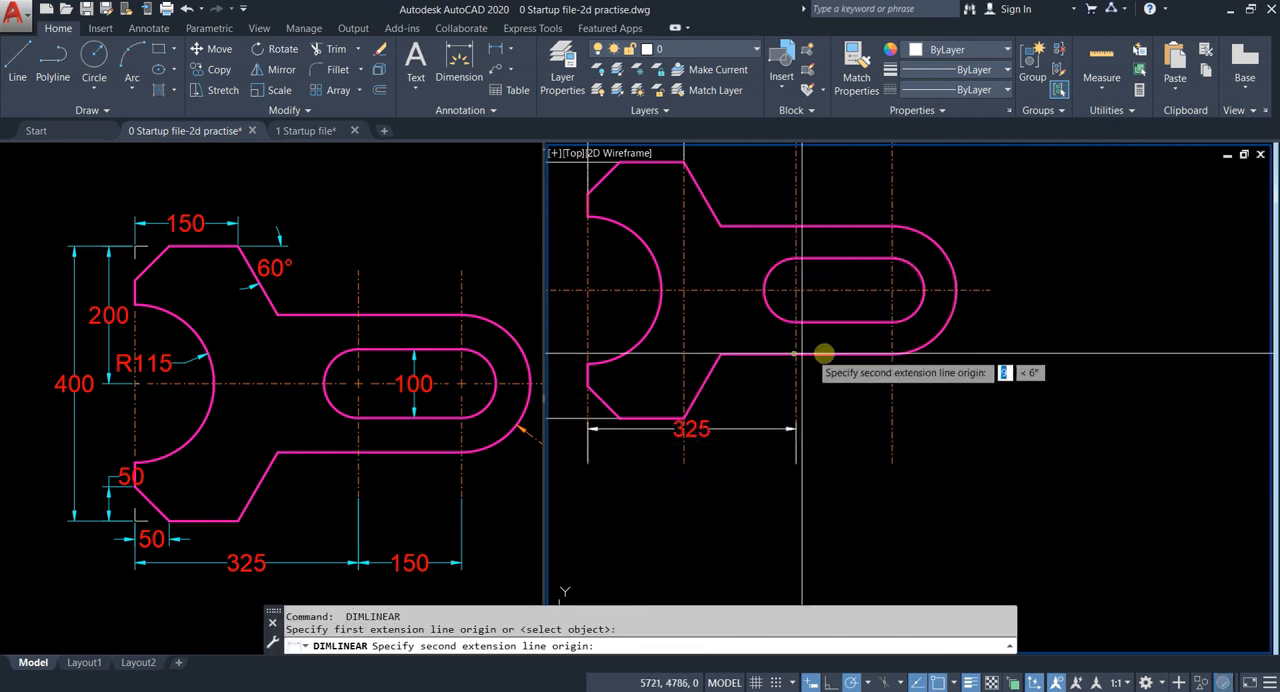
left_click(892, 354)
left_click(963, 384)
key("Escape")
mouse_move(966, 342)
middle_mouse_down()
mouse_move(1080, 400)
mouse_move(1122, 438)
middle_mouse_up()
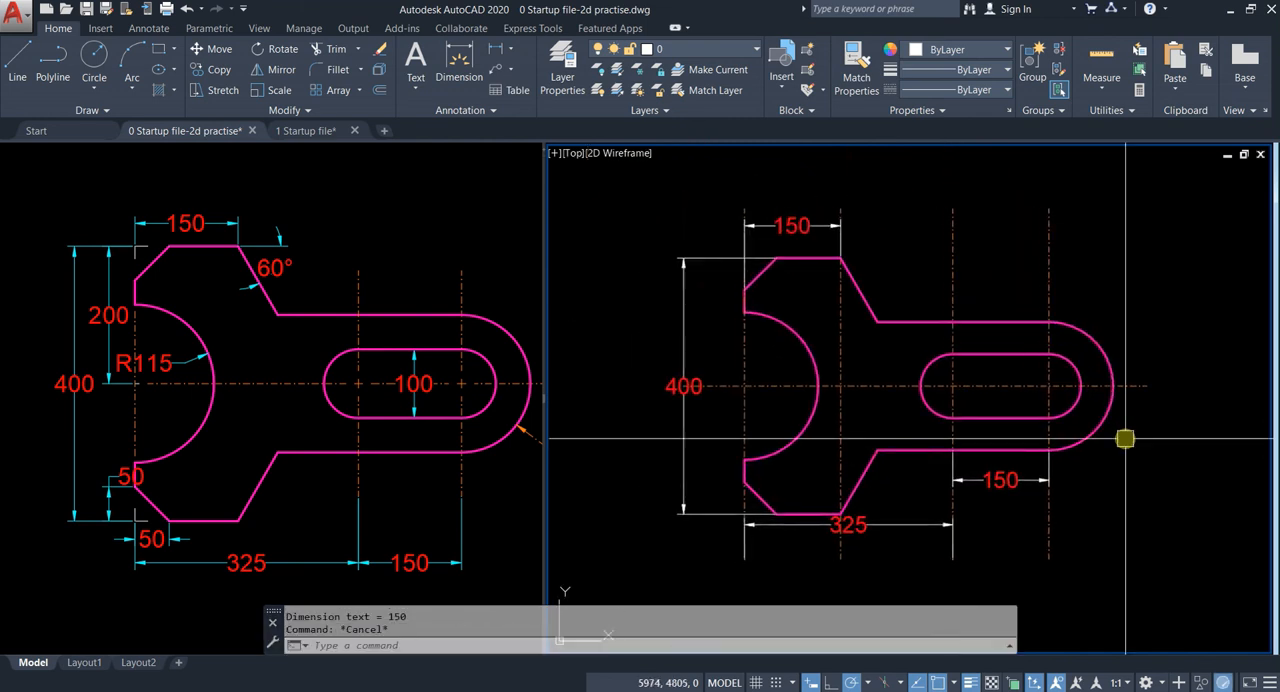